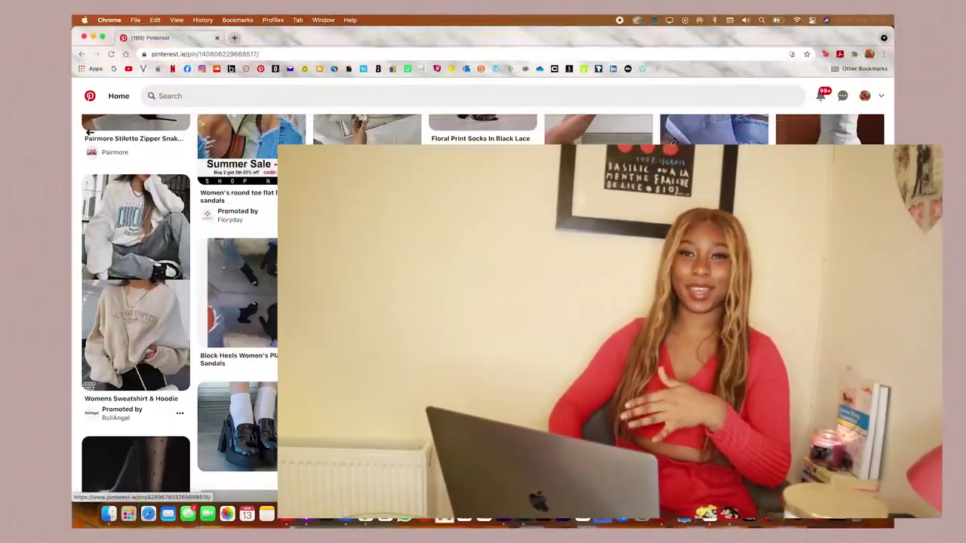
Step: Browse the related shoe and fashion pins on Pinterest for inspiration
{"action": "scroll", "coordinate": [609, 392], "scroll_direction": "down", "scroll_amount": 10}
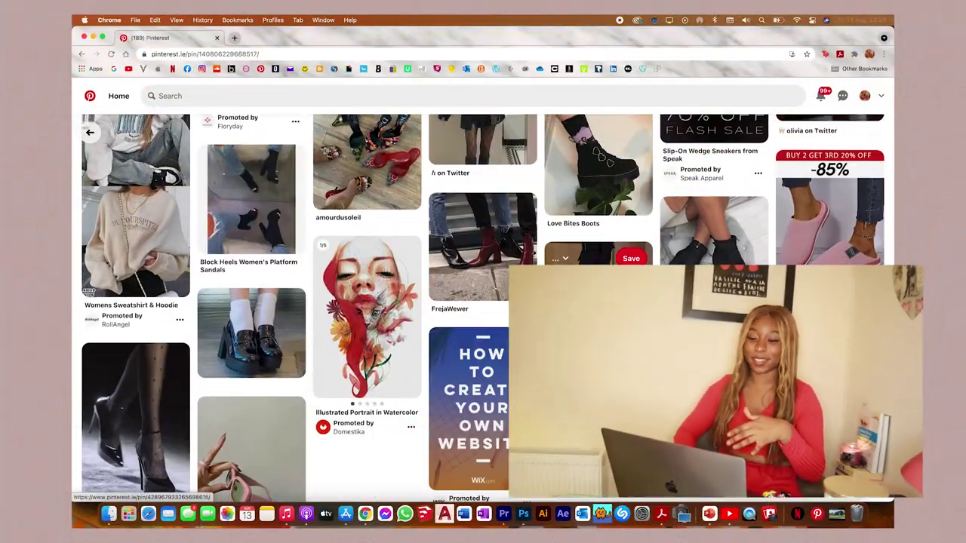
{"action": "scroll", "coordinate": [609, 391], "scroll_direction": "down", "scroll_amount": 15}
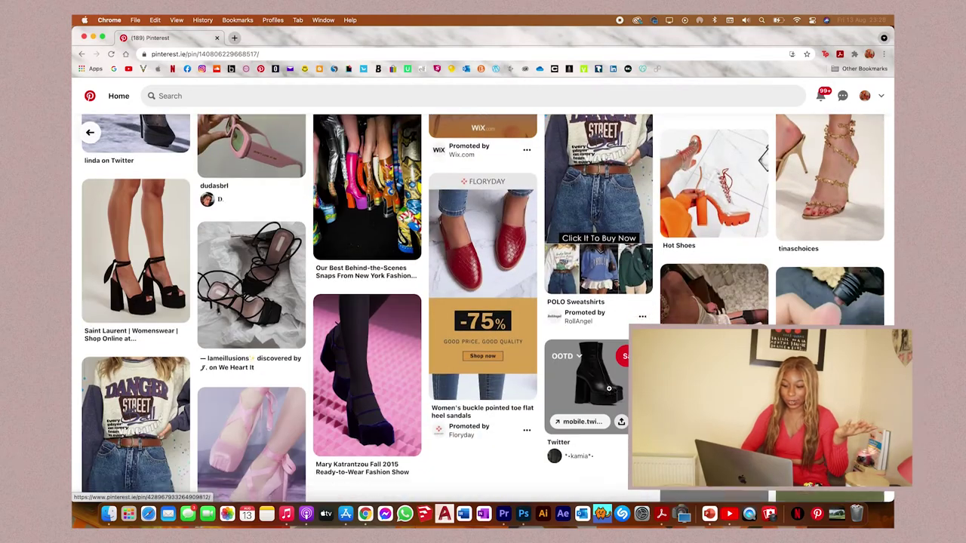
{"action": "scroll", "coordinate": [610, 391], "scroll_direction": "down", "scroll_amount": 15}
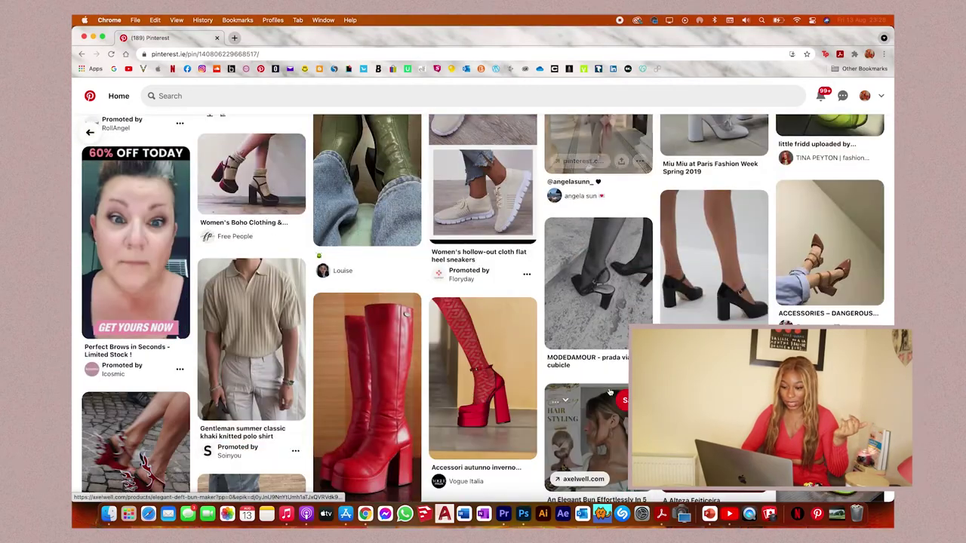
{"action": "scroll", "coordinate": [610, 391], "scroll_direction": "down", "scroll_amount": 15}
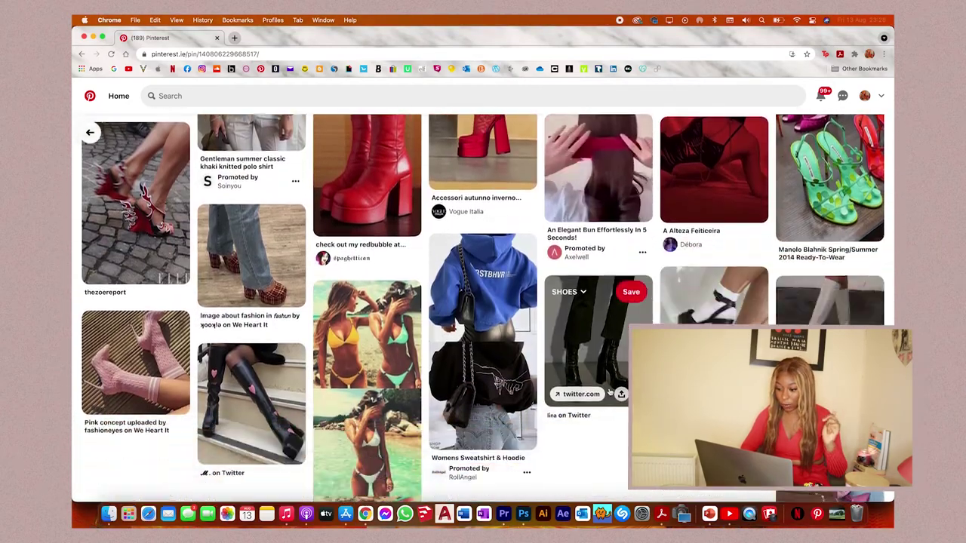
{"action": "scroll", "coordinate": [608, 388], "scroll_direction": "down", "scroll_amount": 6}
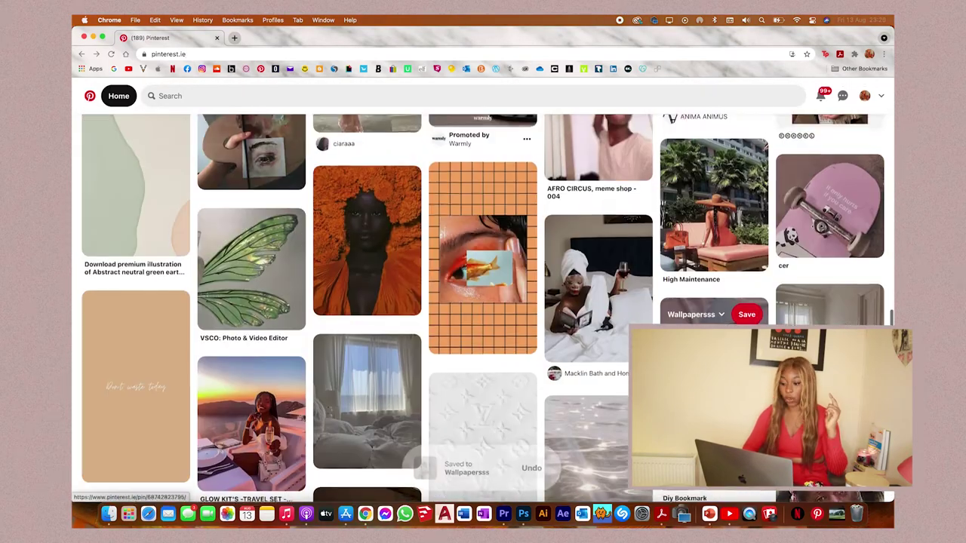
Step: Save the rippling water, white bedroom and Bedroom inspo pins from the home feed to the Wallpapersss board
{"action": "scroll", "coordinate": [713, 339], "scroll_direction": "down", "scroll_amount": 4}
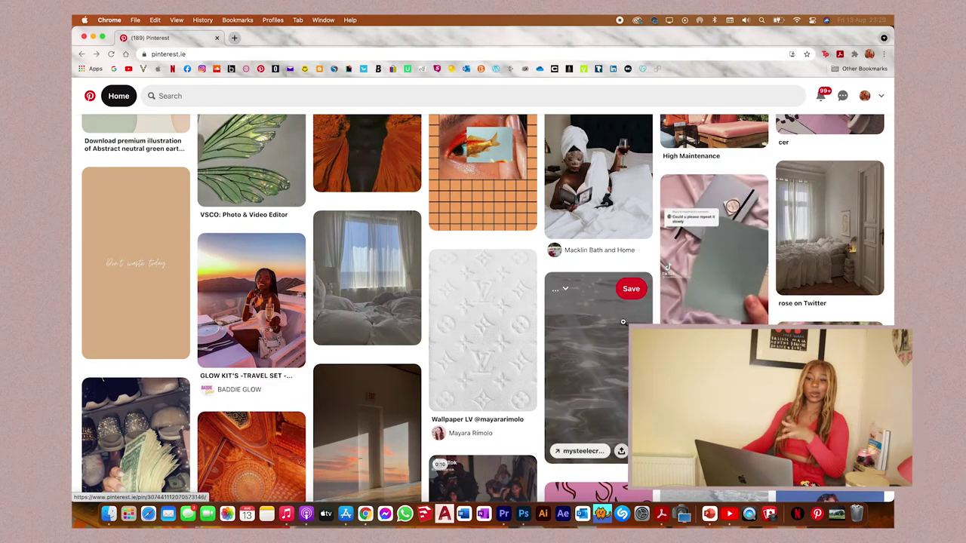
{"action": "left_click", "coordinate": [637, 292]}
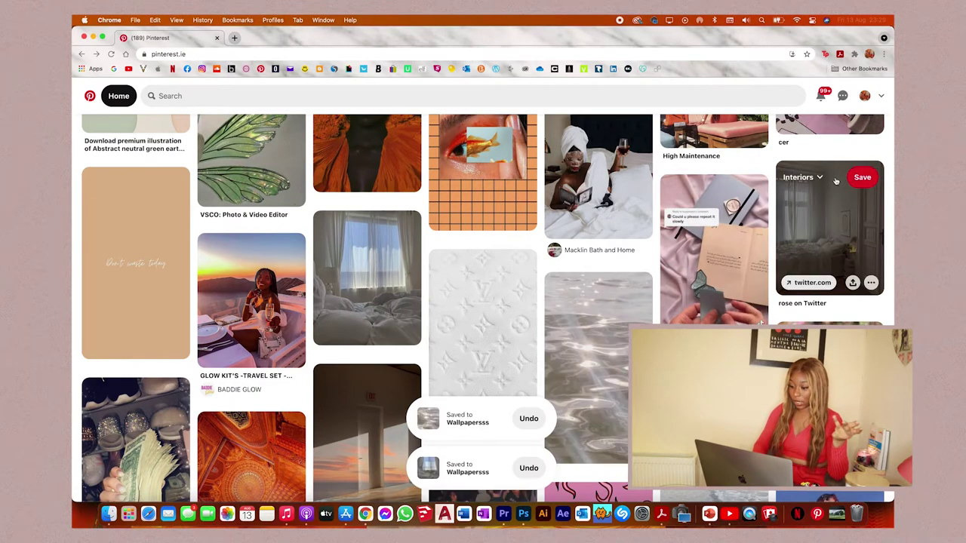
{"action": "left_click", "coordinate": [807, 177]}
{"action": "left_click", "coordinate": [746, 277]}
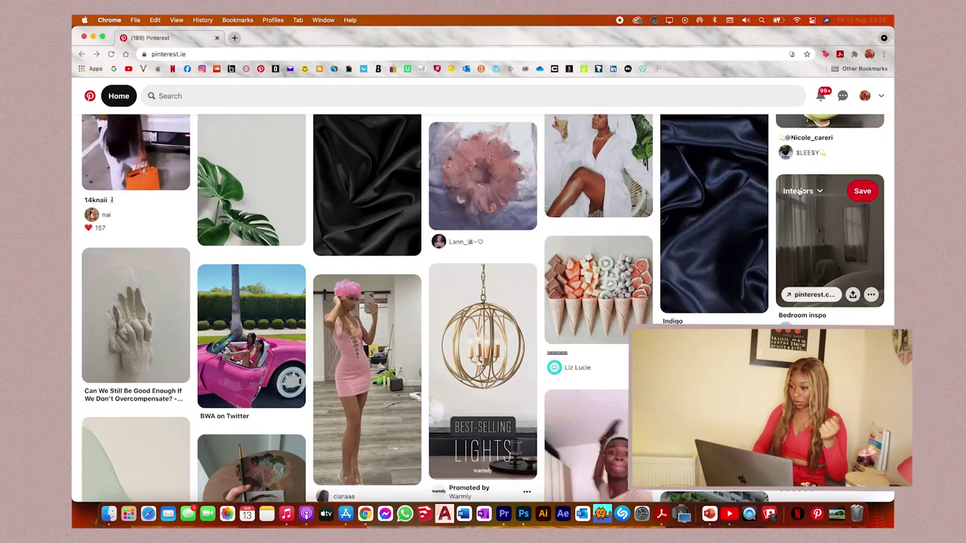
{"action": "left_click", "coordinate": [805, 191]}
{"action": "left_click", "coordinate": [732, 290]}
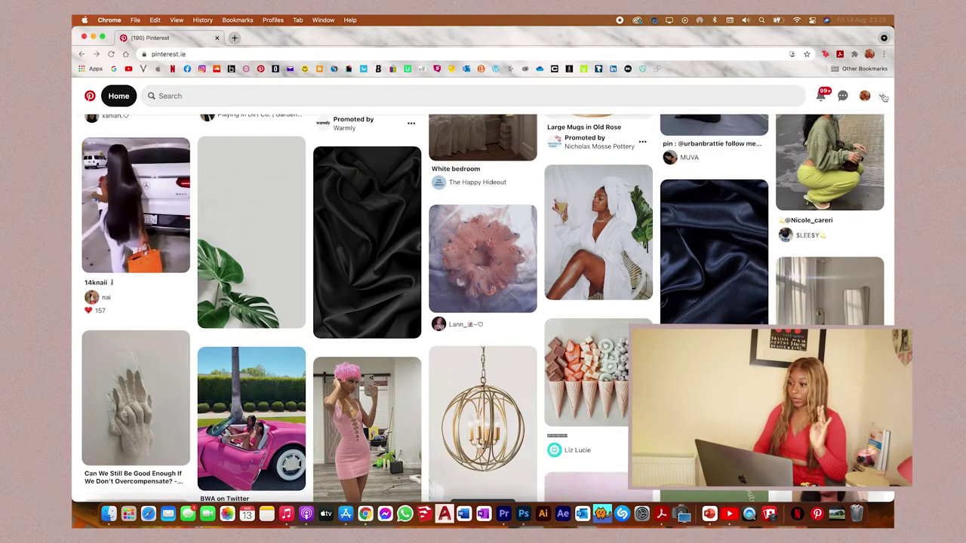
Step: Open the Wallpapersss board from the profile's saved boards and look through its pins
{"action": "left_click", "coordinate": [880, 96]}
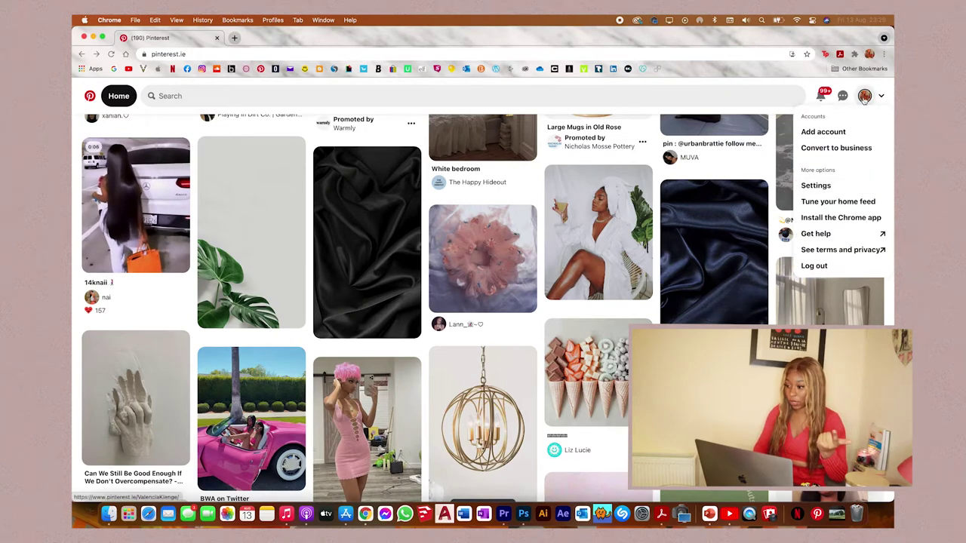
{"action": "left_click", "coordinate": [864, 96]}
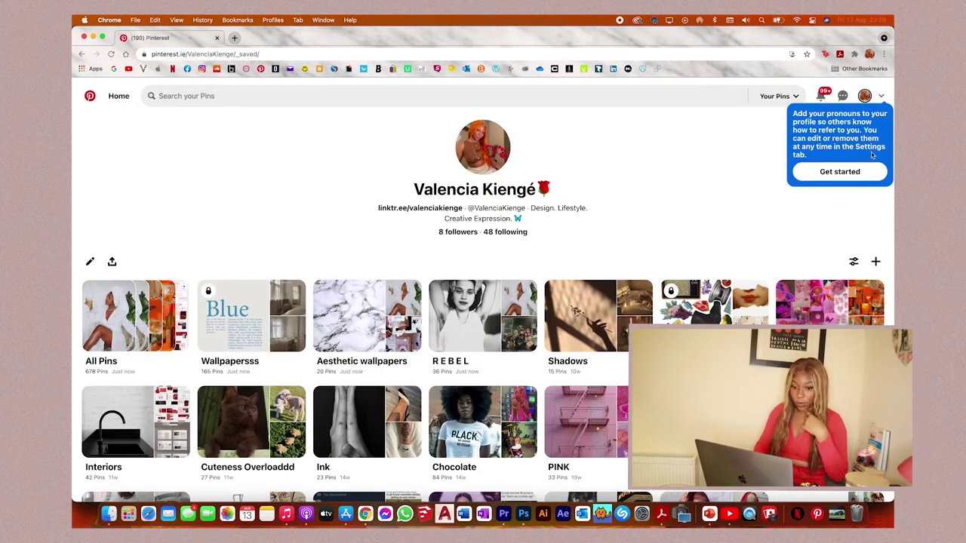
{"action": "scroll", "coordinate": [452, 227], "scroll_direction": "down", "scroll_amount": 3}
{"action": "left_click", "coordinate": [252, 191]}
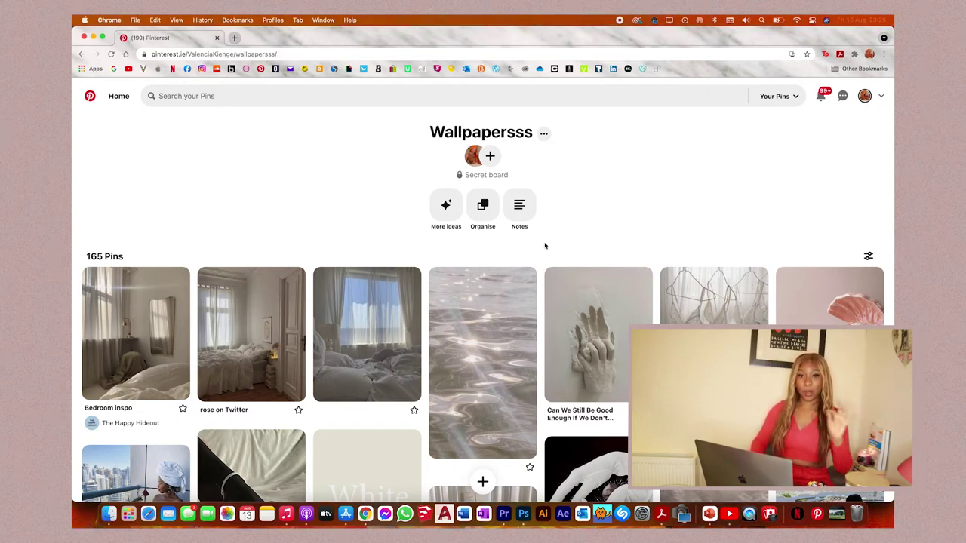
{"action": "scroll", "coordinate": [545, 245], "scroll_direction": "down", "scroll_amount": 5}
{"action": "scroll", "coordinate": [545, 245], "scroll_direction": "up", "scroll_amount": 5}
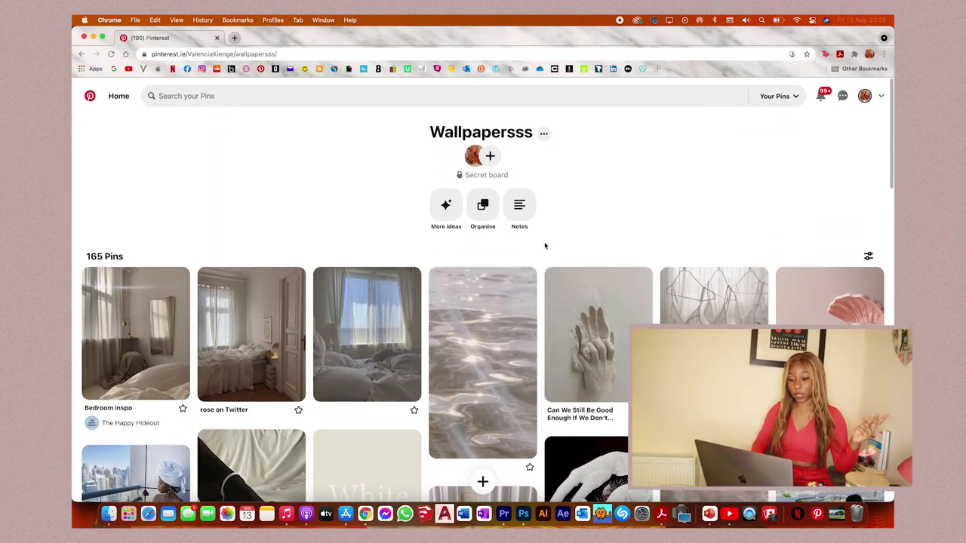
{"action": "scroll", "coordinate": [601, 232], "scroll_direction": "down", "scroll_amount": 2}
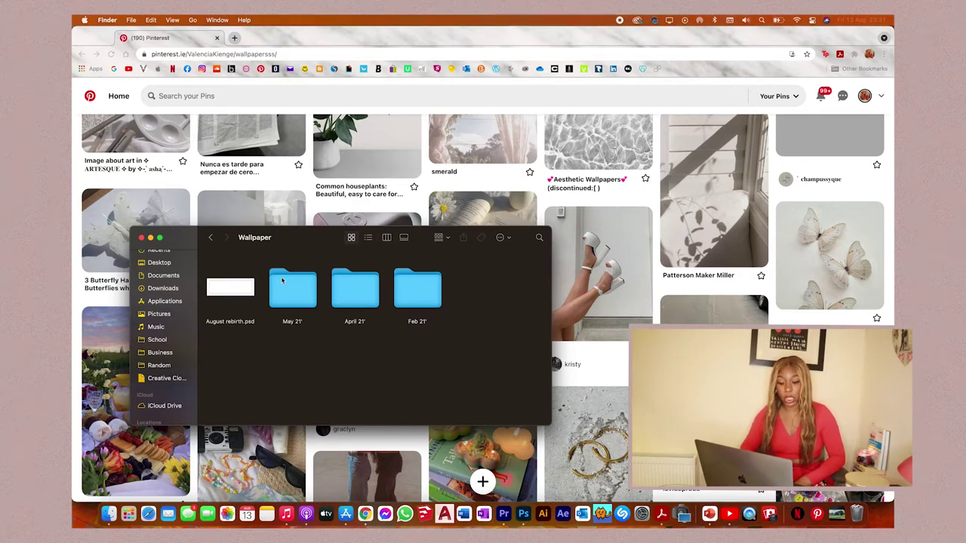
Step: Create a folder named Aug 21' inside the Wallpaper folder in Finder and move August rebirth.psd into it
{"action": "left_click", "coordinate": [232, 325]}
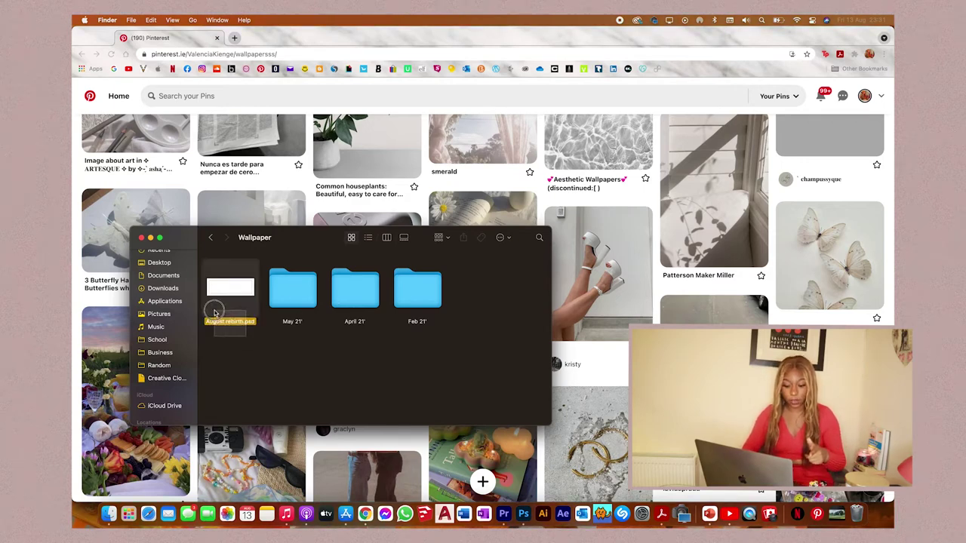
{"action": "left_click", "coordinate": [412, 380]}
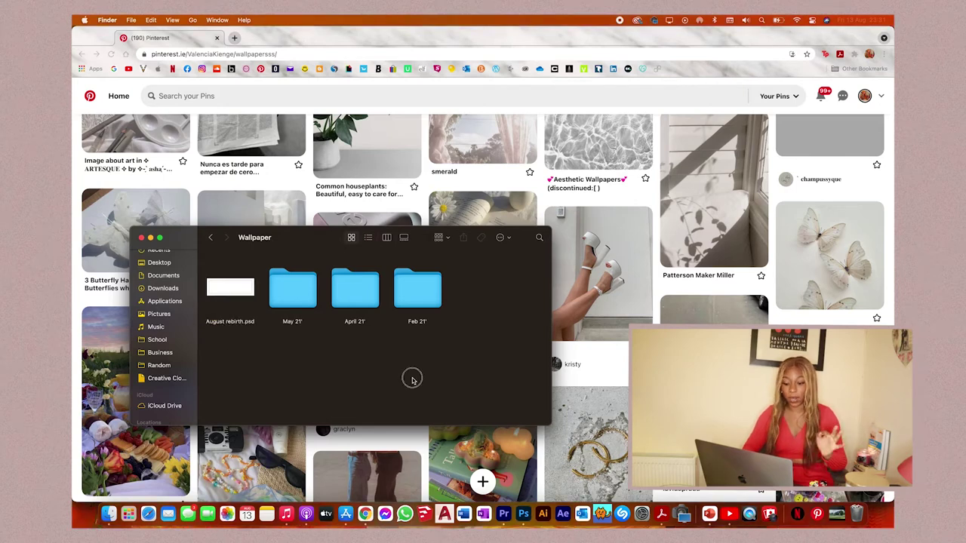
{"action": "right_click", "coordinate": [412, 380]}
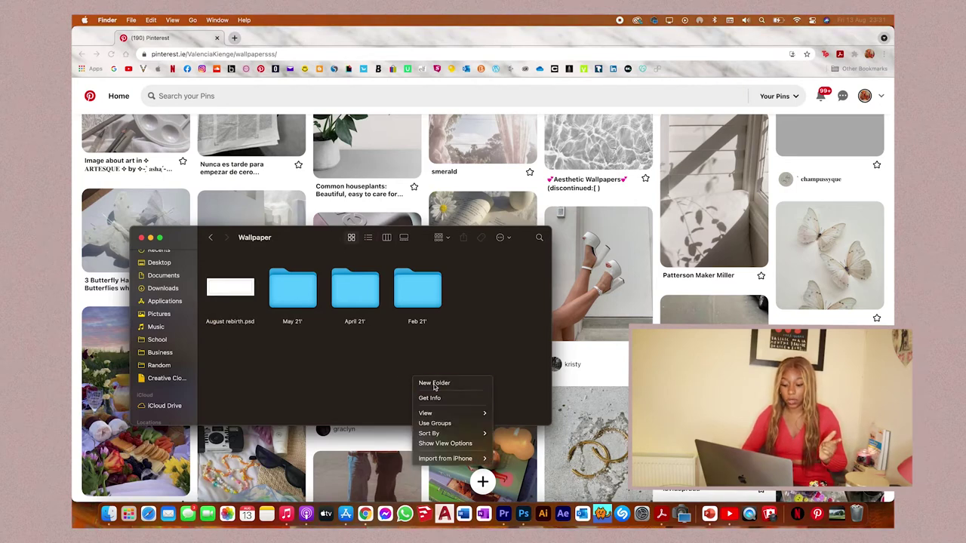
{"action": "left_click", "coordinate": [433, 382]}
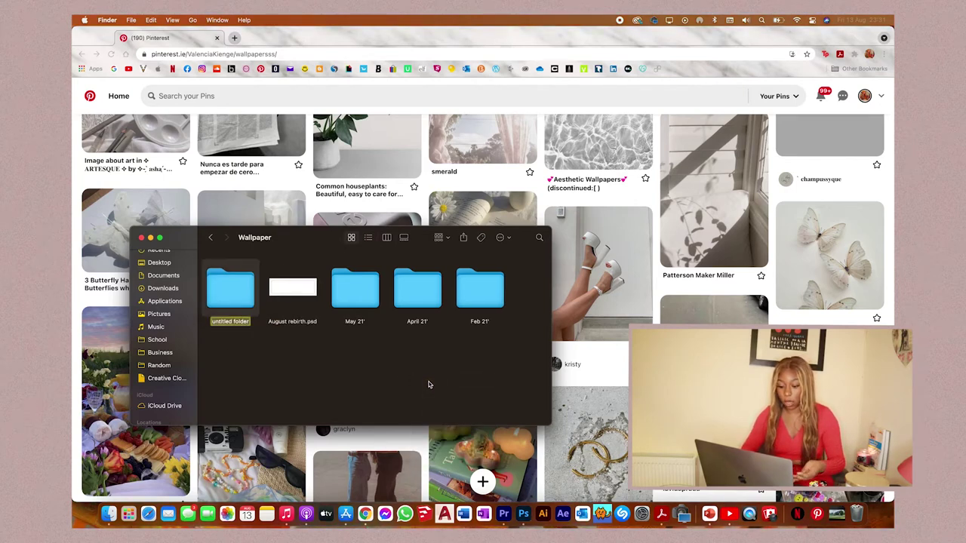
{"action": "type", "text": "Aug 21'"}
{"action": "key", "text": "Return"}
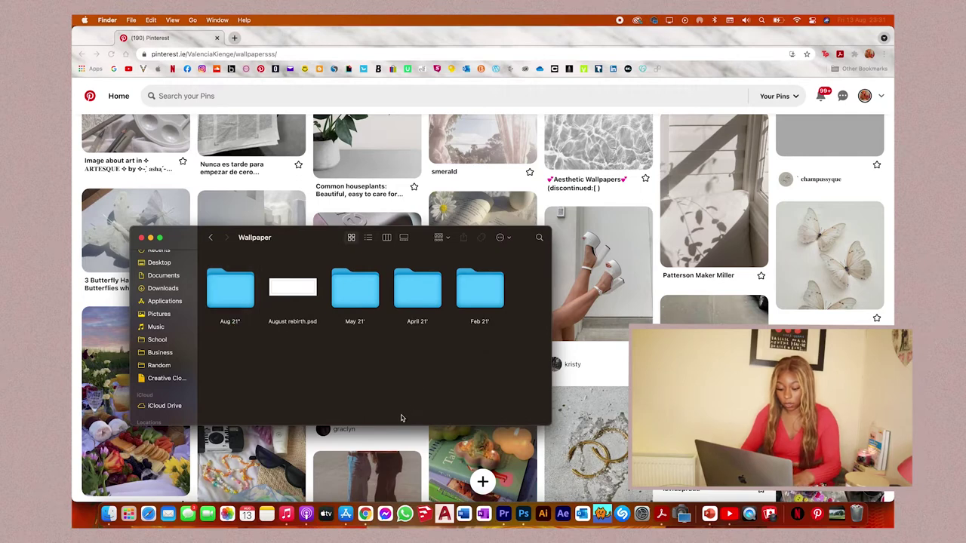
{"action": "left_click", "coordinate": [239, 322]}
{"action": "left_click", "coordinate": [261, 311]}
{"action": "left_click_drag", "start_coordinate": [296, 288], "coordinate": [247, 290]}
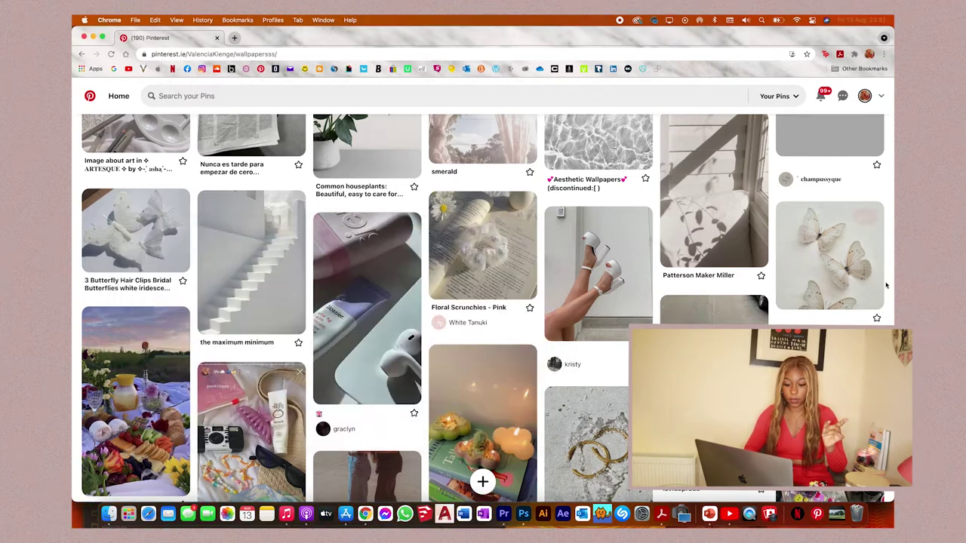
Step: Save the white butterflies pin from the Pinterest board as a JPEG image in the Aug 21' folder and bring up Finder
{"action": "right_click", "coordinate": [855, 258]}
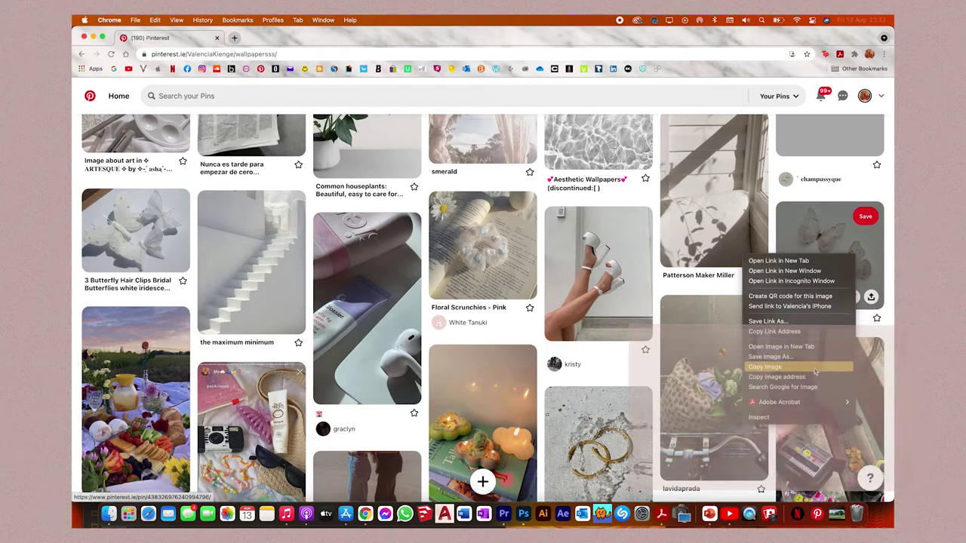
{"action": "left_click", "coordinate": [815, 364]}
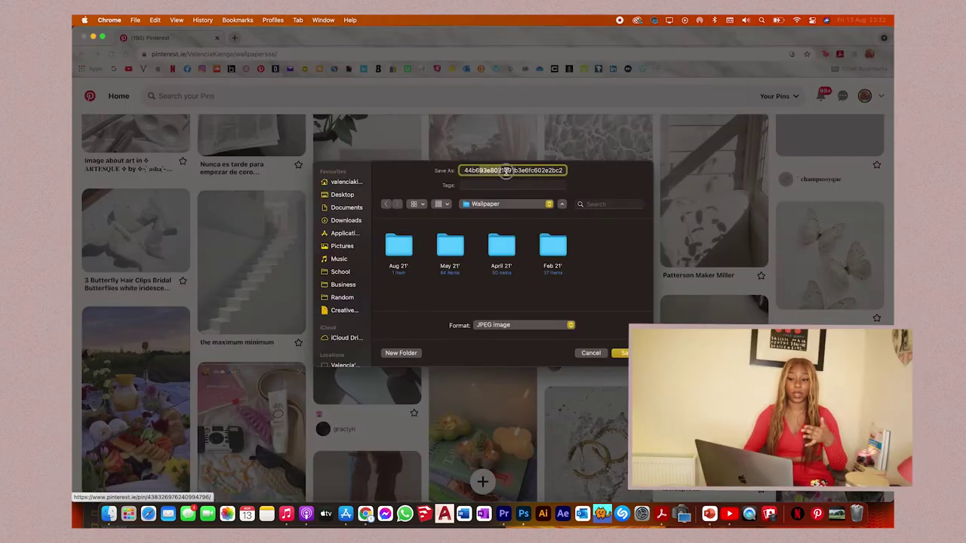
{"action": "double_click", "coordinate": [400, 246]}
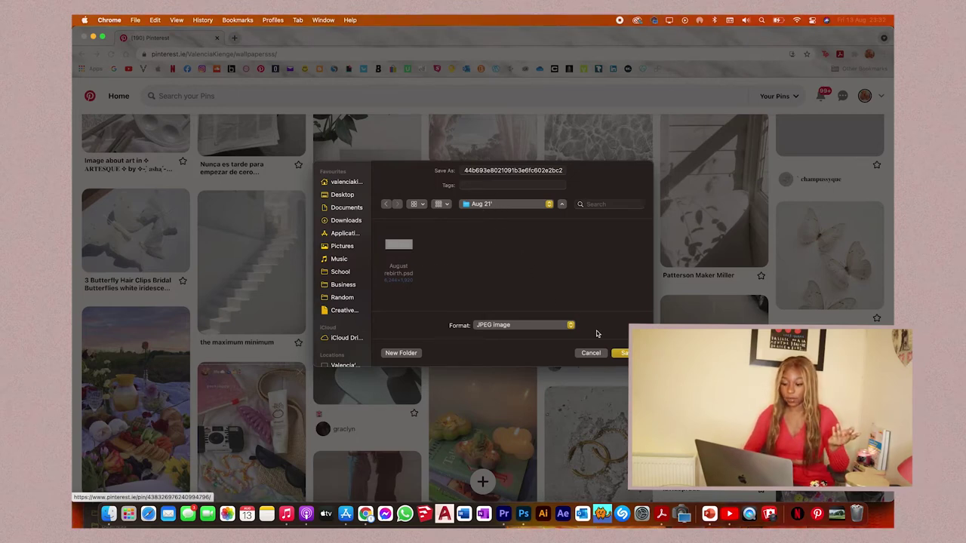
{"action": "left_click", "coordinate": [562, 324]}
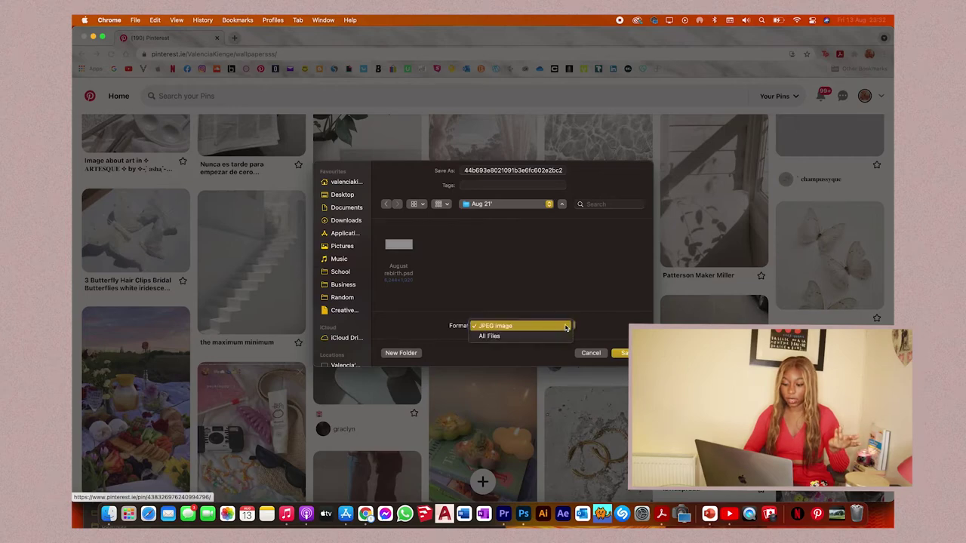
{"action": "left_click", "coordinate": [546, 325]}
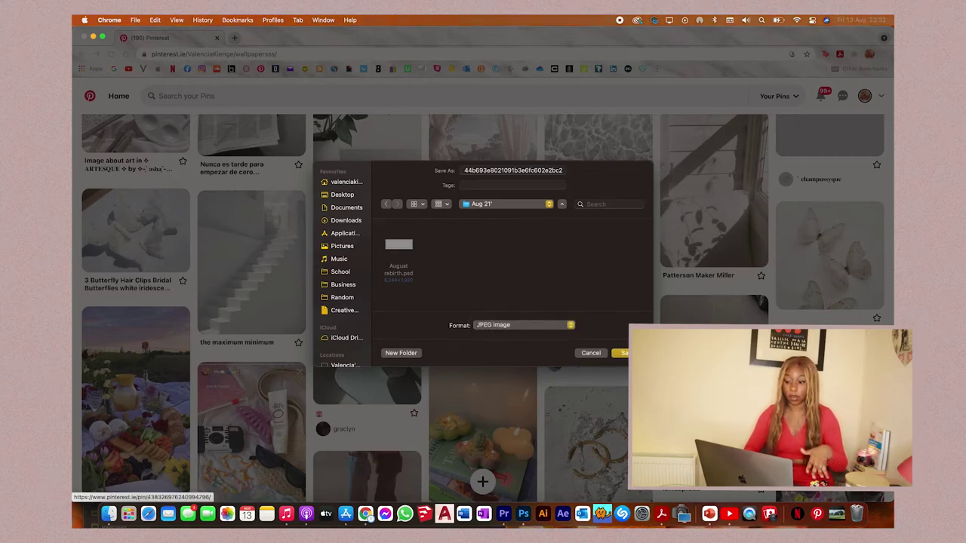
{"action": "key", "text": "Return"}
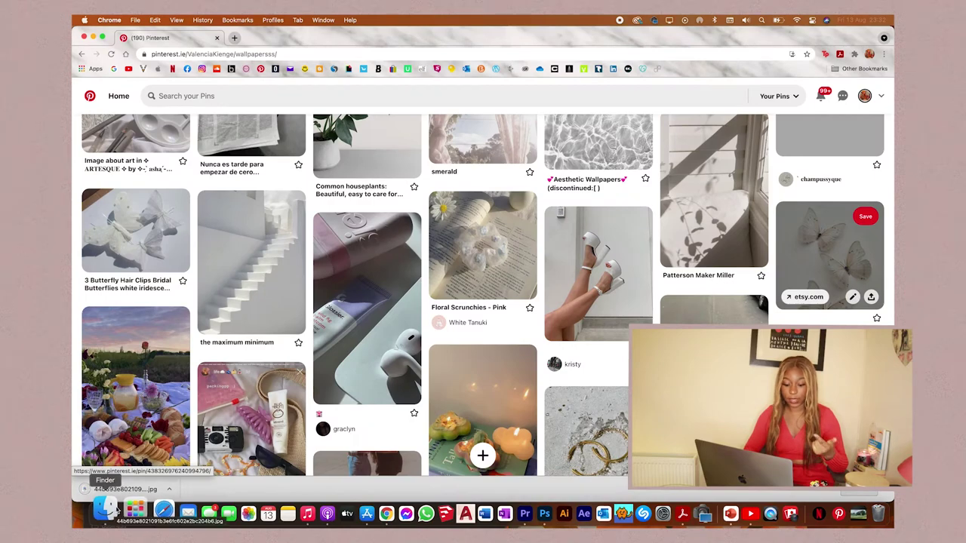
{"action": "left_click", "coordinate": [108, 511]}
{"action": "left_click_drag", "start_coordinate": [249, 404], "coordinate": [556, 188]}
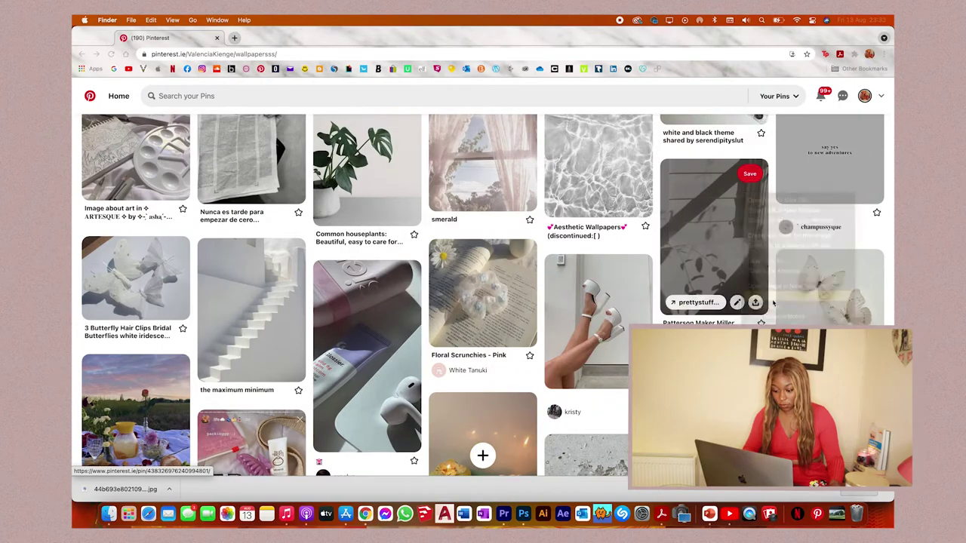
Step: Save the window shadow, white heels and floral scrunchie images from the board to the Aug 21' folder
{"action": "right_click", "coordinate": [711, 234]}
{"action": "left_click", "coordinate": [743, 338]}
{"action": "key", "text": "Return"}
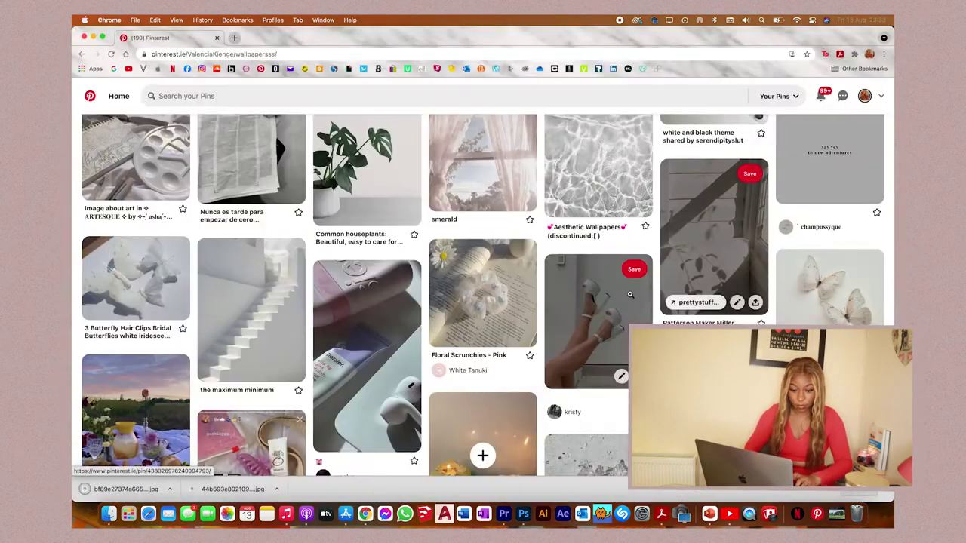
{"action": "right_click", "coordinate": [595, 316]}
{"action": "left_click", "coordinate": [630, 419]}
{"action": "key", "text": "Return"}
{"action": "right_click", "coordinate": [512, 302]}
{"action": "left_click", "coordinate": [554, 406]}
{"action": "key", "text": "Return"}
Step: Save the white staircase, the butterfly hair clips and one more board image to the Aug 21' folder
{"action": "scroll", "coordinate": [368, 325], "scroll_direction": "down", "scroll_amount": 1}
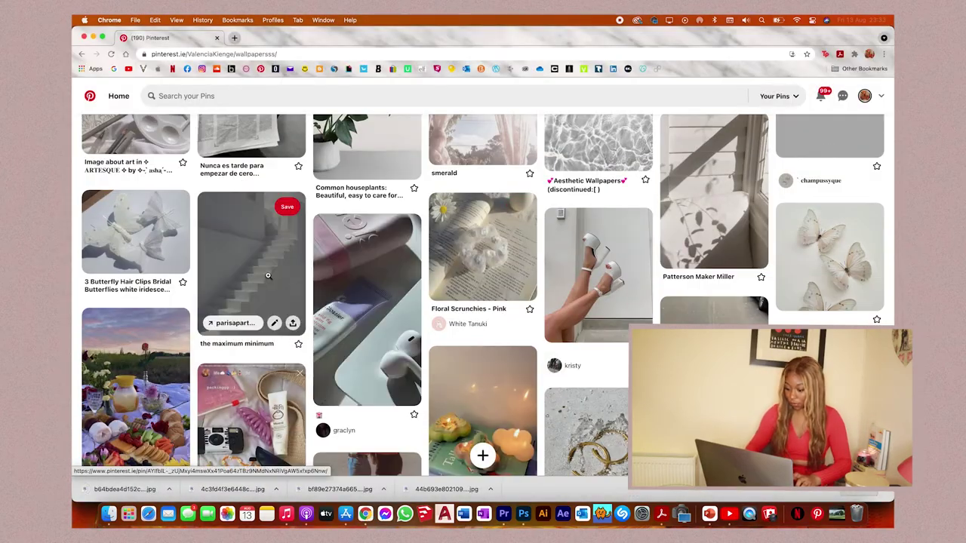
{"action": "right_click", "coordinate": [264, 272]}
{"action": "left_click", "coordinate": [313, 379]}
{"action": "right_click", "coordinate": [147, 234]}
{"action": "left_click", "coordinate": [173, 335]}
{"action": "key", "text": "Return"}
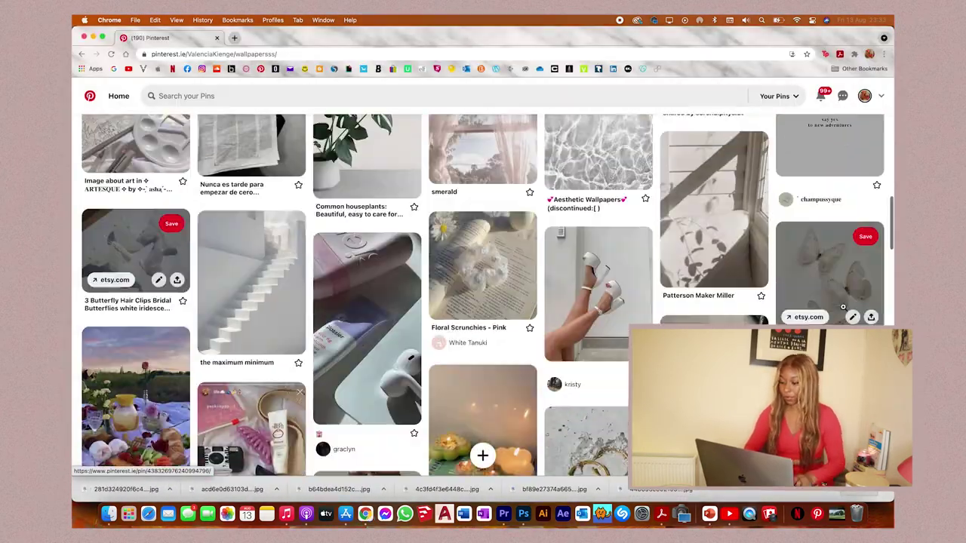
{"action": "scroll", "coordinate": [836, 241], "scroll_direction": "up", "scroll_amount": 2}
{"action": "right_click", "coordinate": [836, 234]}
{"action": "left_click", "coordinate": [741, 292]}
{"action": "key", "text": "Return"}
Step: Return to the start of the Wallpapersss board and review the saved images in Finder's Aug 21' folder
{"action": "scroll", "coordinate": [501, 333], "scroll_direction": "up", "scroll_amount": 10}
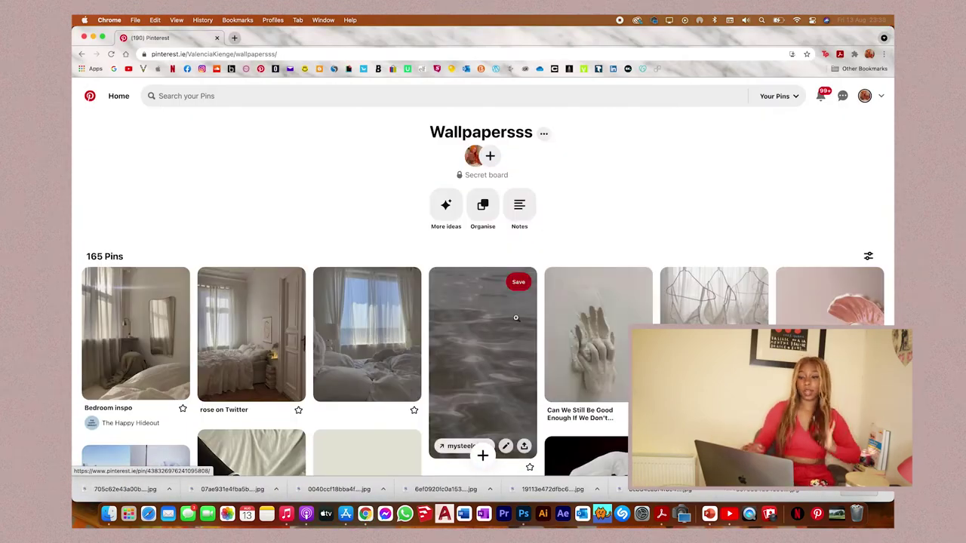
{"action": "scroll", "coordinate": [501, 333], "scroll_direction": "down", "scroll_amount": 1}
{"action": "scroll", "coordinate": [501, 332], "scroll_direction": "up", "scroll_amount": 1}
{"action": "left_click", "coordinate": [110, 514]}
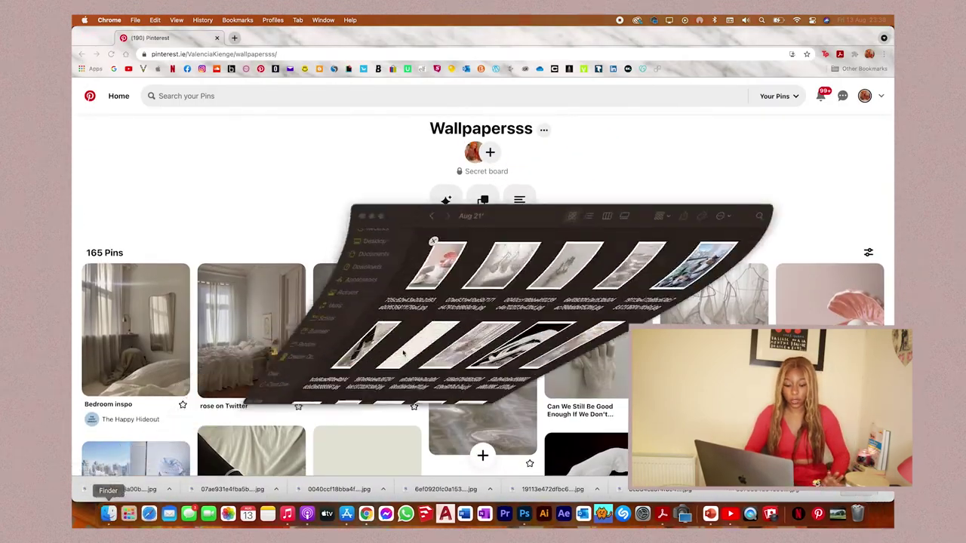
{"action": "scroll", "coordinate": [558, 347], "scroll_direction": "down", "scroll_amount": 3}
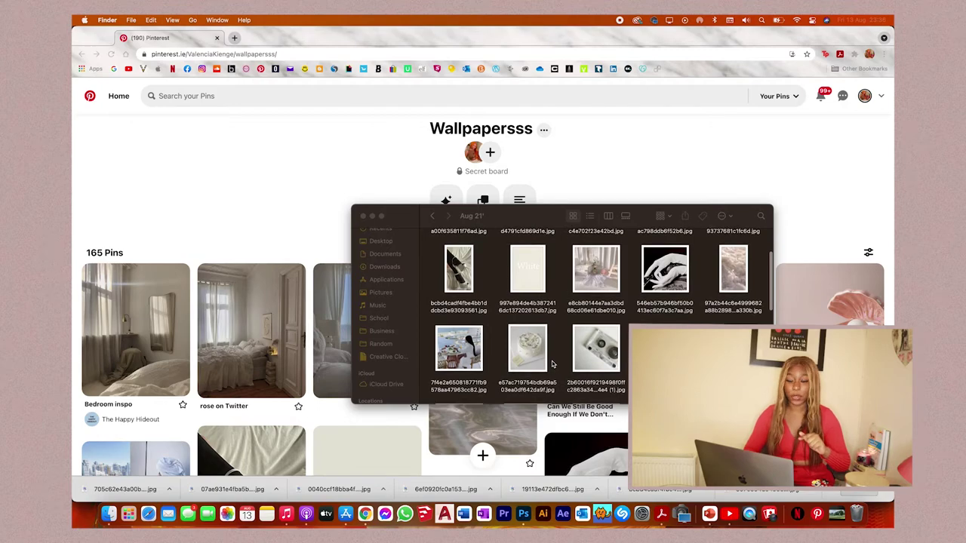
Step: Switch to Photoshop and open August rebirth.psd, using Finder to locate the file missing from the recent list
{"action": "left_click", "coordinate": [522, 514]}
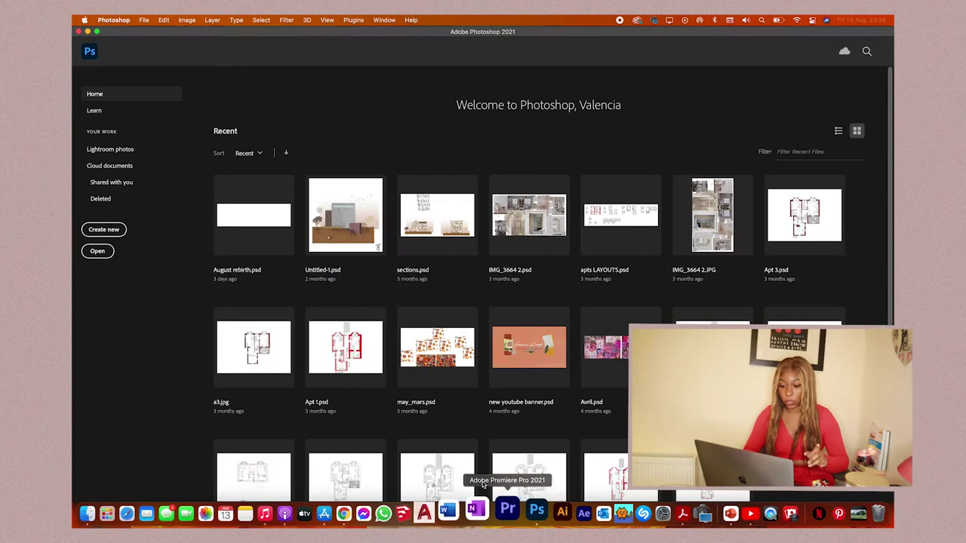
{"action": "left_click", "coordinate": [247, 226]}
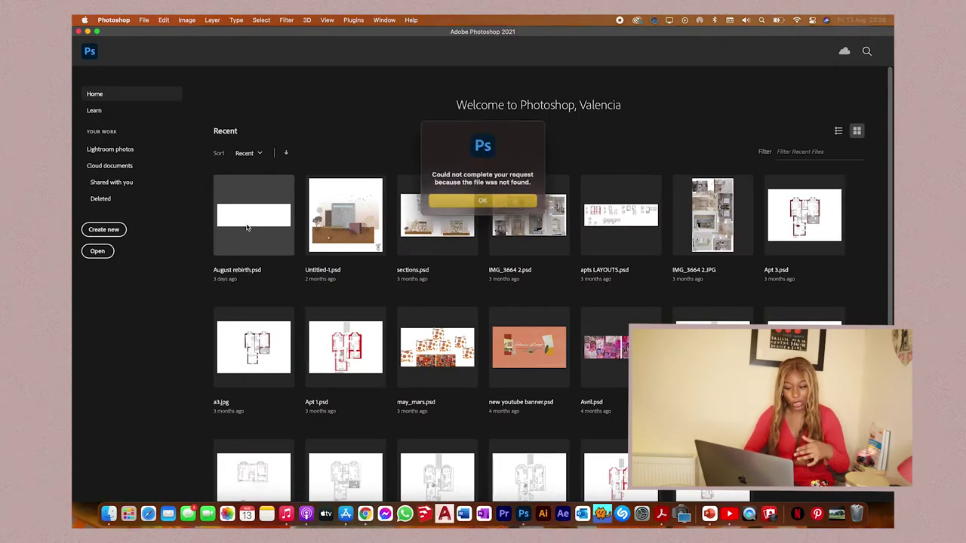
{"action": "left_click", "coordinate": [480, 201]}
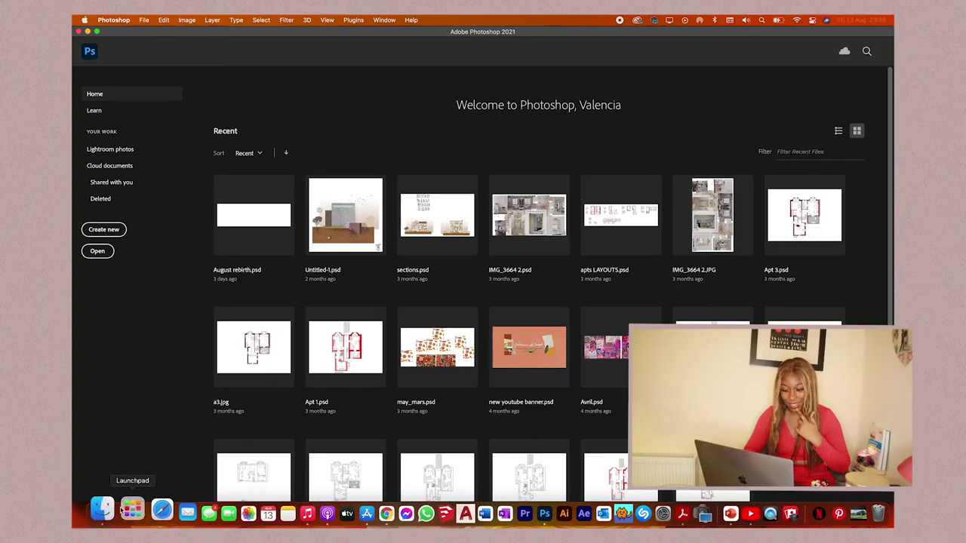
{"action": "left_click", "coordinate": [104, 510]}
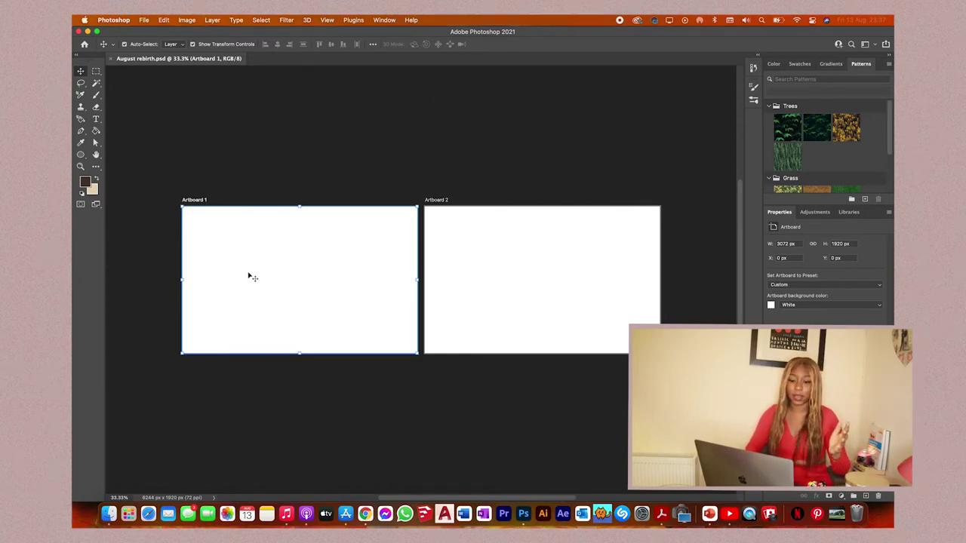
Step: Delete Artboard 2 and add a new 3072 x 1920 px artboard beside Artboard 1
{"action": "left_click", "coordinate": [439, 200]}
{"action": "key", "text": "Delete"}
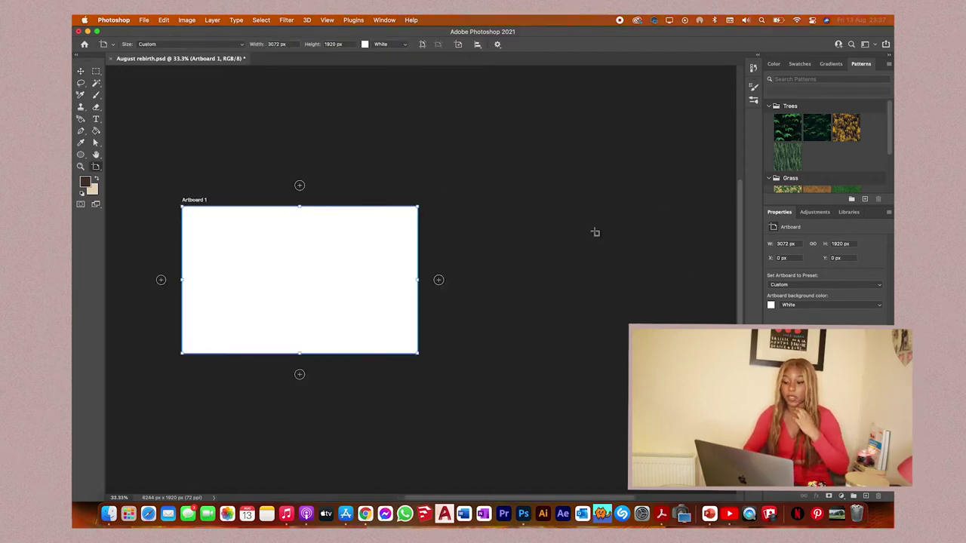
{"action": "key", "text": "super+equal"}
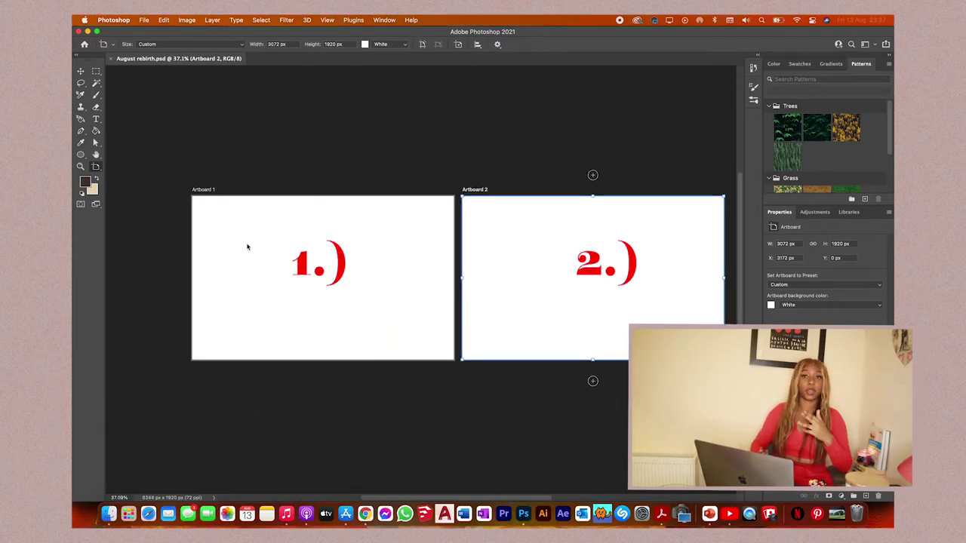
Step: Return to the Photoshop home screen and start a new document
{"action": "left_click", "coordinate": [84, 44]}
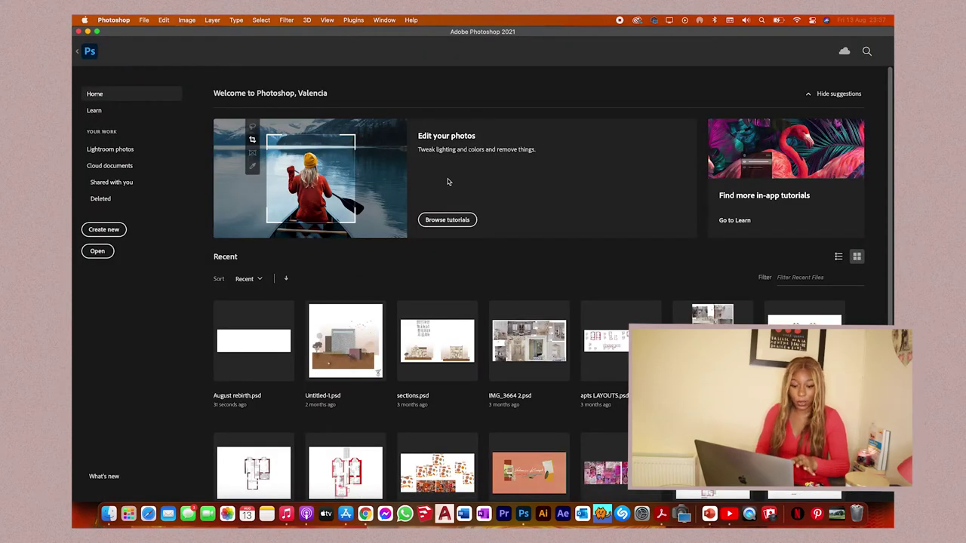
{"action": "left_click", "coordinate": [109, 231]}
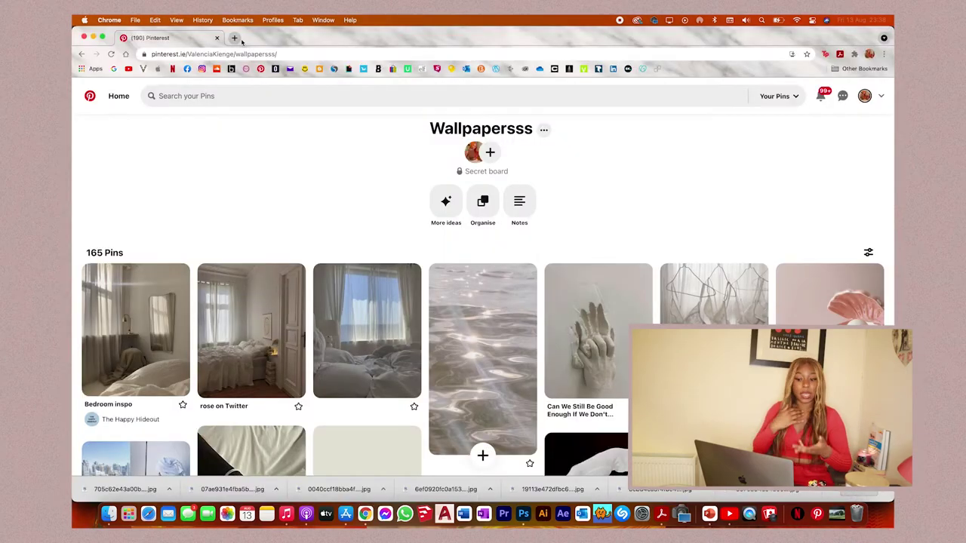
Step: Search Google in a new Chrome tab for "dell laptop screen resolution" and look through the results for pixel dimensions
{"action": "key", "text": "super+t"}
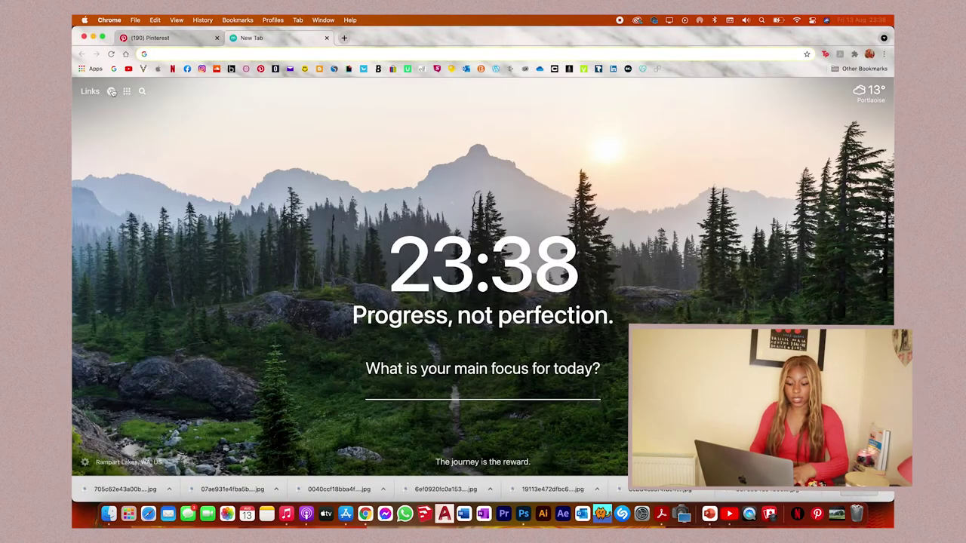
{"action": "left_click", "coordinate": [114, 68]}
{"action": "type", "text": "dell pao"}
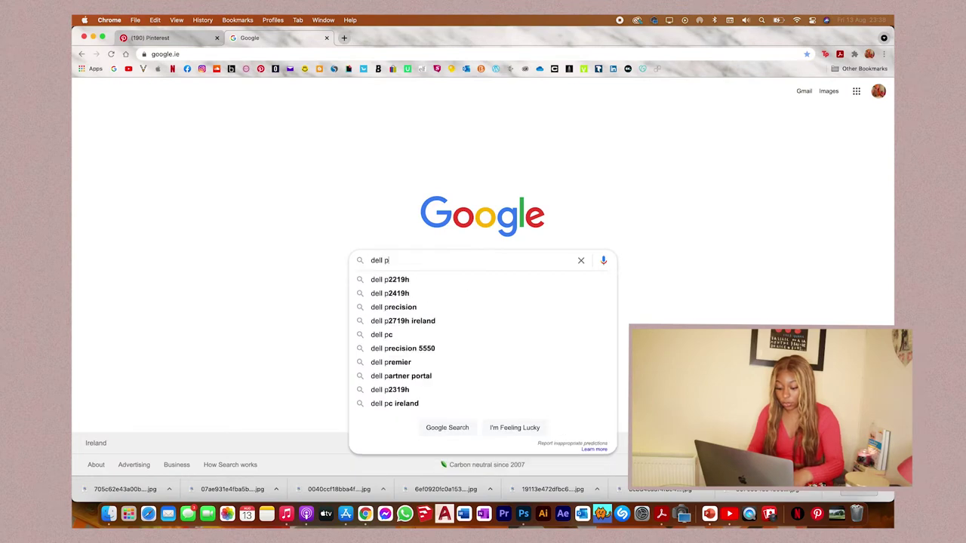
{"action": "key", "text": "BackSpace"}
{"action": "key", "text": "BackSpace"}
{"action": "key", "text": "BackSpace"}
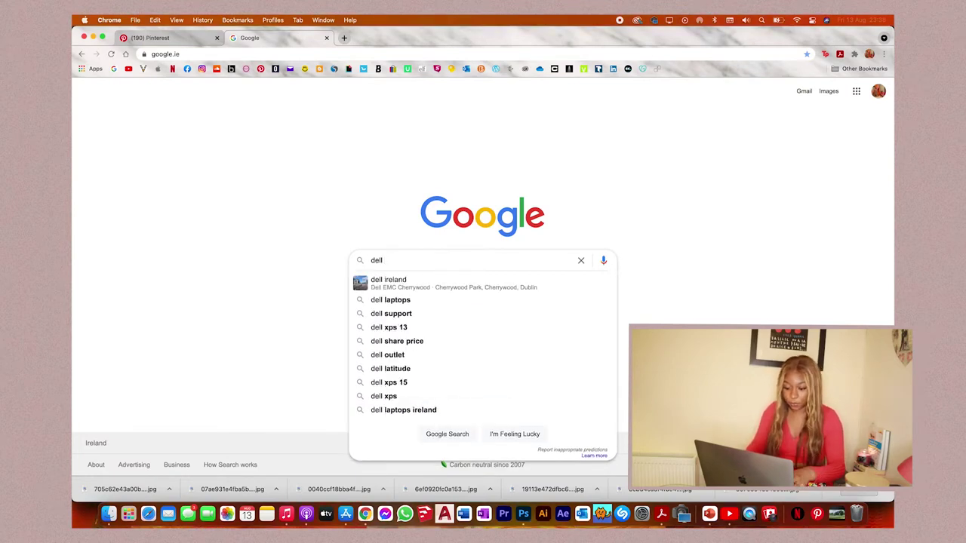
{"action": "type", "text": "laptop scr"}
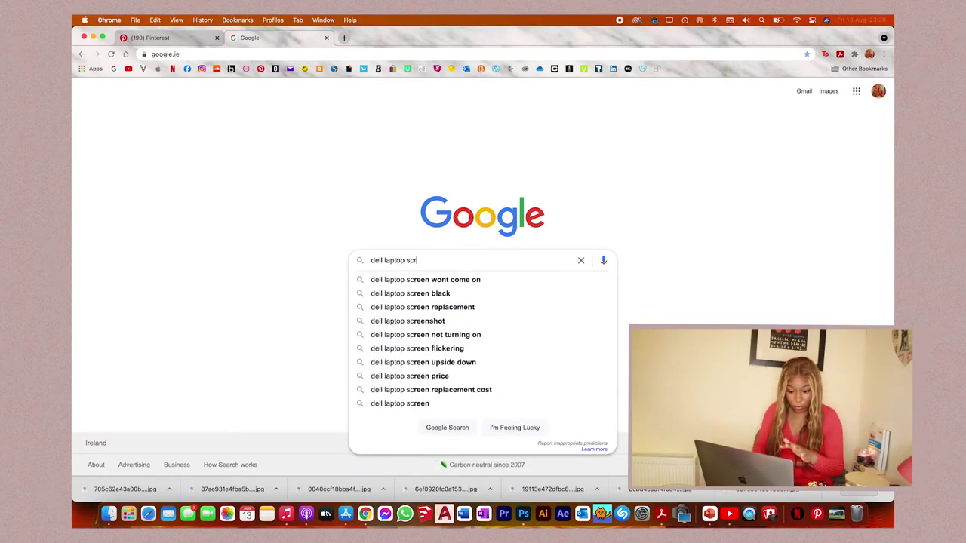
{"action": "type", "text": "een resolu"}
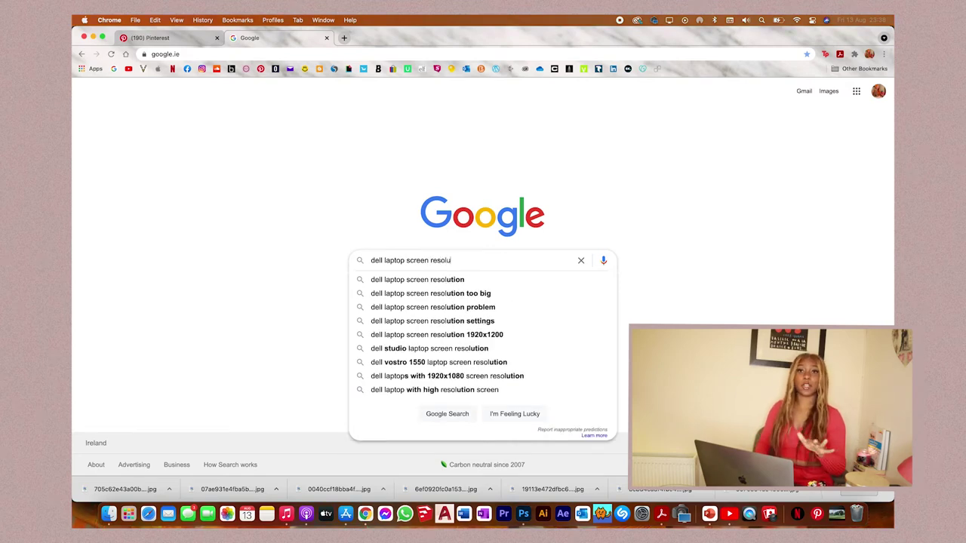
{"action": "type", "text": "tion"}
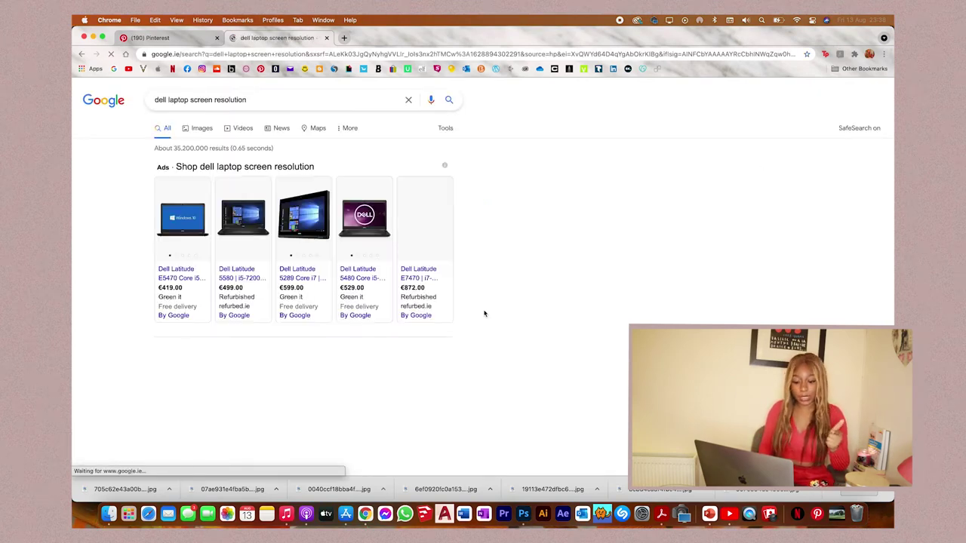
{"action": "scroll", "coordinate": [181, 254], "scroll_direction": "down", "scroll_amount": 1}
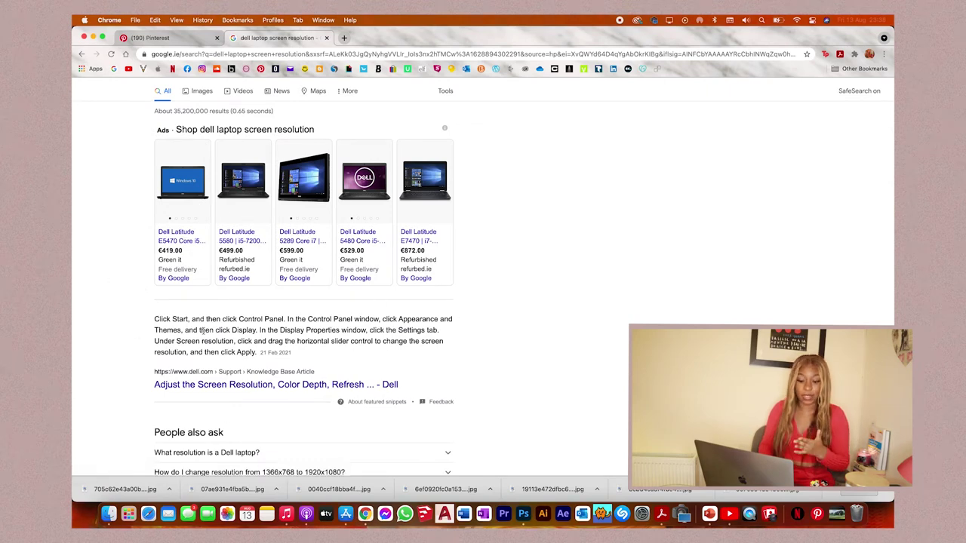
{"action": "scroll", "coordinate": [328, 347], "scroll_direction": "down", "scroll_amount": 3}
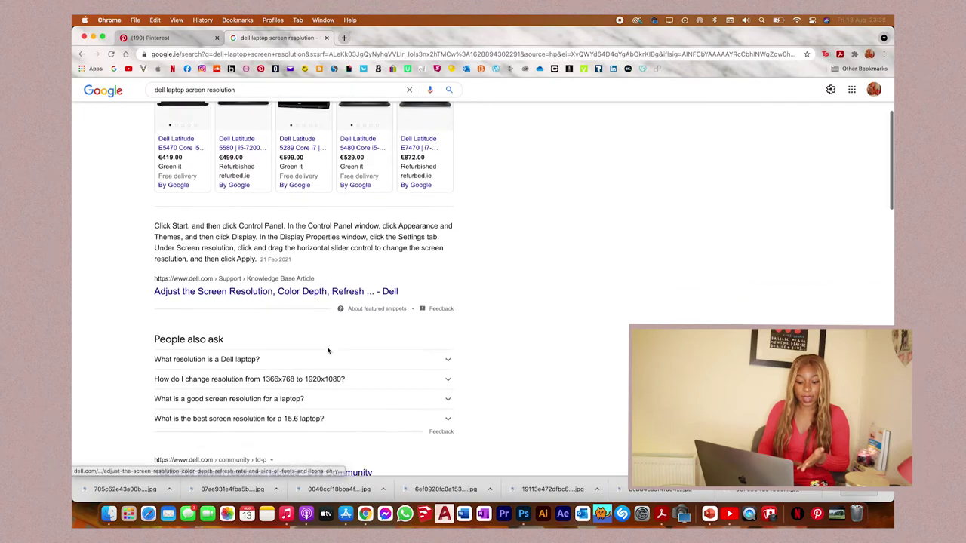
{"action": "scroll", "coordinate": [327, 350], "scroll_direction": "down", "scroll_amount": 2}
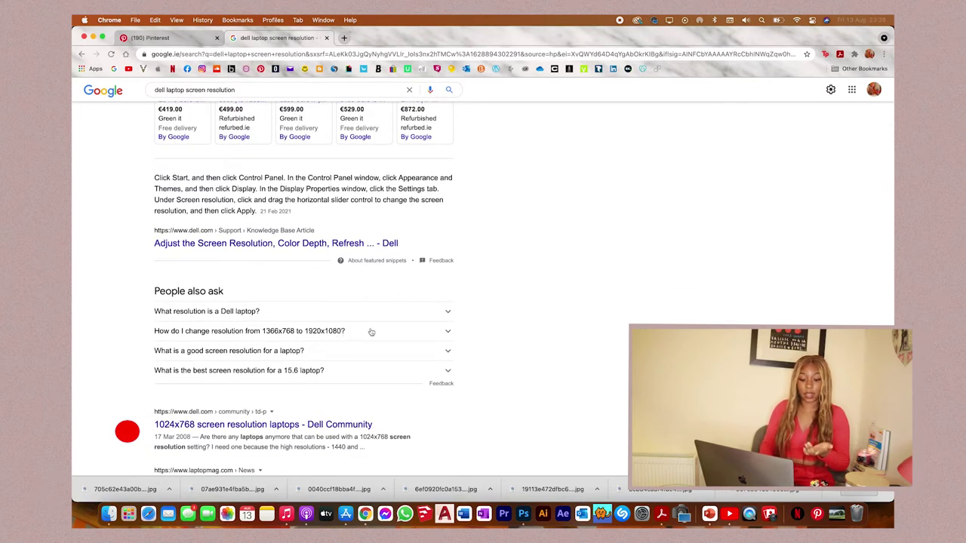
{"action": "scroll", "coordinate": [273, 433], "scroll_direction": "down", "scroll_amount": 2}
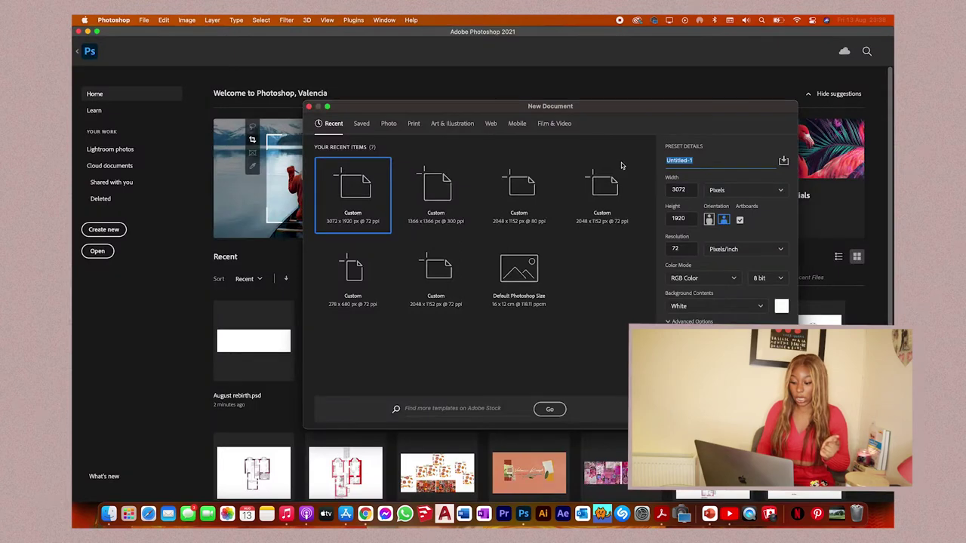
Step: Create the new Photoshop document with the name wallpaper, a width of 1024 px and a height of 768 px
{"action": "type", "text": "wallpa"}
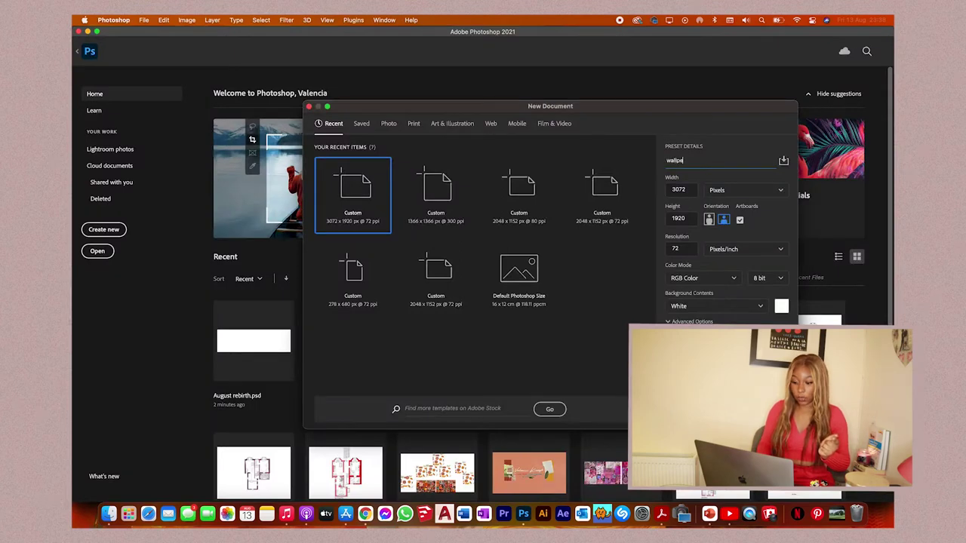
{"action": "key", "text": "BackSpace"}
{"action": "key", "text": "BackSpace"}
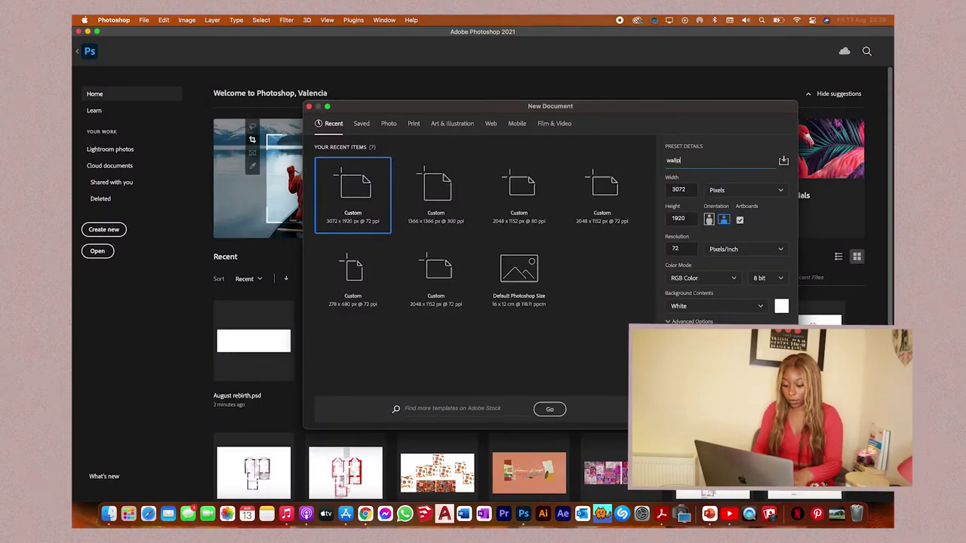
{"action": "double_click", "coordinate": [667, 190]}
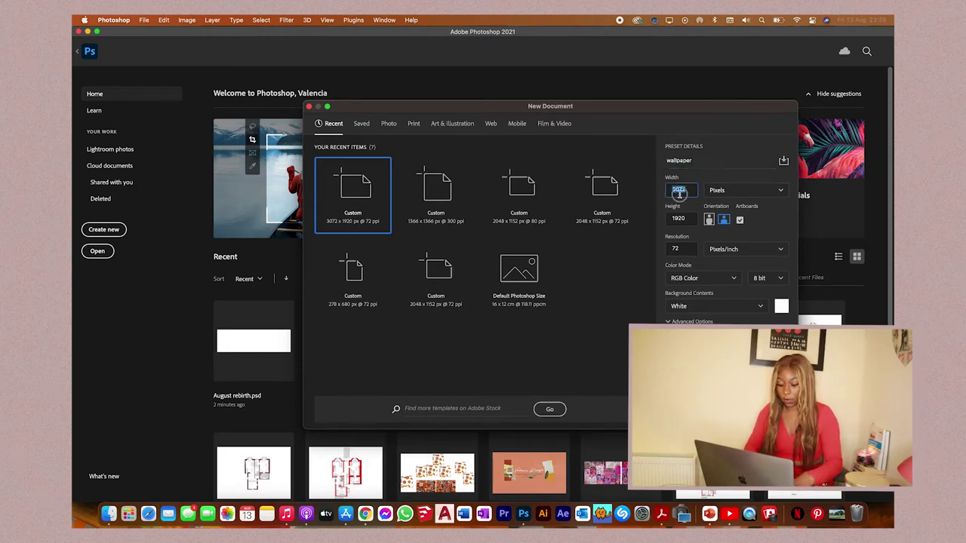
{"action": "type", "text": "1024"}
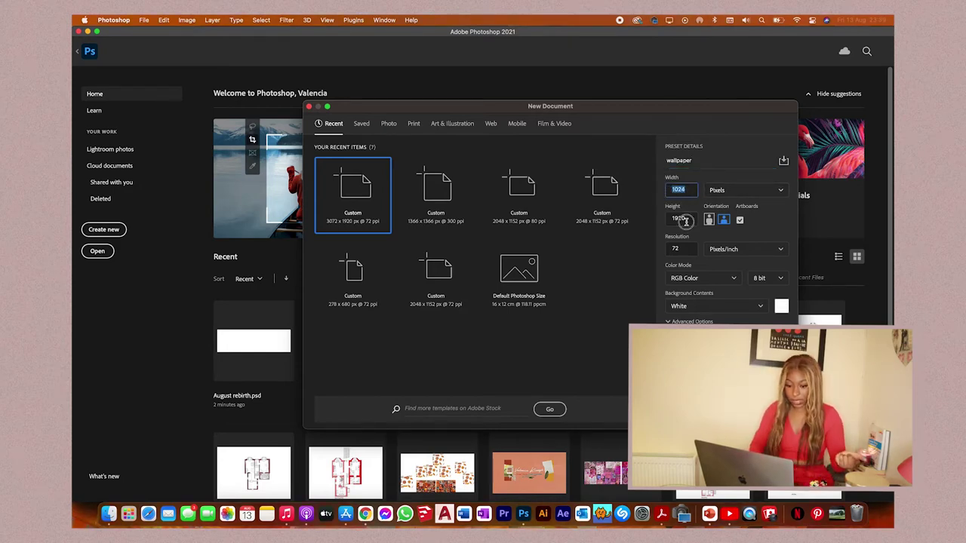
{"action": "double_click", "coordinate": [679, 218]}
{"action": "type", "text": "768"}
{"action": "key", "text": "Return"}
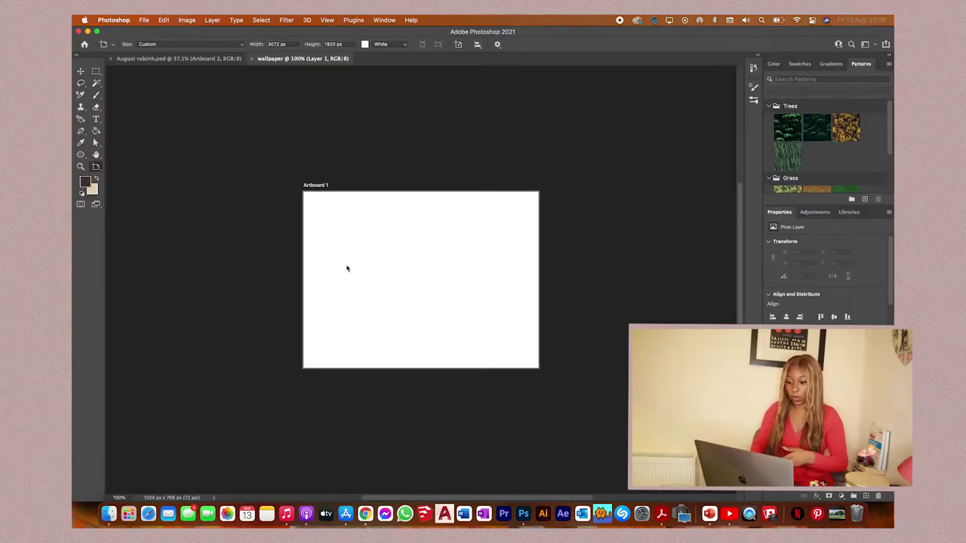
Step: Compare the artboard proportions of the wallpaper document with those of August rebirth.psd
{"action": "scroll", "coordinate": [347, 268], "scroll_direction": "up", "scroll_amount": 3}
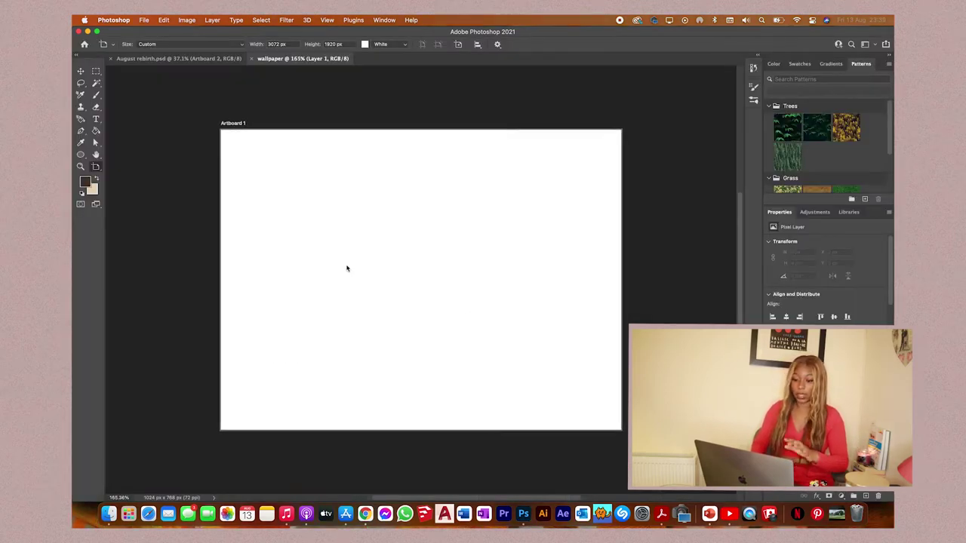
{"action": "left_click", "coordinate": [180, 59]}
{"action": "scroll", "coordinate": [304, 254], "scroll_direction": "up", "scroll_amount": 2}
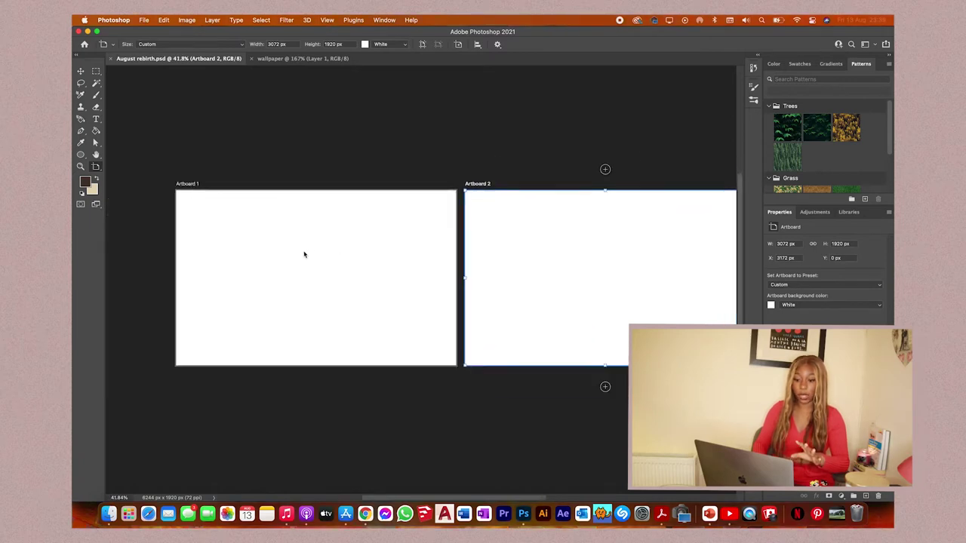
{"action": "left_click", "coordinate": [286, 58]}
{"action": "scroll", "coordinate": [375, 211], "scroll_direction": "up", "scroll_amount": 1}
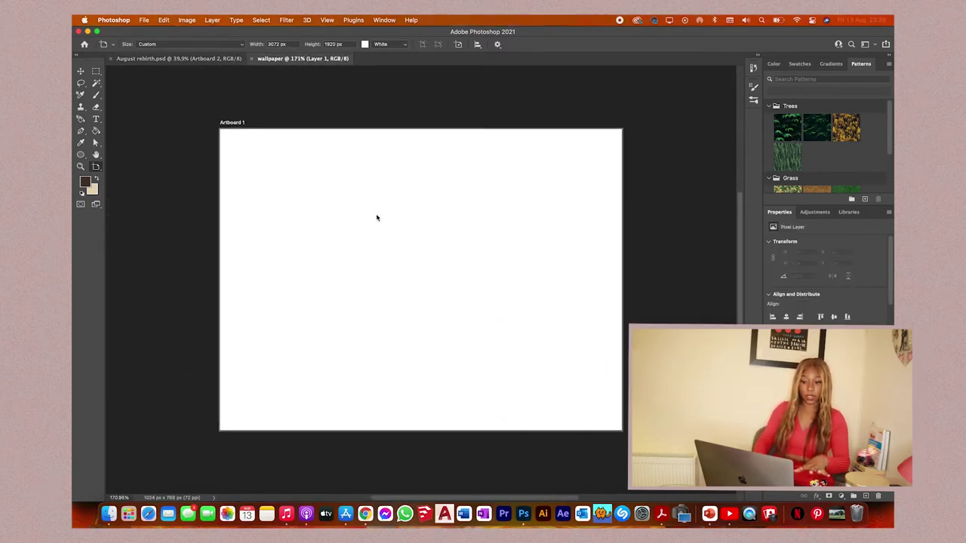
{"action": "scroll", "coordinate": [376, 217], "scroll_direction": "down", "scroll_amount": 3}
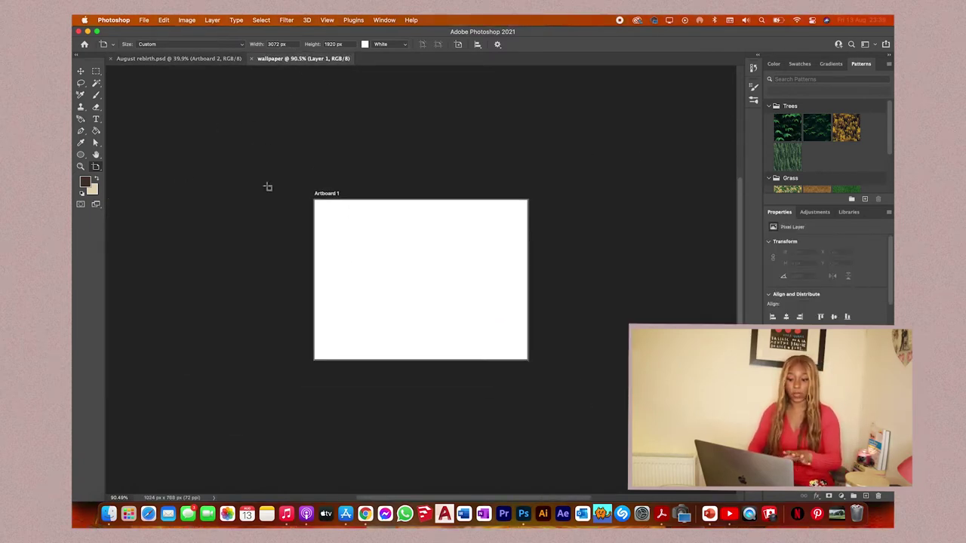
{"action": "left_click", "coordinate": [149, 60]}
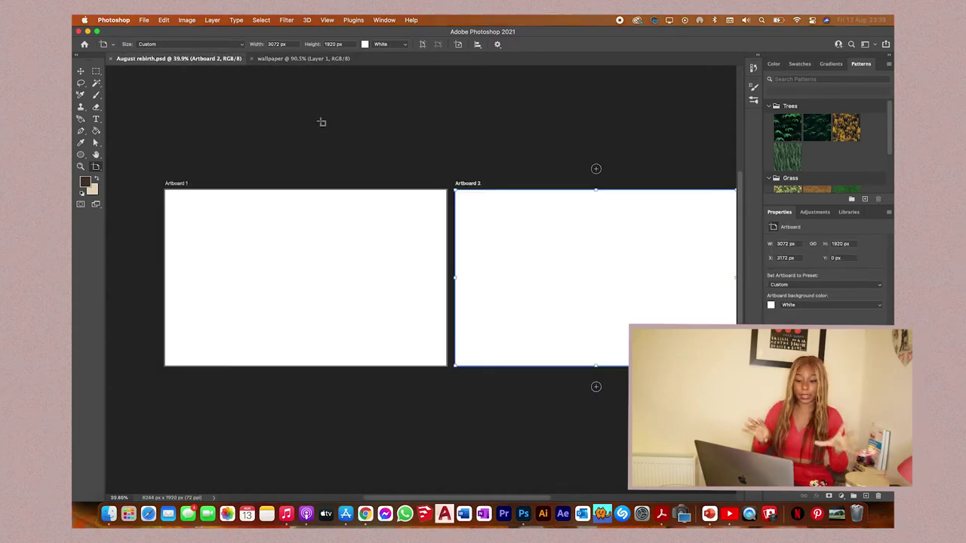
{"action": "left_click", "coordinate": [302, 58]}
{"action": "scroll", "coordinate": [390, 290], "scroll_direction": "up", "scroll_amount": 3}
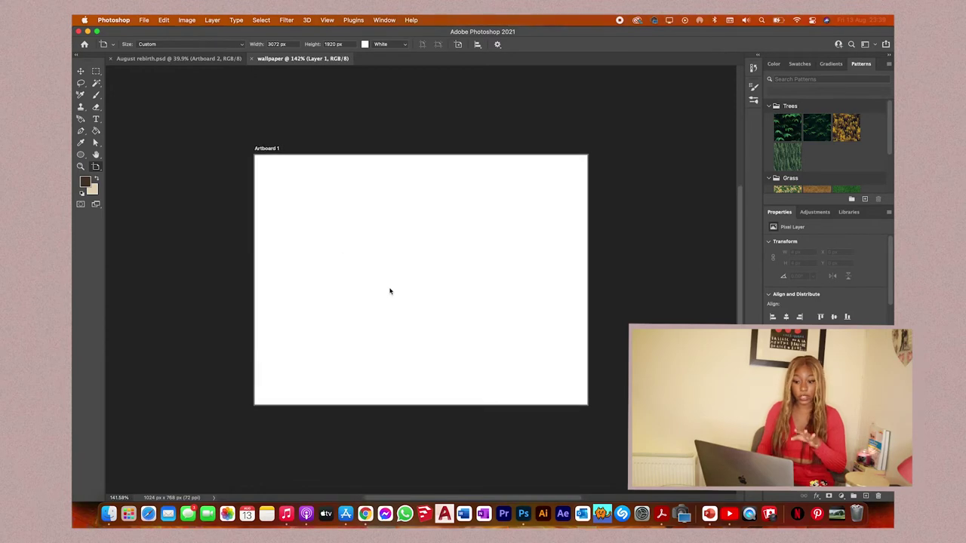
Step: Start another new document from the home screen and name it wallpaper
{"action": "left_click", "coordinate": [85, 46]}
{"action": "left_click", "coordinate": [117, 233]}
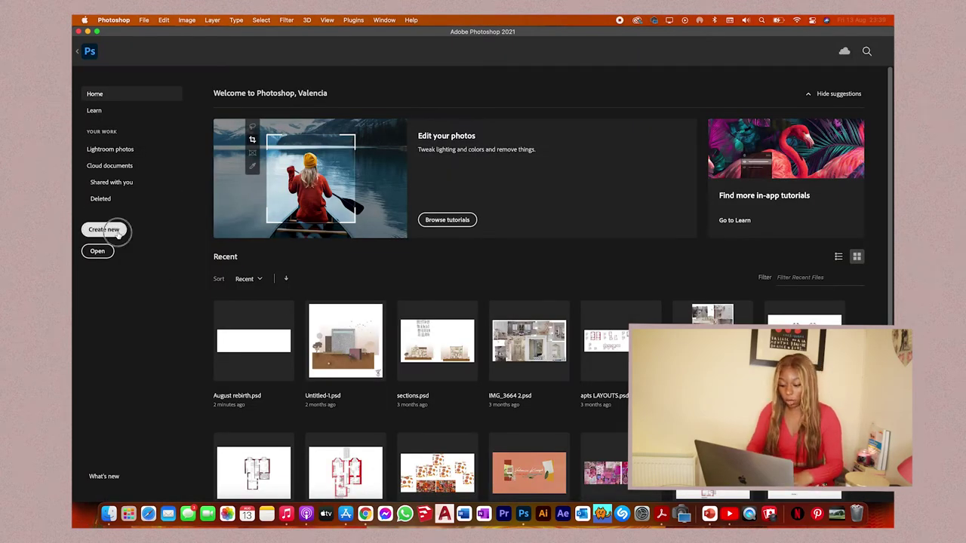
{"action": "type", "text": "wallpe"}
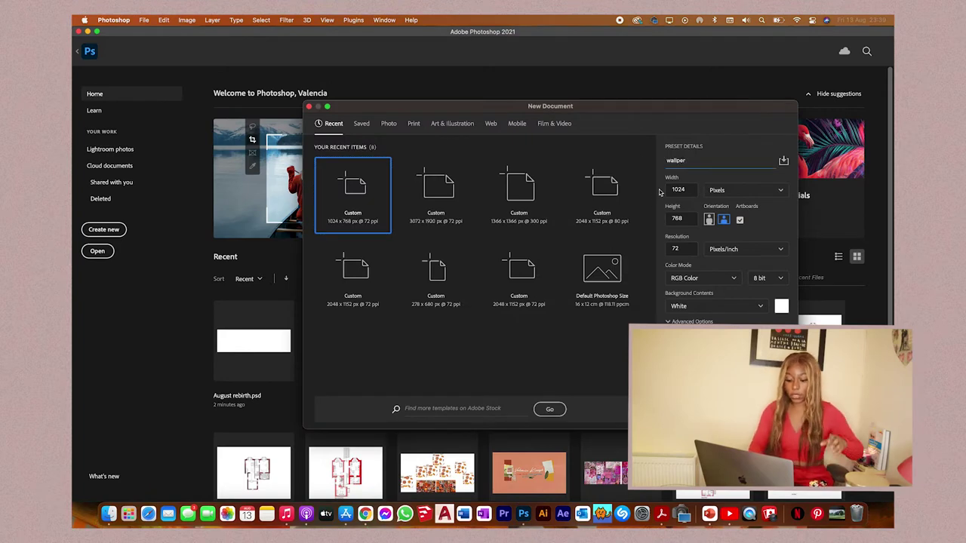
{"action": "key", "text": "BackSpace"}
{"action": "type", "text": "ap"}
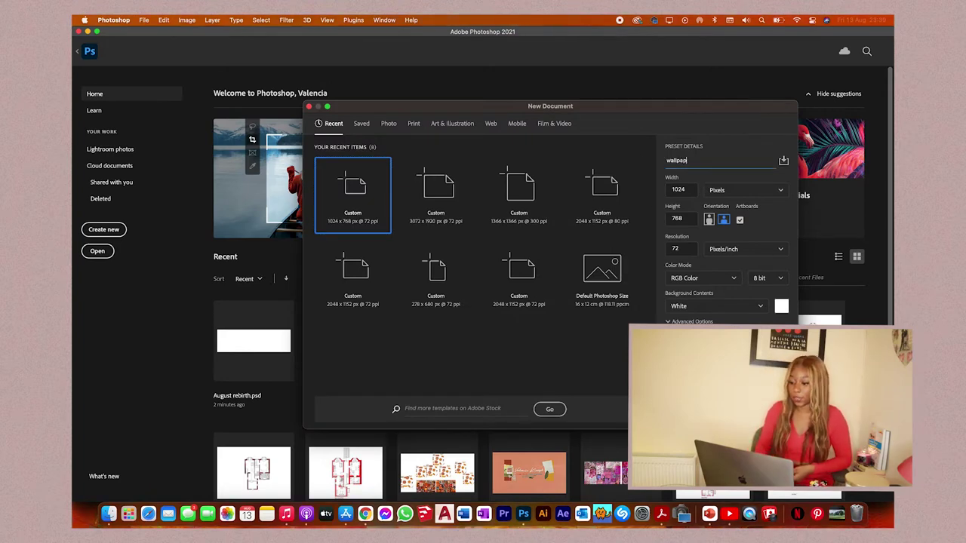
{"action": "type", "text": "er"}
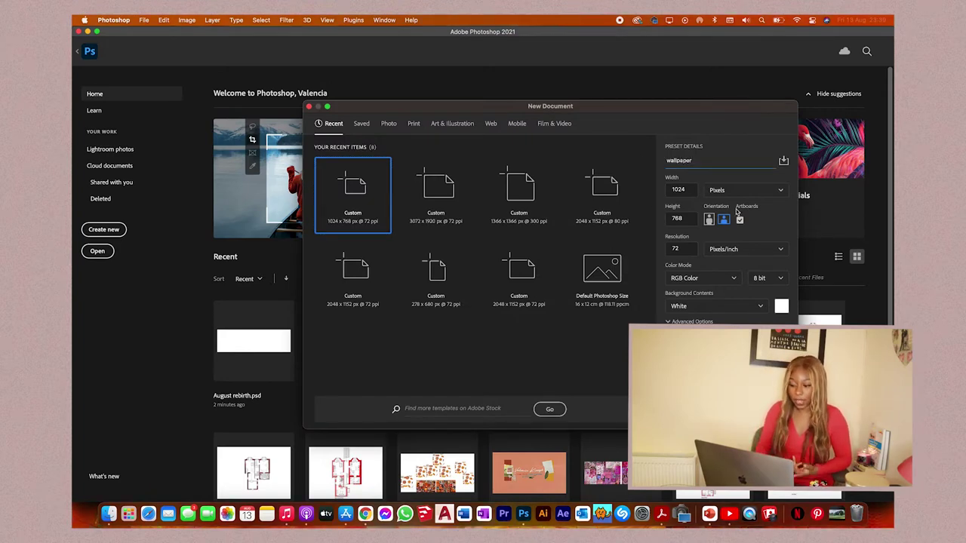
{"action": "left_click", "coordinate": [710, 219]}
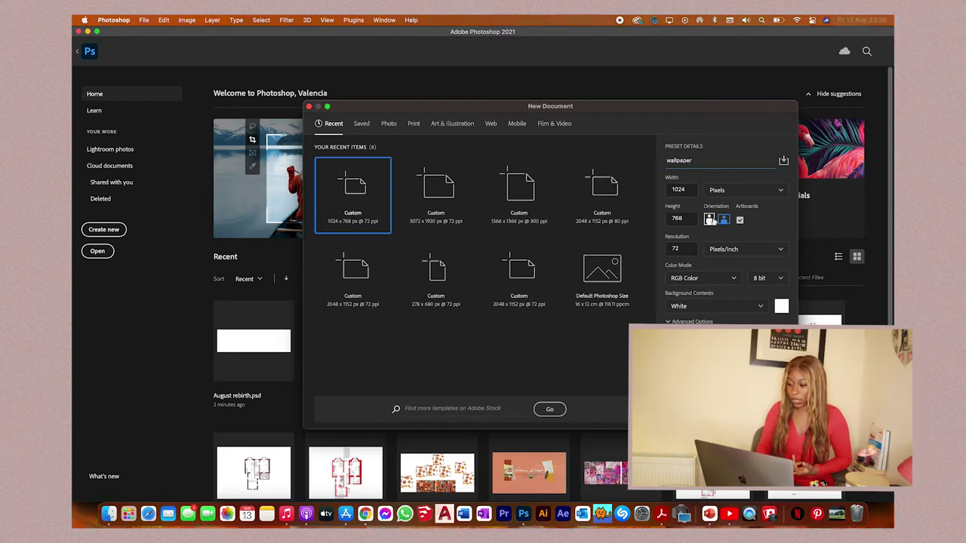
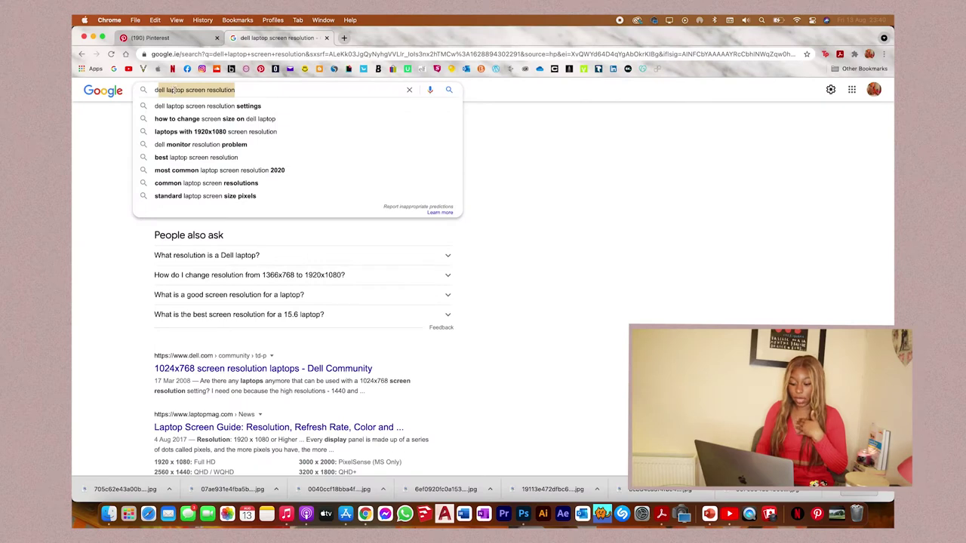
Step: Search Google for "macbook laptop screen resolution 16 inch" and highlight the native resolution in the MacBook Pro specifications
{"action": "key", "text": "BackSpace"}
{"action": "key", "text": "BackSpace"}
{"action": "key", "text": "BackSpace"}
{"action": "key", "text": "BackSpace"}
{"action": "type", "text": "macbook"}
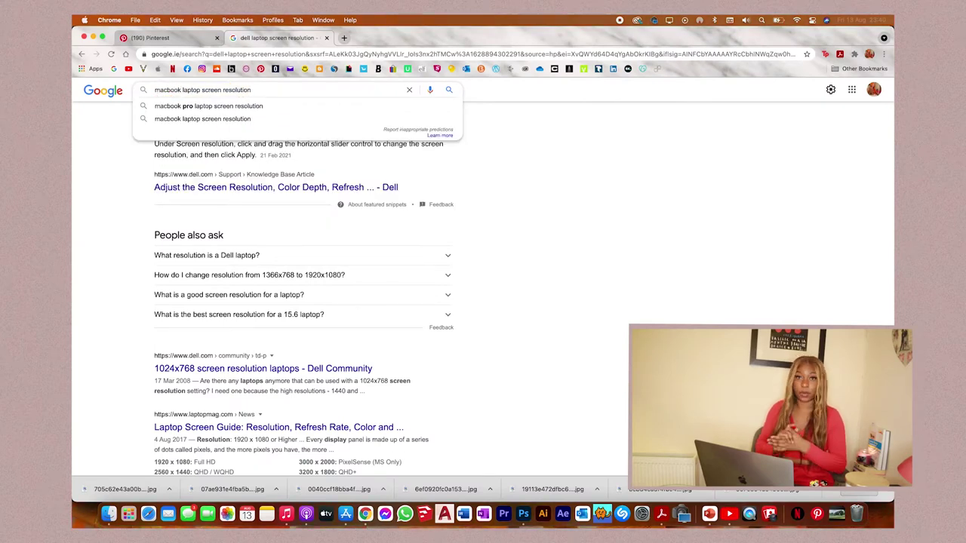
{"action": "type", "text": " 16 inch"}
{"action": "key", "text": "Return"}
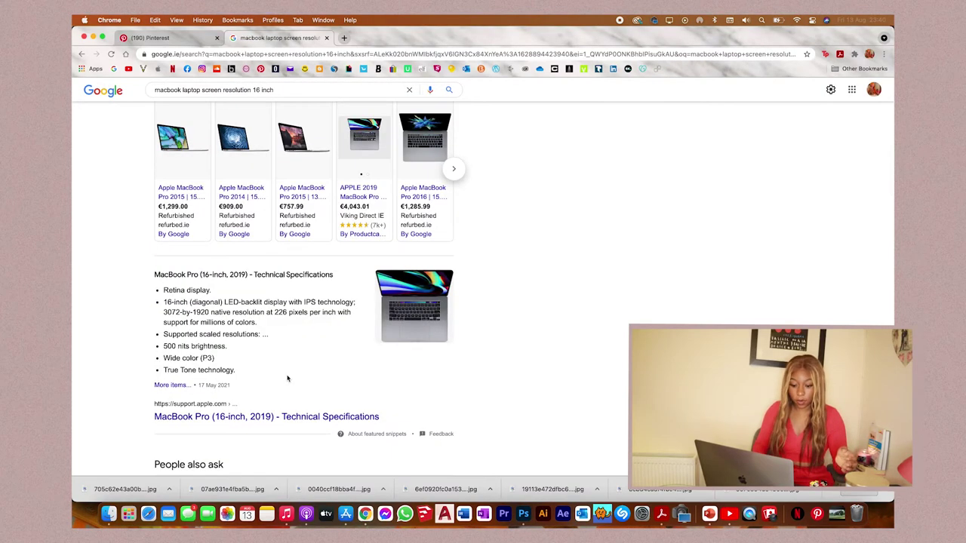
{"action": "left_click_drag", "start_coordinate": [164, 312], "coordinate": [205, 313]}
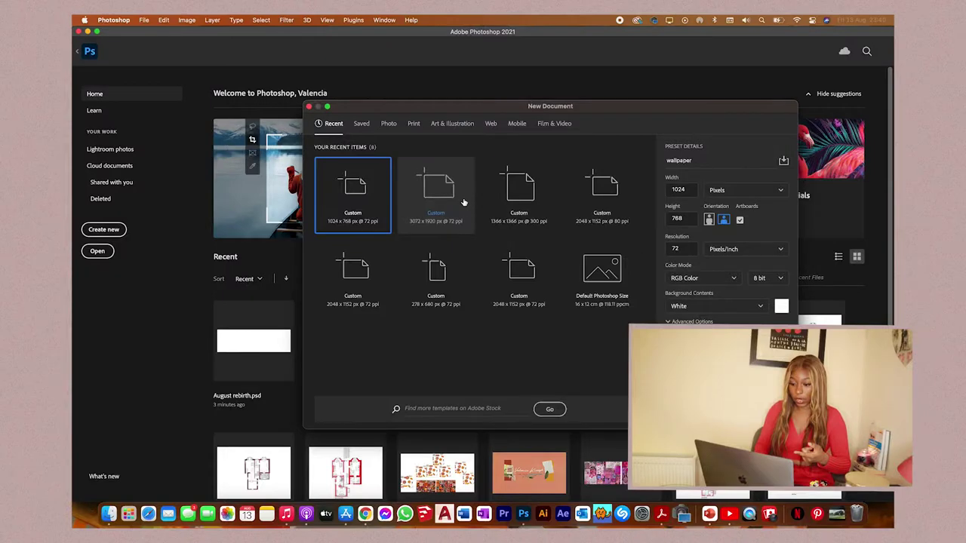
Step: Create the wallpaper document from the recent 3072 x 1920 px, 72 ppi size with RGB Color, 8 bit and a white background
{"action": "left_click", "coordinate": [464, 201]}
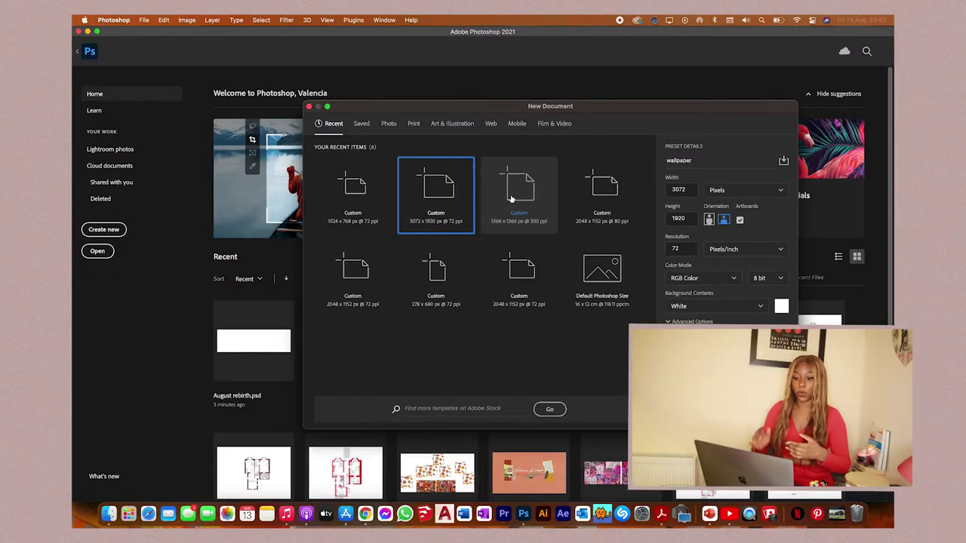
{"action": "double_click", "coordinate": [668, 249]}
{"action": "left_click_drag", "start_coordinate": [668, 249], "coordinate": [685, 249]}
{"action": "left_click", "coordinate": [685, 250]}
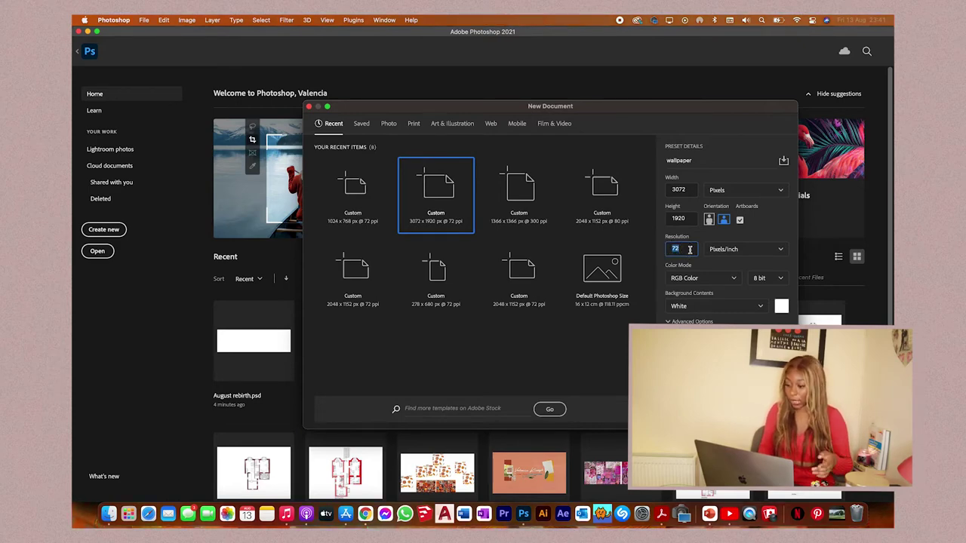
{"action": "left_click", "coordinate": [737, 278]}
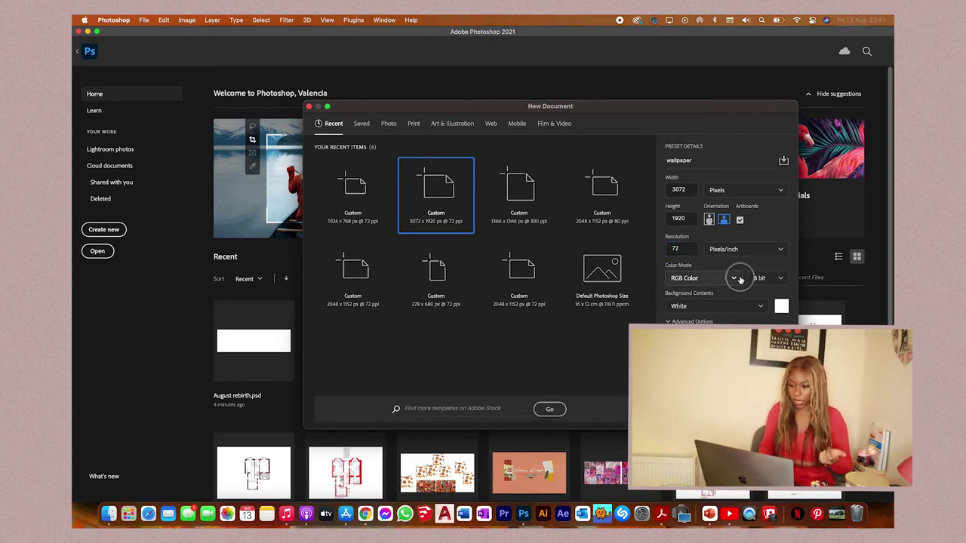
{"action": "left_click", "coordinate": [735, 279]}
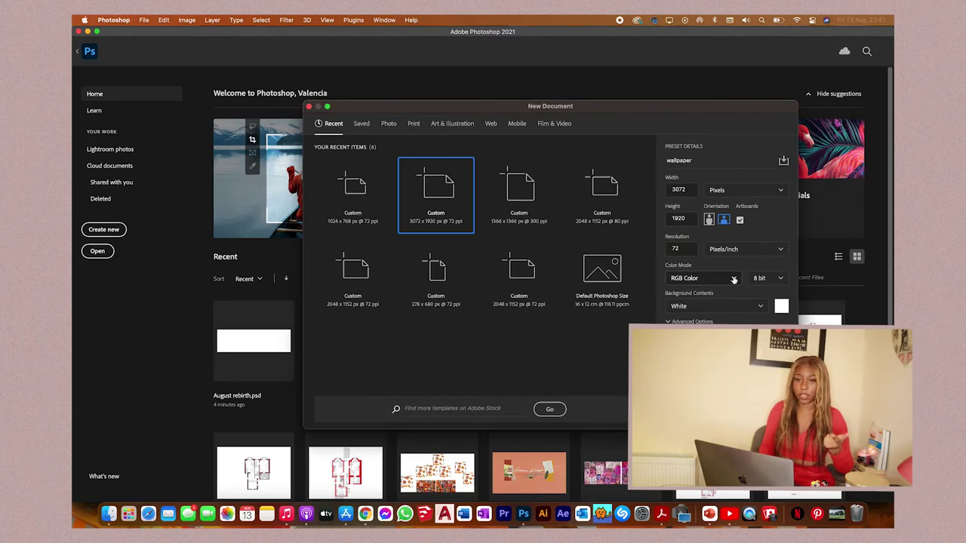
{"action": "left_click", "coordinate": [768, 278]}
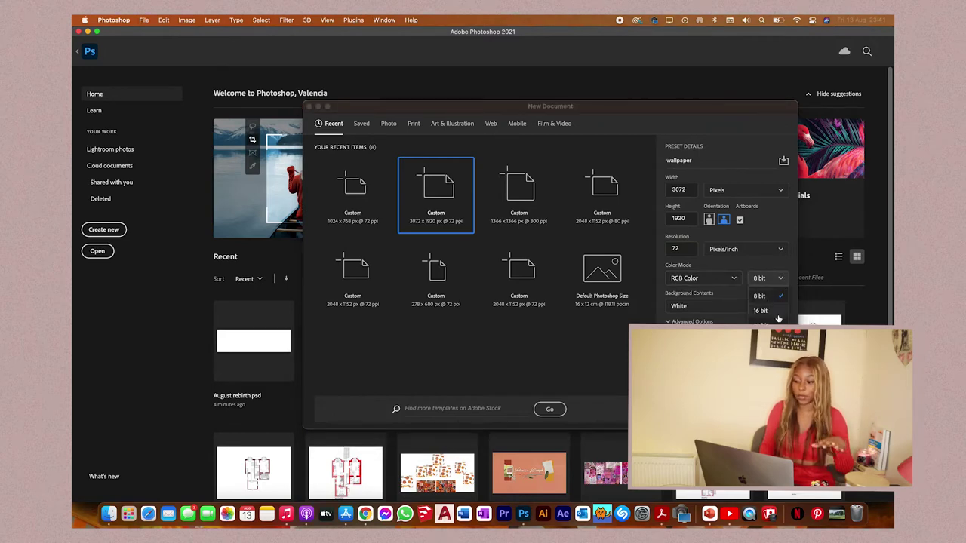
{"action": "left_click", "coordinate": [790, 261]}
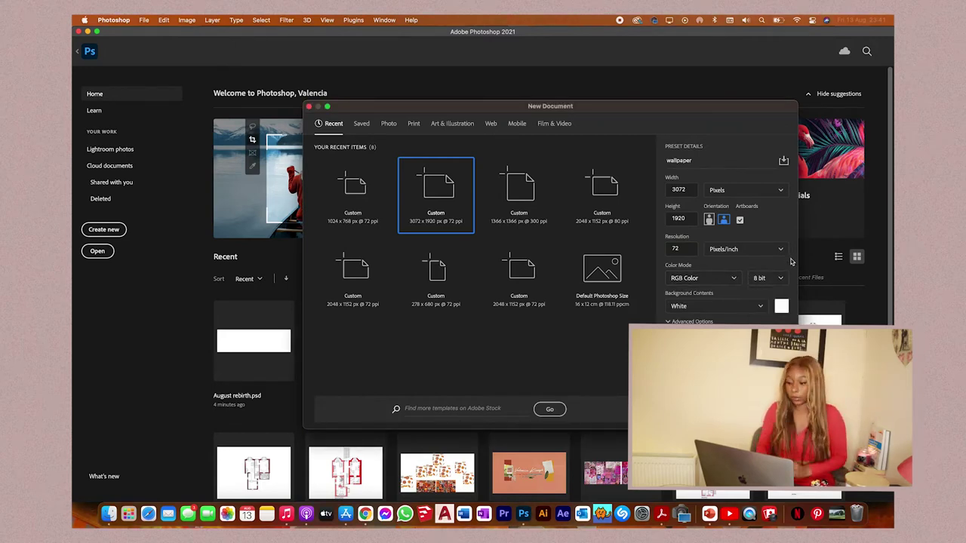
{"action": "left_click", "coordinate": [731, 307]}
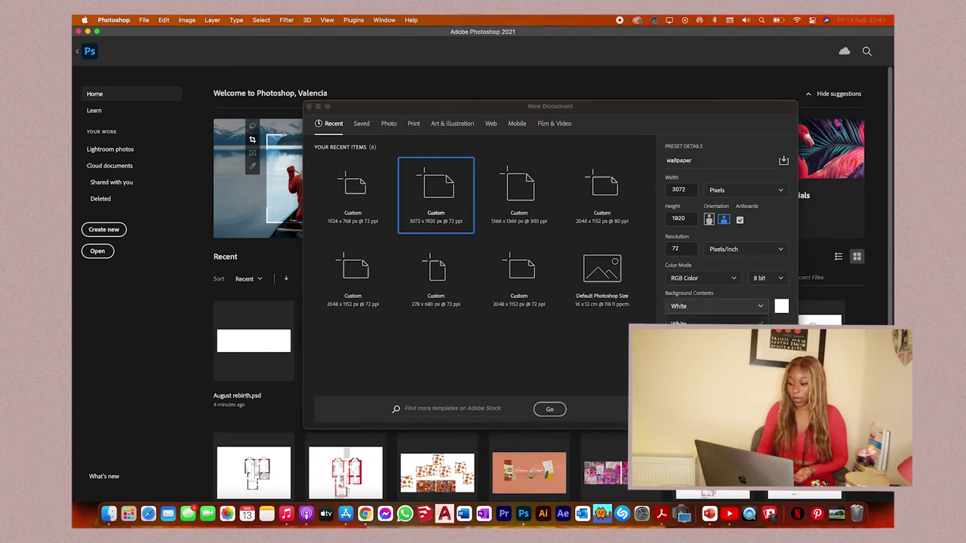
{"action": "left_click", "coordinate": [716, 324]}
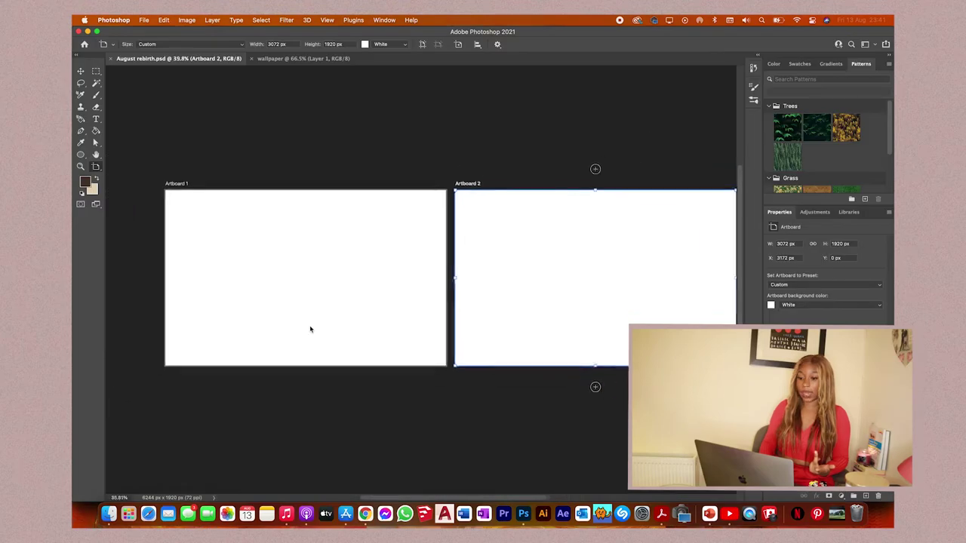
Step: Compare the artboards of August rebirth.psd with the artboard of the new wallpaper document
{"action": "scroll", "coordinate": [310, 329], "scroll_direction": "up", "scroll_amount": 1}
{"action": "scroll", "coordinate": [310, 329], "scroll_direction": "up", "scroll_amount": 1}
{"action": "left_click", "coordinate": [290, 59]}
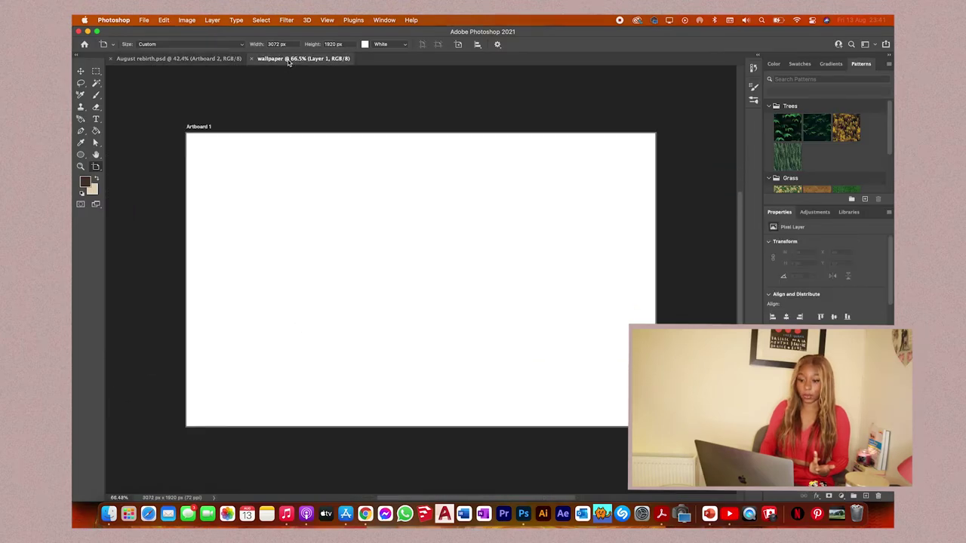
{"action": "left_click", "coordinate": [189, 60]}
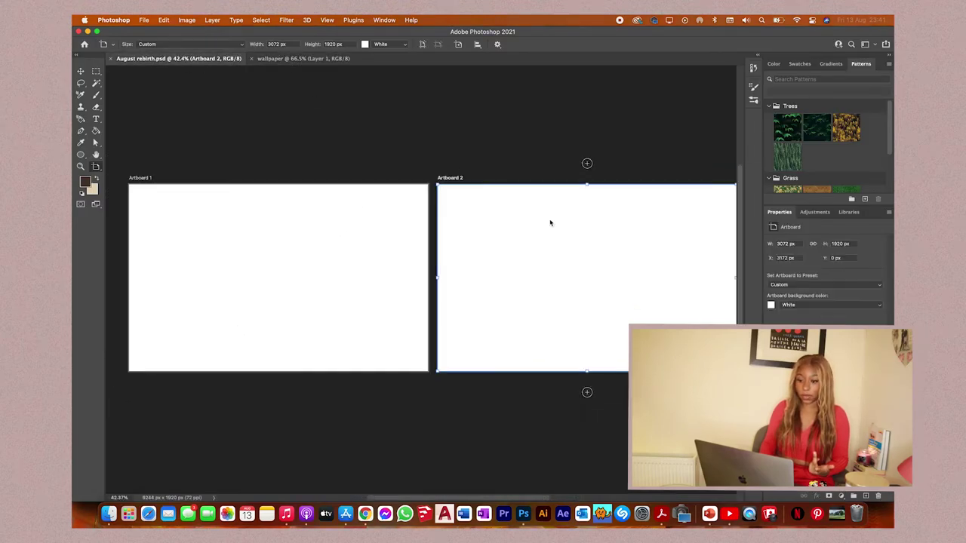
{"action": "left_click", "coordinate": [254, 63]}
Step: Select Artboard 1 of the wallpaper document with the Artboard tool, ready for adding neighbouring artboards
{"action": "left_click", "coordinate": [332, 189]}
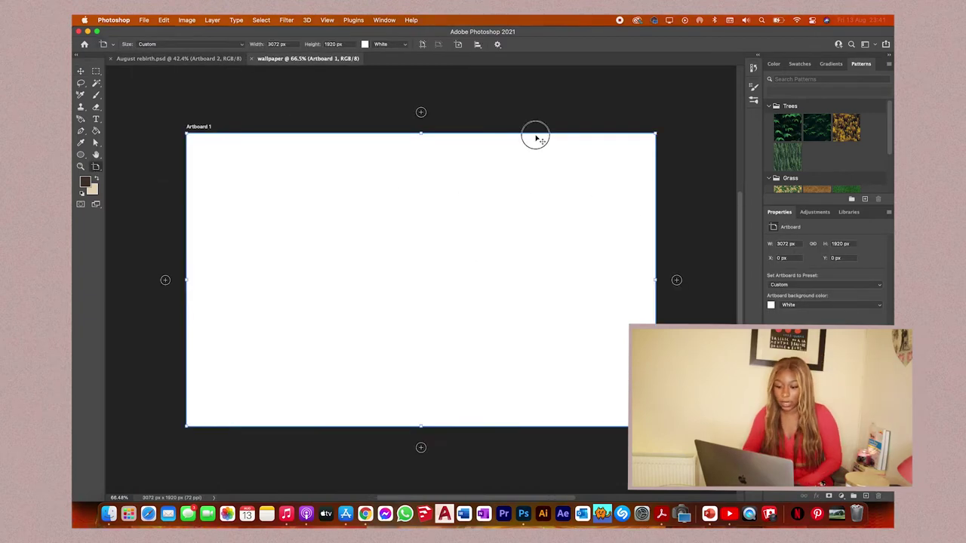
{"action": "key", "text": "v"}
{"action": "left_click", "coordinate": [656, 111]}
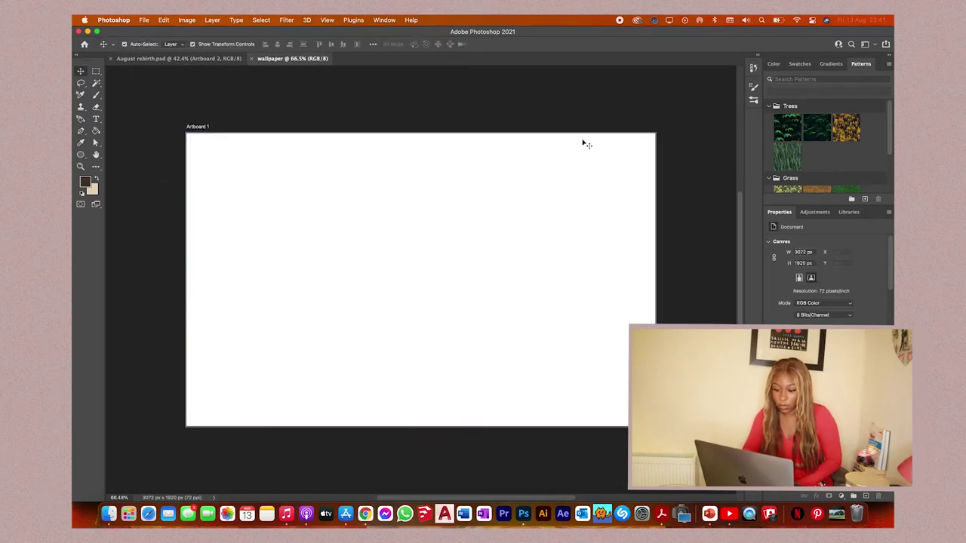
{"action": "left_click", "coordinate": [536, 141]}
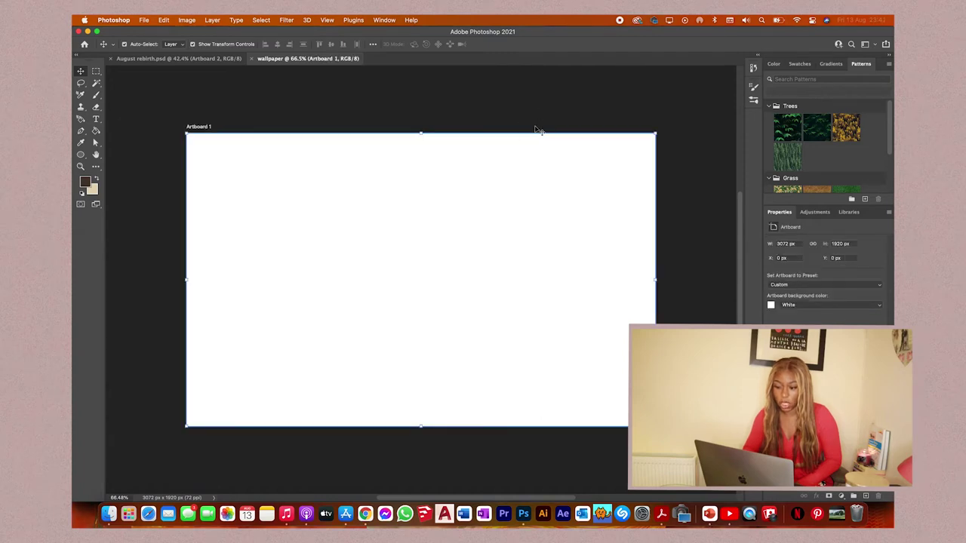
{"action": "left_click", "coordinate": [535, 126]}
{"action": "left_click", "coordinate": [533, 135]}
{"action": "left_click_drag", "start_coordinate": [540, 111], "coordinate": [528, 136]}
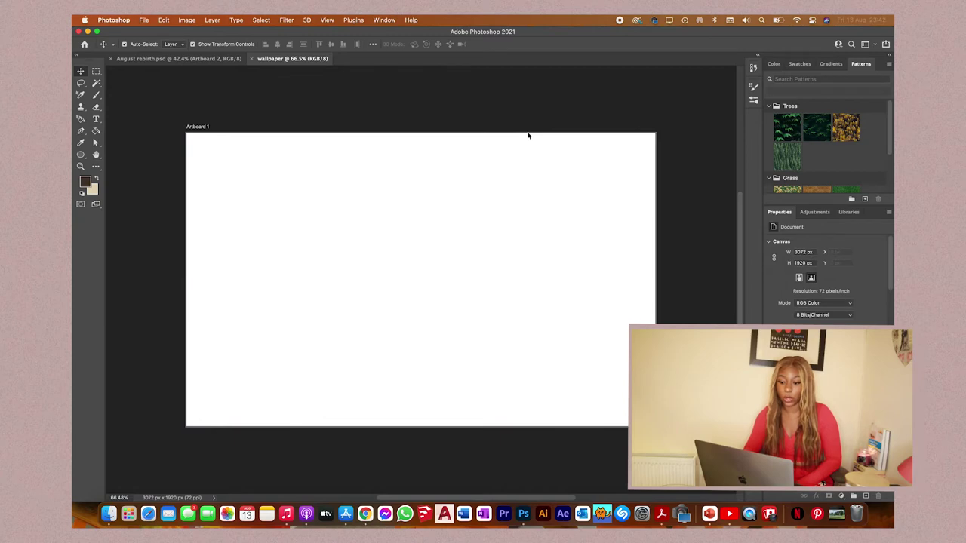
{"action": "left_click", "coordinate": [529, 135]}
{"action": "left_click", "coordinate": [528, 136]}
{"action": "left_click", "coordinate": [528, 137]}
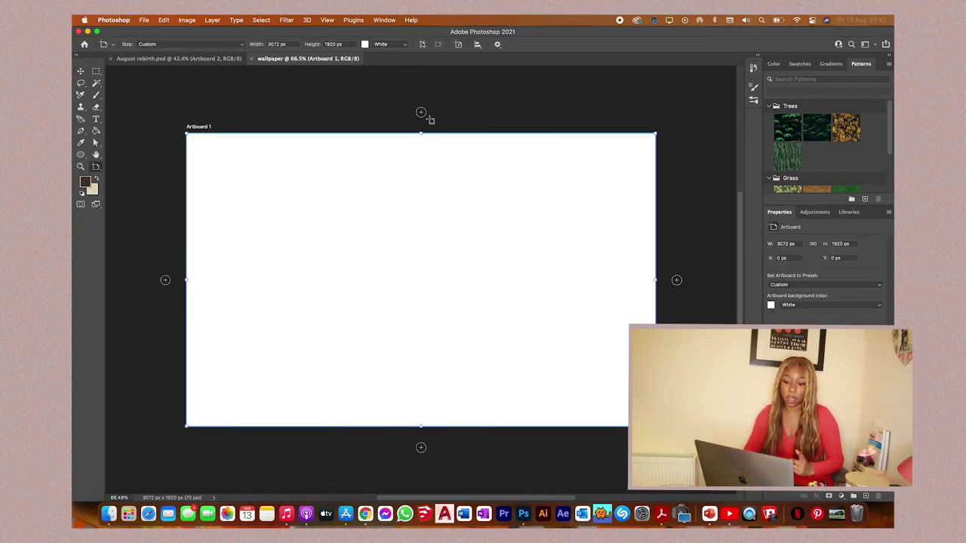
Step: Add artboards above, below and to the right of Artboard 1, plus another below the right-hand one
{"action": "scroll", "coordinate": [440, 292], "scroll_direction": "down", "scroll_amount": 4}
{"action": "scroll", "coordinate": [440, 292], "scroll_direction": "down", "scroll_amount": 2}
{"action": "left_click", "coordinate": [440, 292]}
{"action": "scroll", "coordinate": [445, 293], "scroll_direction": "down", "scroll_amount": 3}
{"action": "key", "text": "v"}
{"action": "left_click", "coordinate": [442, 291]}
{"action": "key", "text": "shift+v"}
{"action": "left_click", "coordinate": [577, 274]}
{"action": "scroll", "coordinate": [431, 349], "scroll_direction": "down", "scroll_amount": 3}
{"action": "left_click", "coordinate": [429, 348]}
{"action": "scroll", "coordinate": [436, 354], "scroll_direction": "down", "scroll_amount": 1}
{"action": "left_click", "coordinate": [426, 326]}
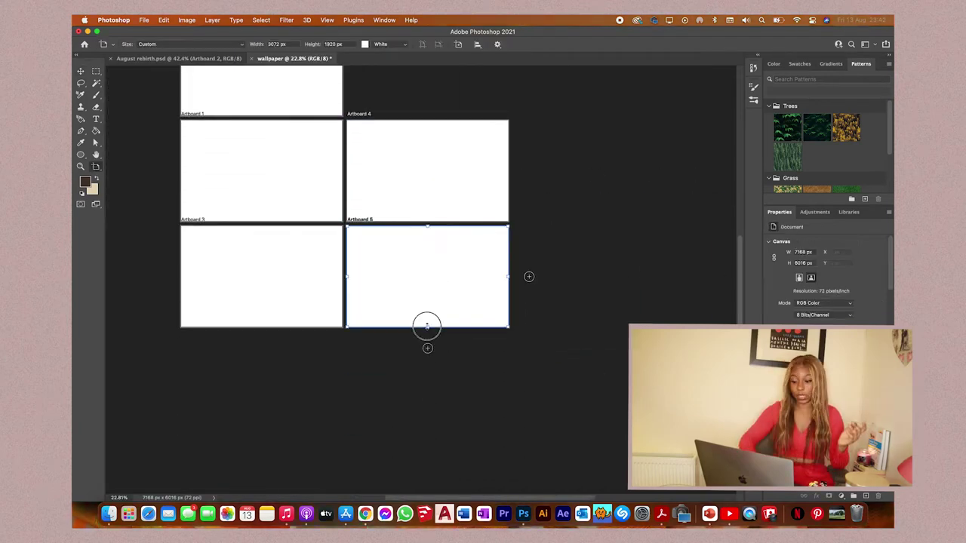
Step: Add two more artboards in a column beneath Artboard 5
{"action": "left_click", "coordinate": [427, 348]}
{"action": "scroll", "coordinate": [427, 348], "scroll_direction": "down", "scroll_amount": 2}
{"action": "left_click", "coordinate": [427, 348]}
{"action": "scroll", "coordinate": [427, 348], "scroll_direction": "down", "scroll_amount": 2}
{"action": "scroll", "coordinate": [426, 351], "scroll_direction": "down", "scroll_amount": 1}
{"action": "scroll", "coordinate": [426, 350], "scroll_direction": "down", "scroll_amount": 3}
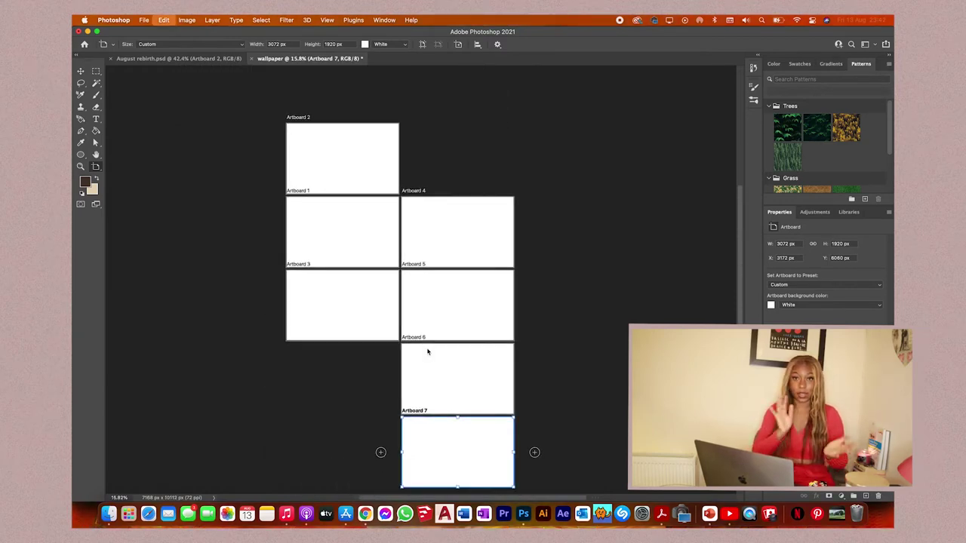
Step: Undo all the added artboards so that only Artboard 1 is left in the wallpaper document
{"action": "key", "text": "super+z"}
{"action": "key", "text": "super+z"}
{"action": "key", "text": "super+z"}
{"action": "key", "text": "super+z"}
{"action": "key", "text": "super+z"}
{"action": "key", "text": "super+z"}
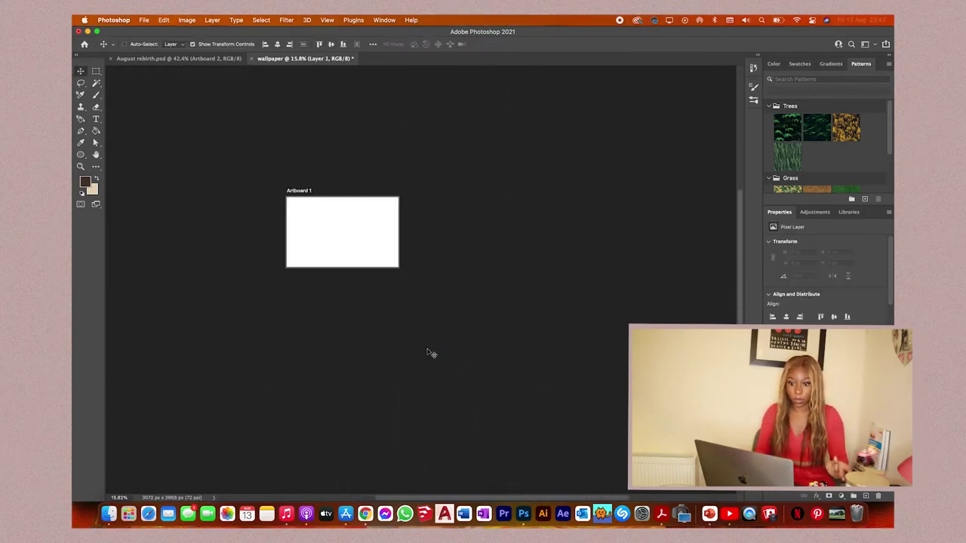
Step: Return to August rebirth.psd, open Avril.psd from the April 21' folder and examine the collages on its two artboards
{"action": "left_click", "coordinate": [199, 59]}
{"action": "scroll", "coordinate": [449, 219], "scroll_direction": "down", "scroll_amount": 2}
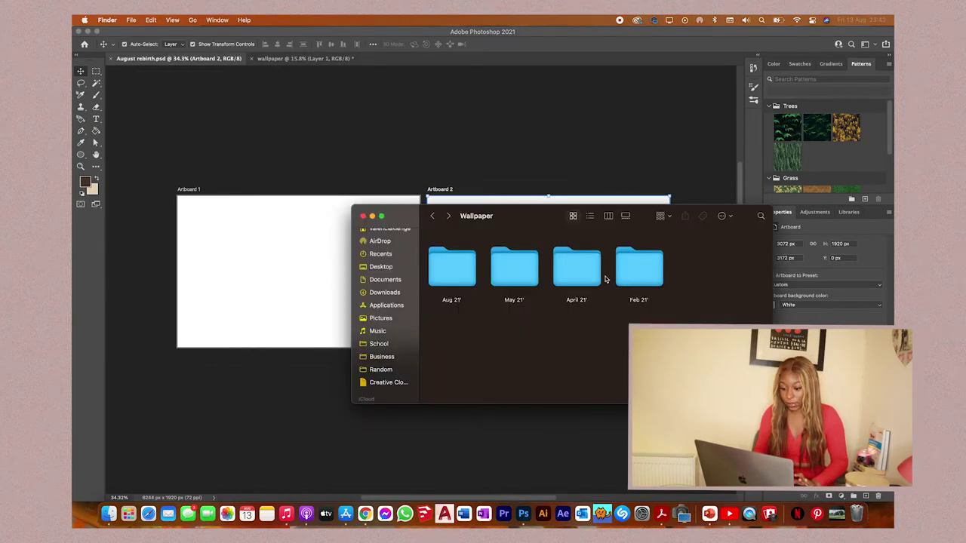
{"action": "double_click", "coordinate": [590, 274]}
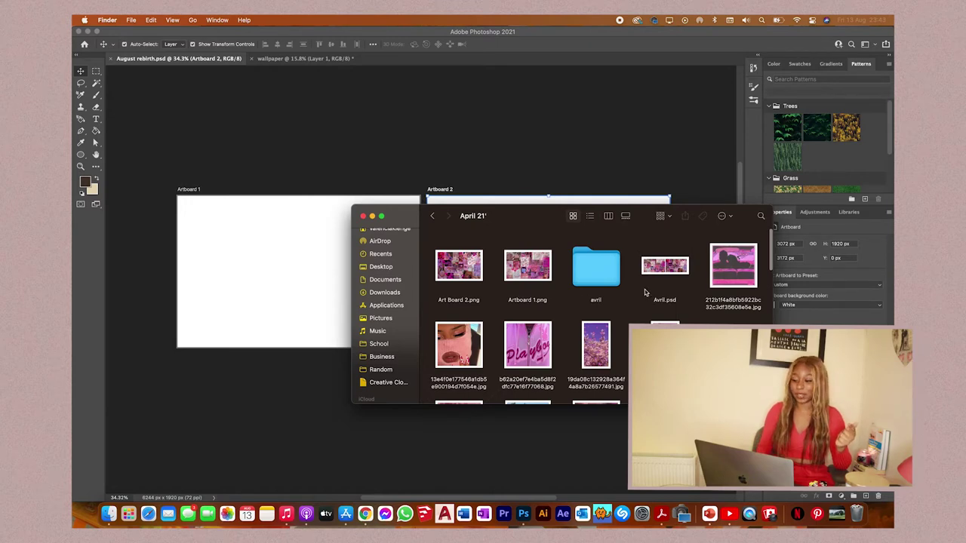
{"action": "double_click", "coordinate": [665, 268]}
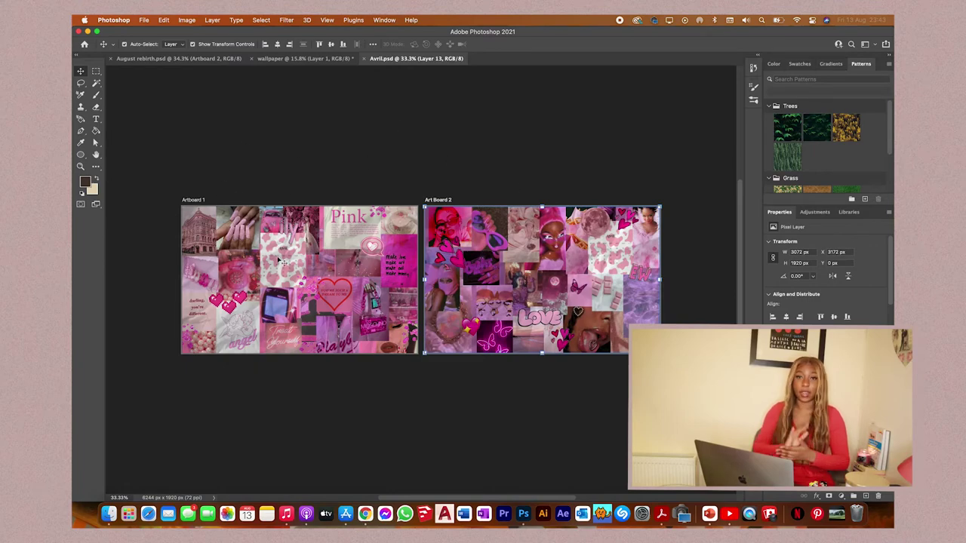
{"action": "key", "text": "super+plus"}
{"action": "key", "text": "super+plus"}
{"action": "scroll", "coordinate": [277, 256], "scroll_direction": "up", "scroll_amount": 4}
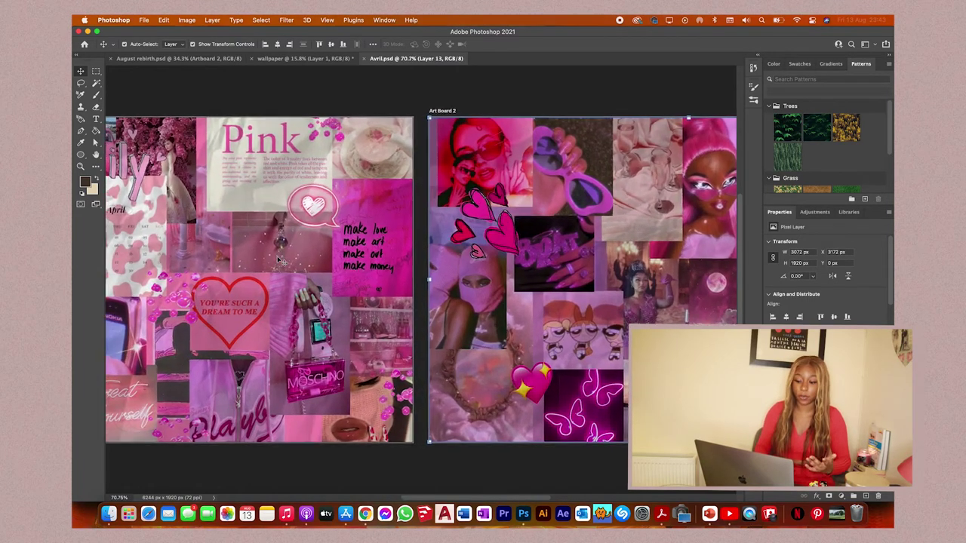
{"action": "scroll", "coordinate": [204, 153], "scroll_direction": "down", "scroll_amount": 4}
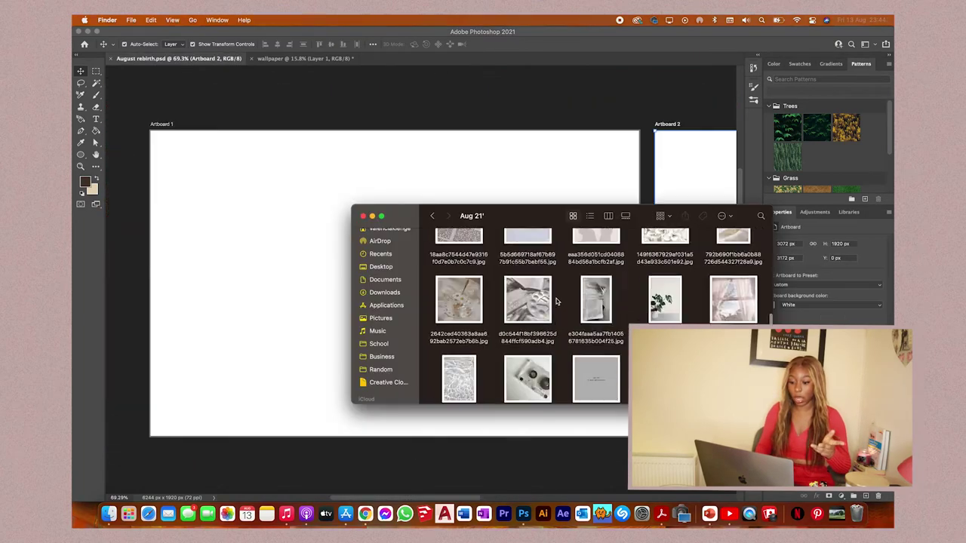
Step: Select the last batch of pictures in the Aug 21' folder and place them on Artboard 1
{"action": "scroll", "coordinate": [556, 301], "scroll_direction": "up", "scroll_amount": 2}
{"action": "scroll", "coordinate": [556, 301], "scroll_direction": "up", "scroll_amount": 2}
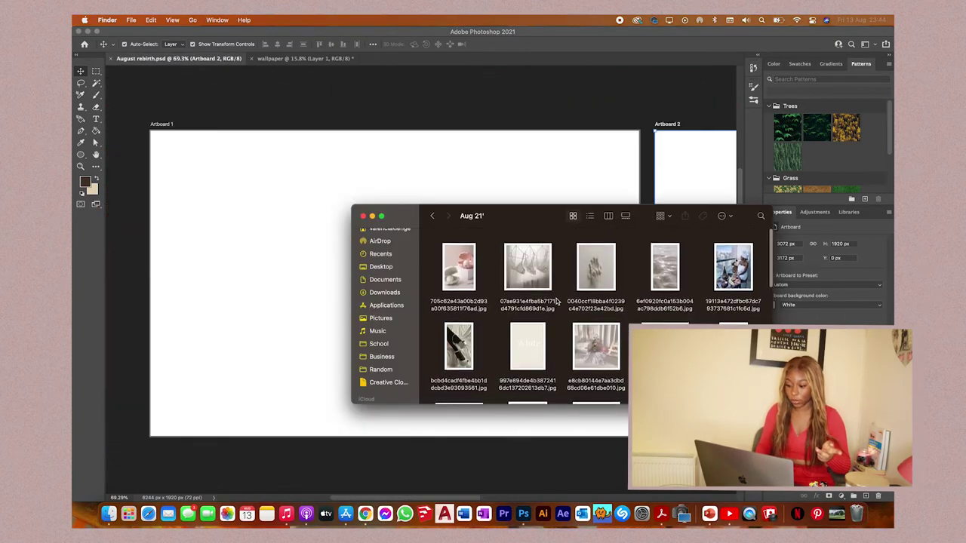
{"action": "scroll", "coordinate": [556, 301], "scroll_direction": "down", "scroll_amount": 10}
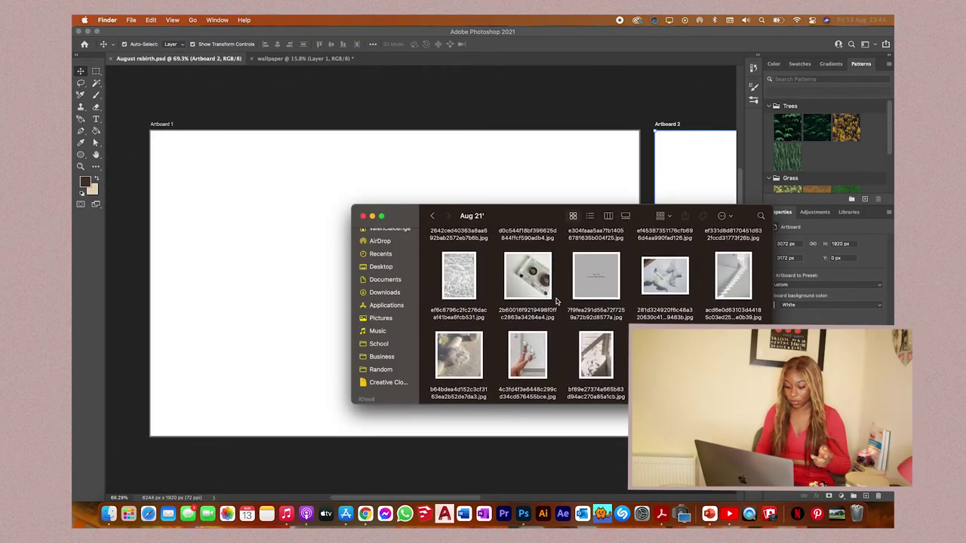
{"action": "key", "text": "super+a"}
{"action": "left_click_drag", "start_coordinate": [603, 273], "coordinate": [299, 256]}
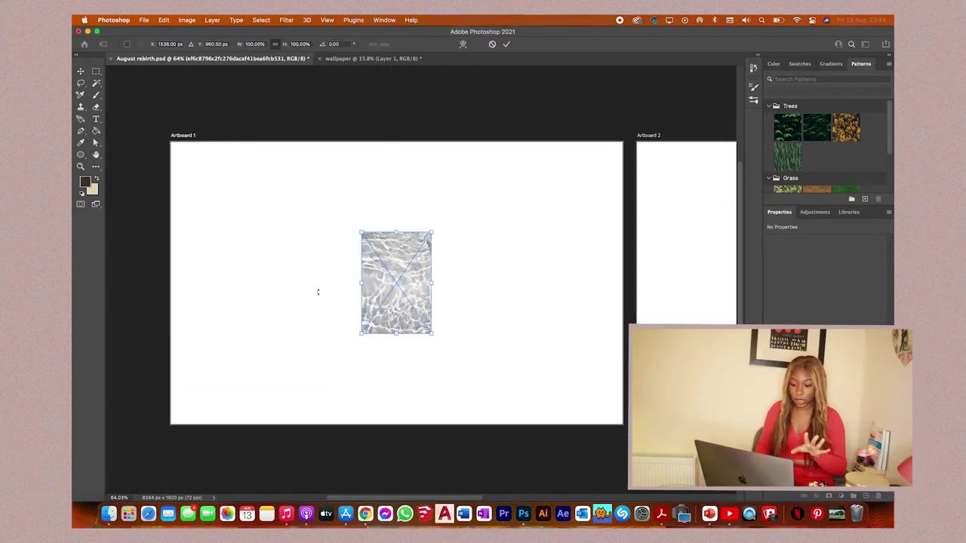
{"action": "key", "text": "Return"}
{"action": "key", "text": "Return"}
{"action": "key", "text": "Return"}
{"action": "key", "text": "Return"}
{"action": "key", "text": "Return"}
{"action": "key", "text": "Return"}
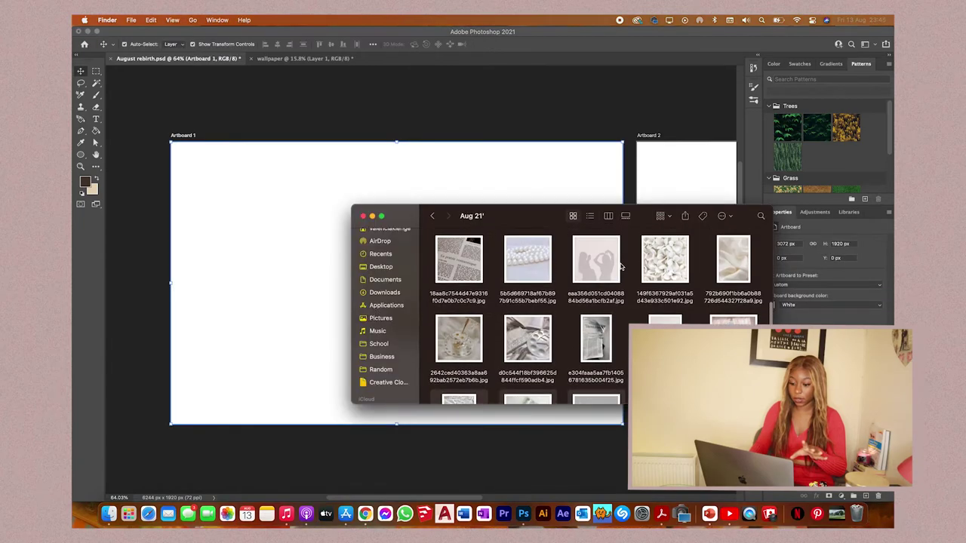
Step: Spread the butterflies, scrunchie book, cassette, white heels, staircase, water and grey quote pictures apart across Artboard 1
{"action": "scroll", "coordinate": [620, 266], "scroll_direction": "up", "scroll_amount": 5}
{"action": "scroll", "coordinate": [620, 267], "scroll_direction": "down", "scroll_amount": 8}
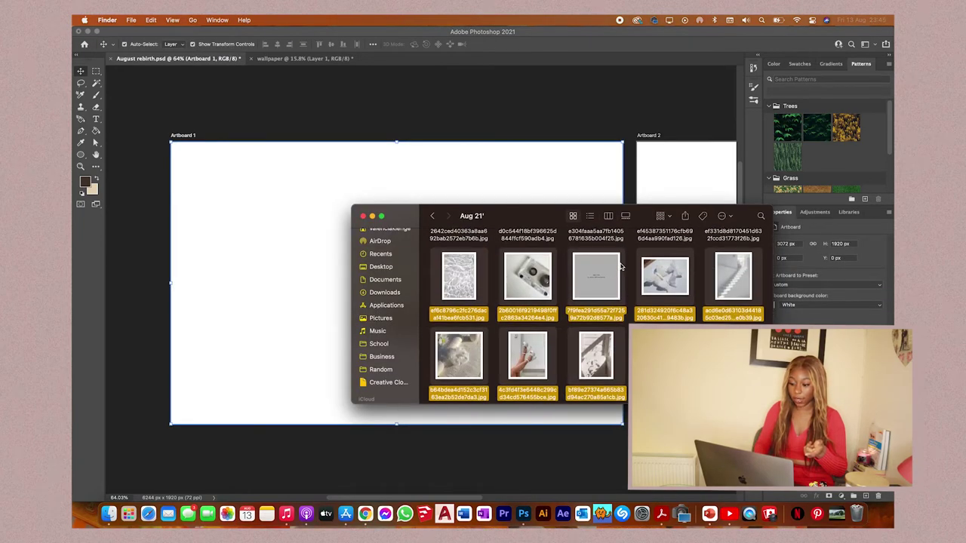
{"action": "left_click_drag", "start_coordinate": [236, 287], "coordinate": [321, 276]}
{"action": "left_click_drag", "start_coordinate": [405, 278], "coordinate": [220, 175]}
{"action": "left_click_drag", "start_coordinate": [400, 283], "coordinate": [264, 330]}
{"action": "left_click_drag", "start_coordinate": [398, 285], "coordinate": [553, 301]}
{"action": "left_click_drag", "start_coordinate": [408, 279], "coordinate": [437, 190]}
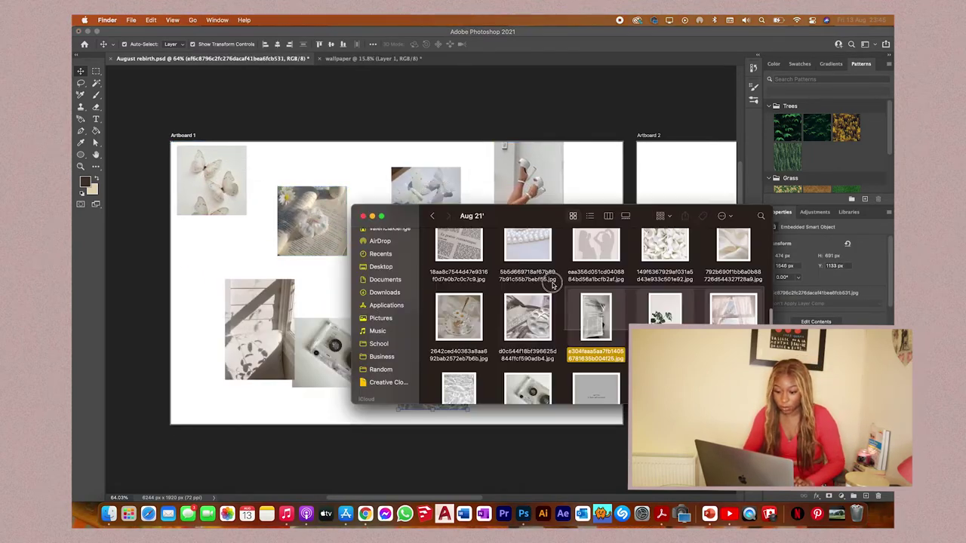
Step: Place more folder pictures on Artboard 1, moving the black heels, plant, newspaper and pearls pictures into empty areas
{"action": "left_click_drag", "start_coordinate": [551, 282], "coordinate": [233, 238]}
{"action": "key", "text": "Return"}
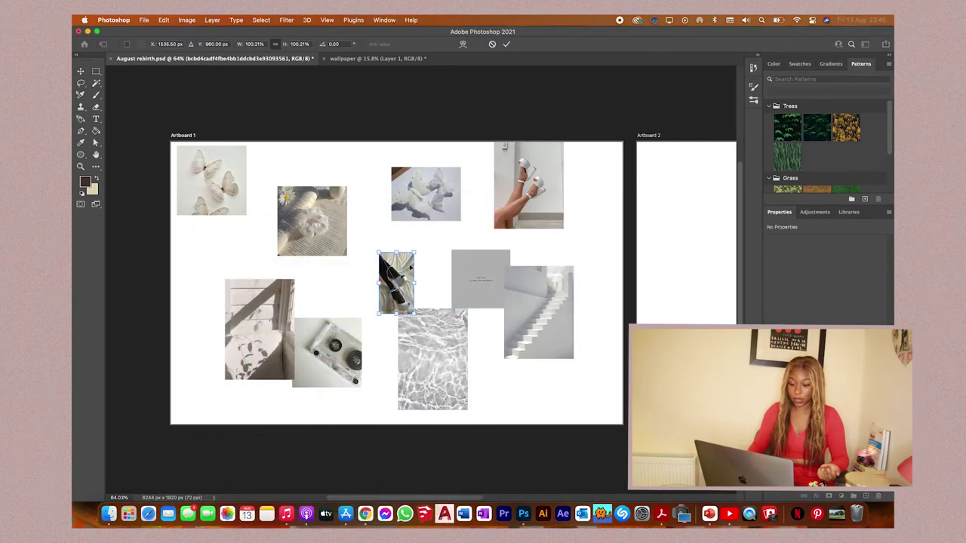
{"action": "left_click_drag", "start_coordinate": [396, 277], "coordinate": [201, 260]}
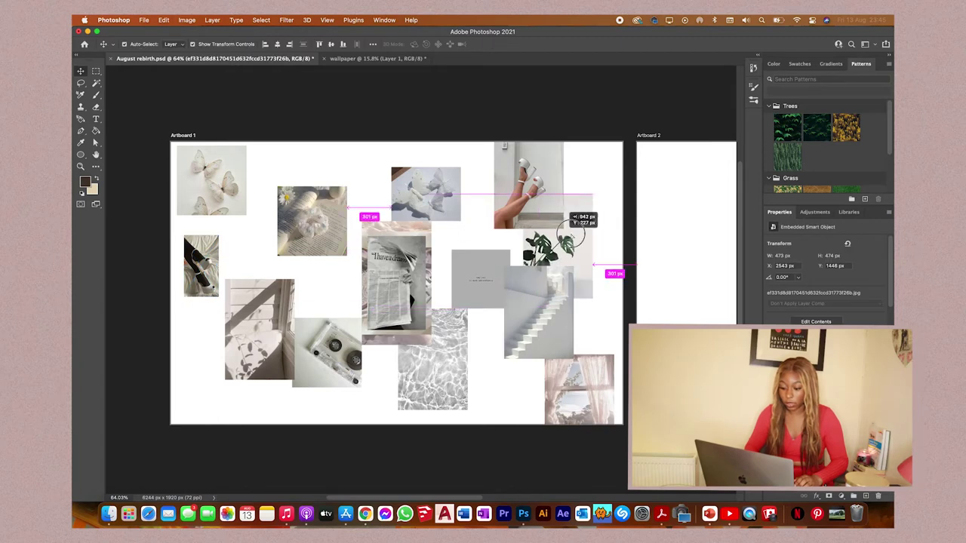
{"action": "left_click_drag", "start_coordinate": [563, 233], "coordinate": [599, 205]}
{"action": "left_click_drag", "start_coordinate": [404, 240], "coordinate": [283, 172]}
{"action": "left_click_drag", "start_coordinate": [274, 193], "coordinate": [275, 193]}
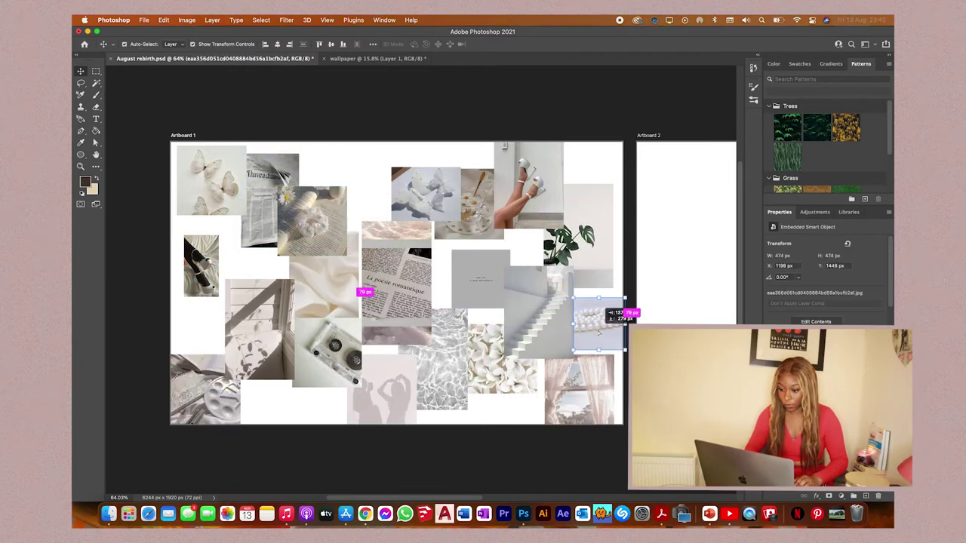
{"action": "left_click_drag", "start_coordinate": [599, 335], "coordinate": [599, 335]}
{"action": "left_click_drag", "start_coordinate": [420, 278], "coordinate": [258, 265]}
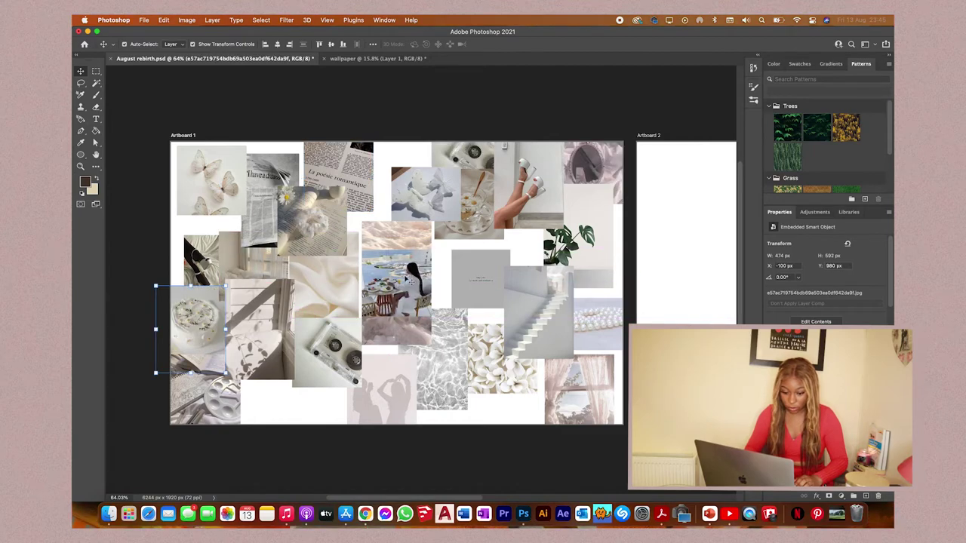
Step: Place the remaining folder pictures, including the terrace breakfast, seashell and balcony brunch photos, over gaps in the collage
{"action": "left_click_drag", "start_coordinate": [407, 278], "coordinate": [274, 389]}
{"action": "left_click_drag", "start_coordinate": [421, 258], "coordinate": [458, 258]}
{"action": "left_click_drag", "start_coordinate": [760, 230], "coordinate": [333, 359]}
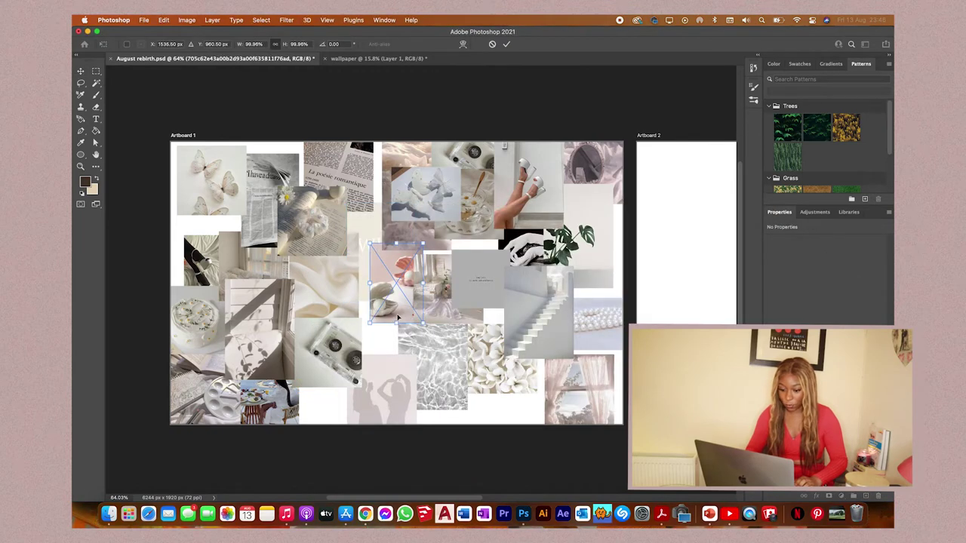
{"action": "left_click_drag", "start_coordinate": [393, 287], "coordinate": [527, 391]}
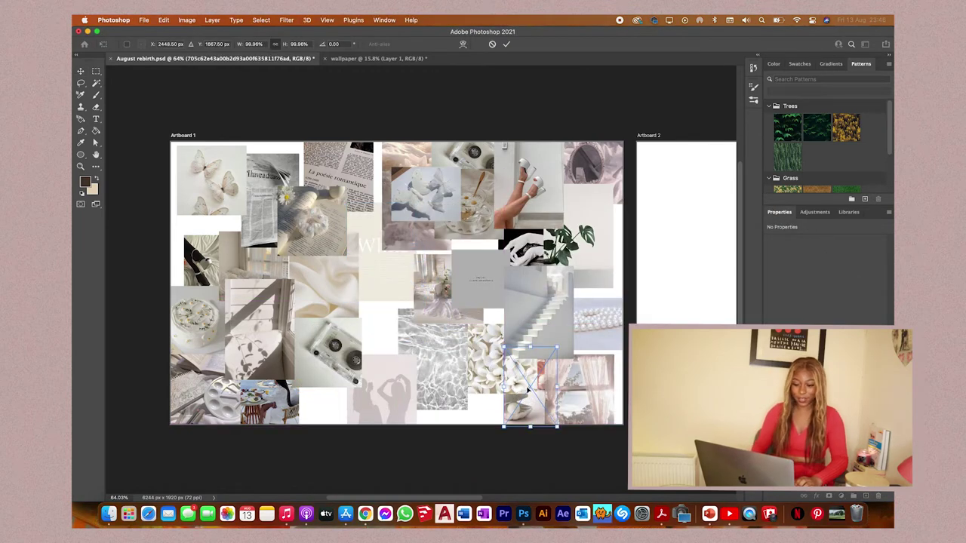
{"action": "key", "text": "Return"}
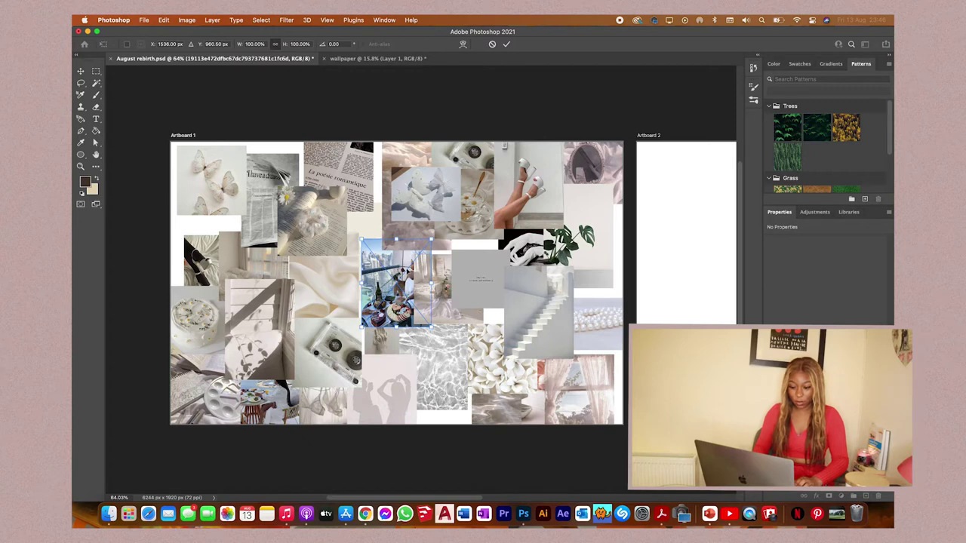
{"action": "left_click_drag", "start_coordinate": [407, 269], "coordinate": [207, 242]}
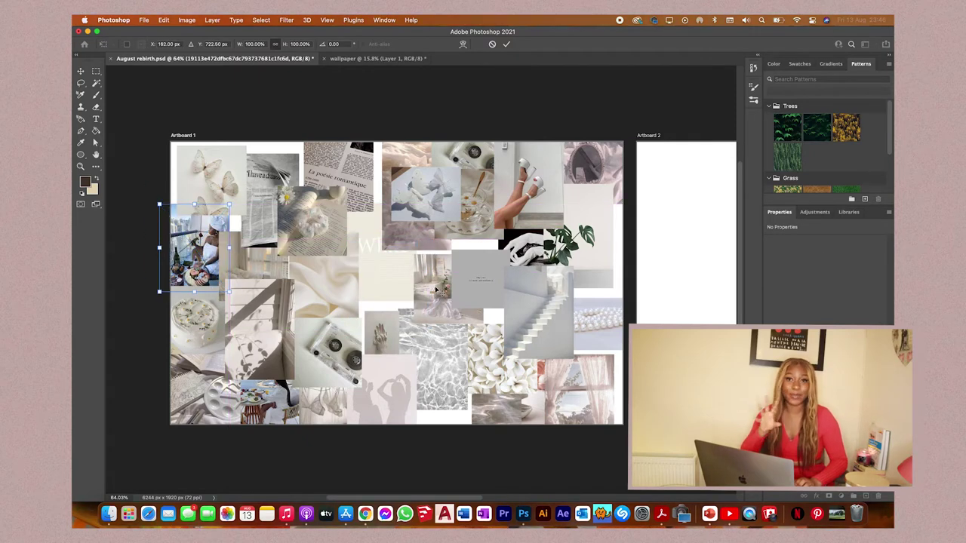
{"action": "key", "text": "Return"}
Step: Rename Artboard 1 as Collage and Artboard 2 as Calendar
{"action": "left_click", "coordinate": [352, 277]}
{"action": "left_click", "coordinate": [388, 290]}
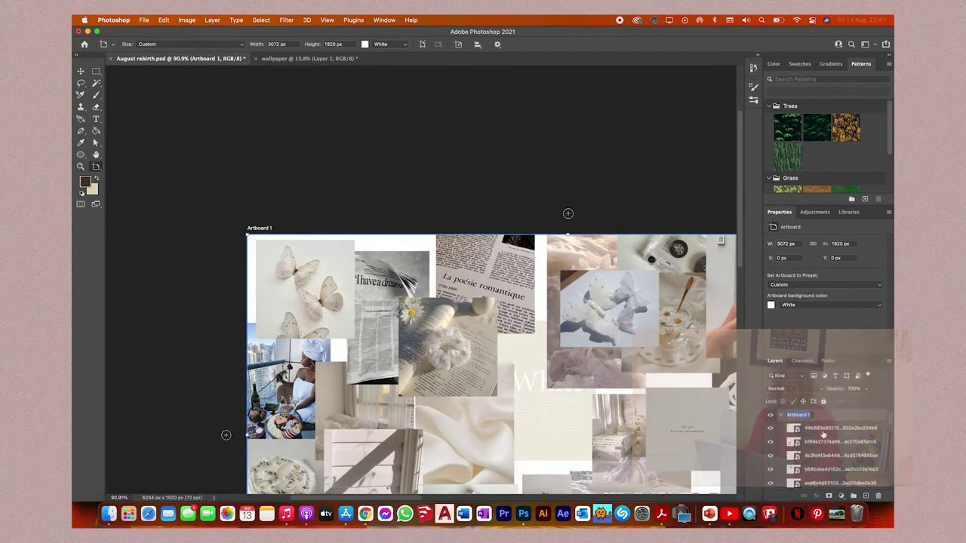
{"action": "type", "text": "Colla"}
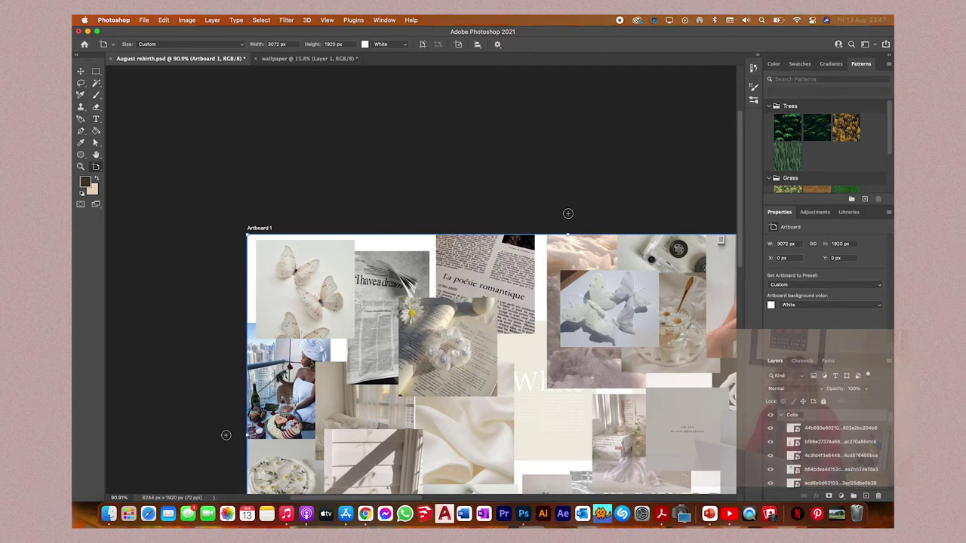
{"action": "type", "text": "ge"}
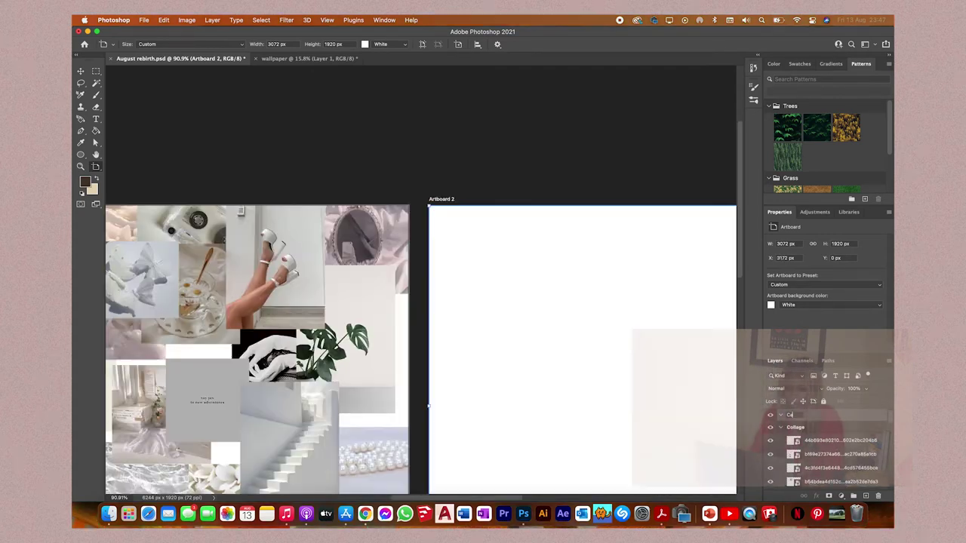
{"action": "type", "text": "Calenda"}
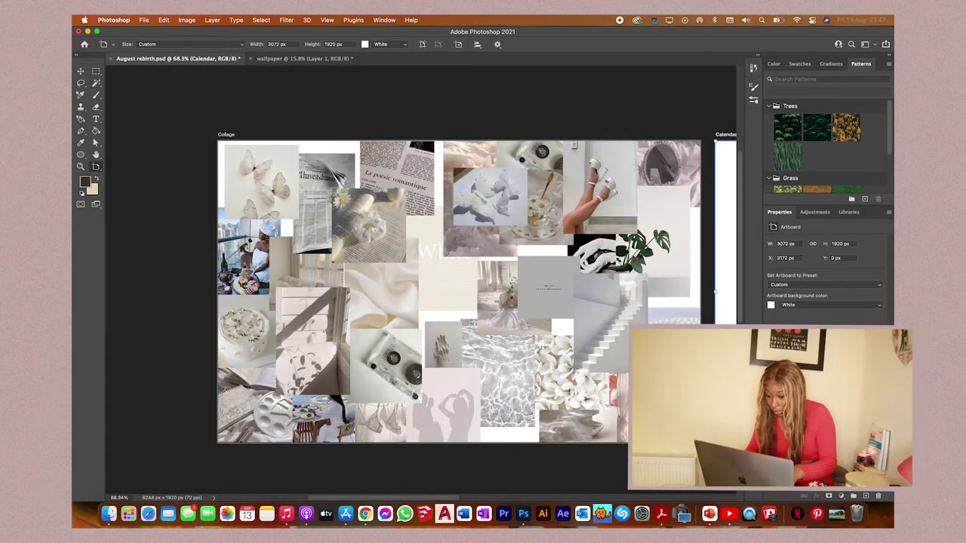
Step: Examine individual pictures on the Collage artboard, checking how they overlap and where white gaps remain
{"action": "key", "text": "v"}
{"action": "left_click", "coordinate": [548, 288]}
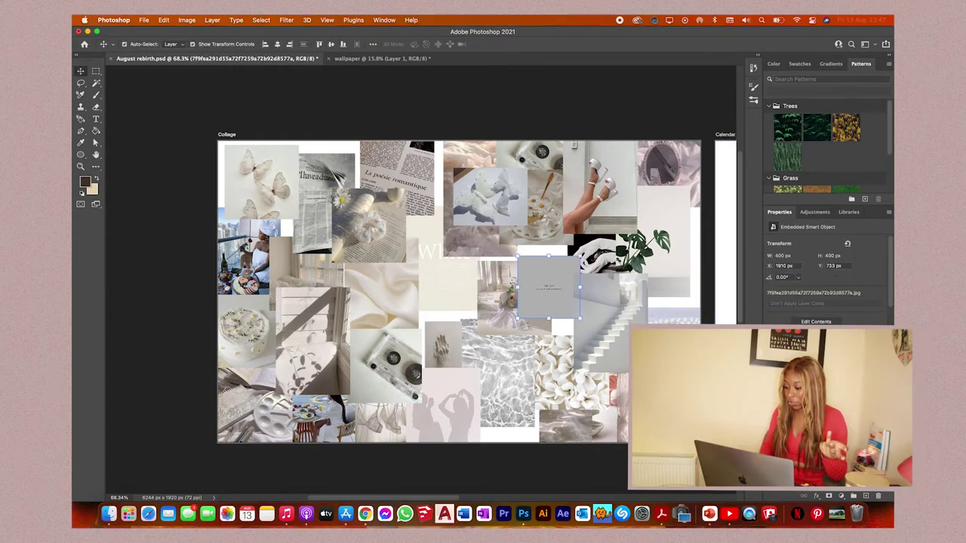
{"action": "left_click", "coordinate": [609, 322]}
{"action": "left_click", "coordinate": [369, 227]}
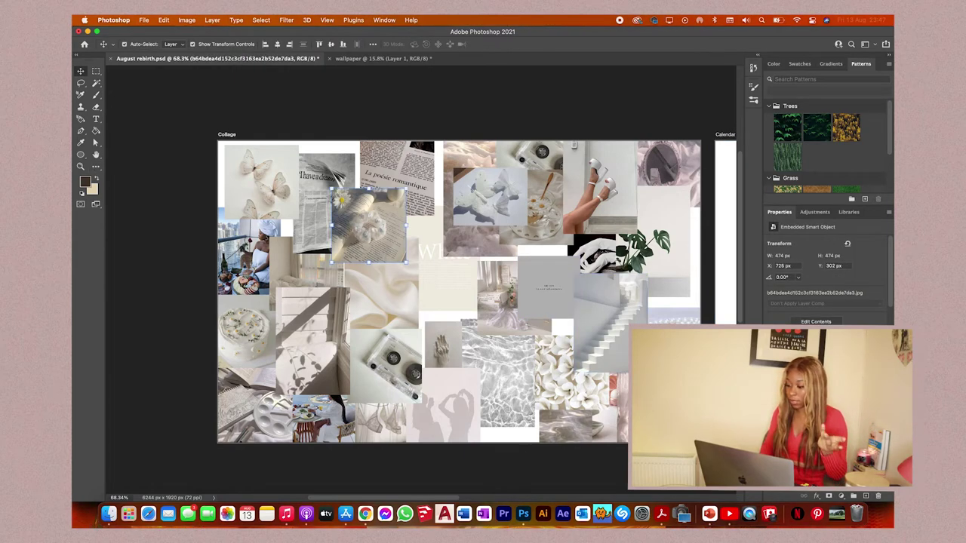
{"action": "scroll", "coordinate": [420, 280], "scroll_direction": "up", "scroll_amount": 3}
{"action": "scroll", "coordinate": [353, 272], "scroll_direction": "down", "scroll_amount": 1}
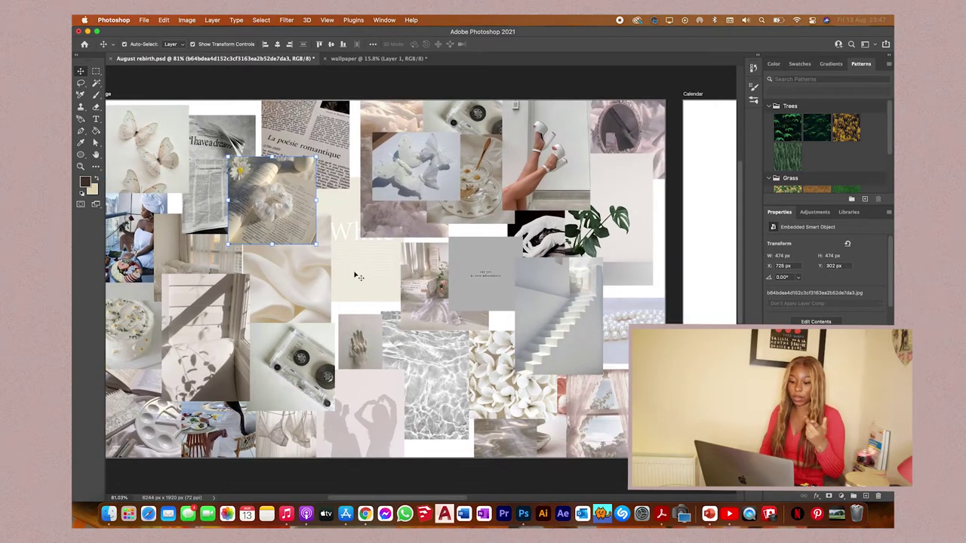
{"action": "scroll", "coordinate": [356, 276], "scroll_direction": "left", "scroll_amount": 3}
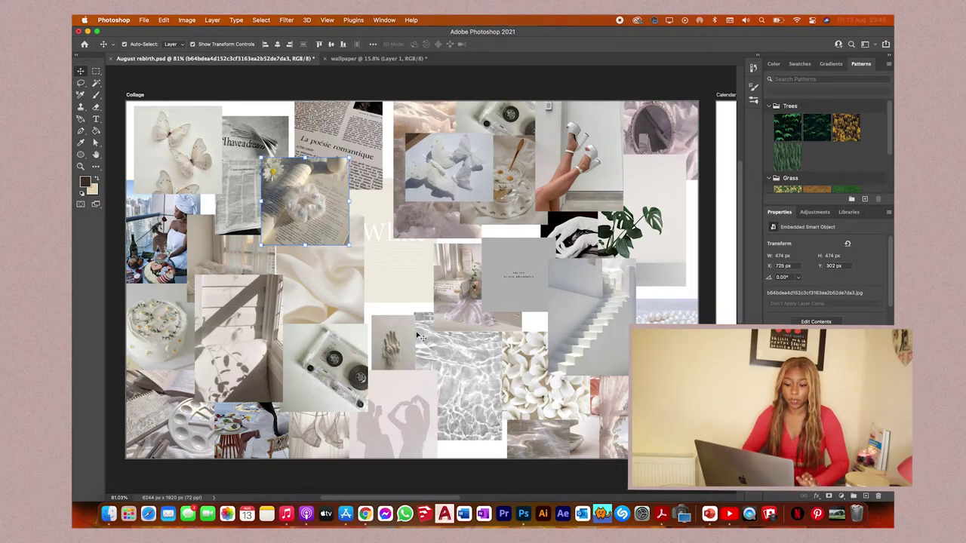
Step: Fit the butterflies picture into the artboard's upper-left corner and set the balcony picture flush against the edge beneath it
{"action": "scroll", "coordinate": [336, 321], "scroll_direction": "left", "scroll_amount": 3}
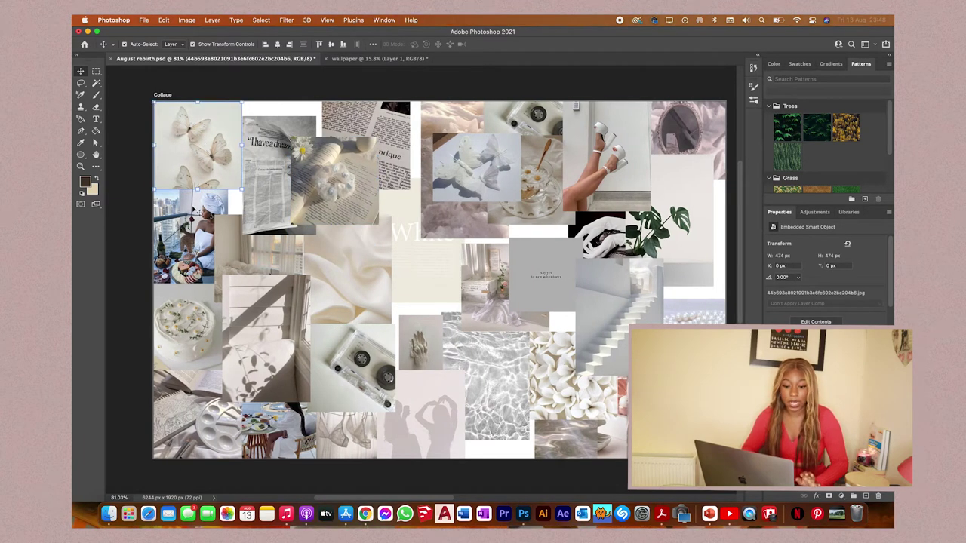
{"action": "mouse_move", "coordinate": [198, 238]}
{"action": "left_mouse_down"}
{"action": "mouse_move", "coordinate": [218, 237]}
{"action": "mouse_move", "coordinate": [200, 243]}
{"action": "left_mouse_up"}
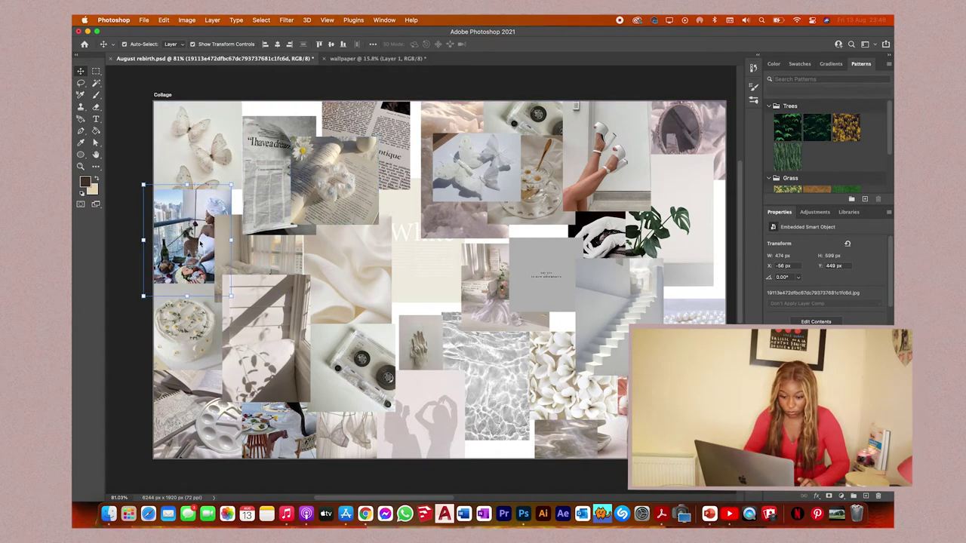
{"action": "left_click_drag", "start_coordinate": [201, 243], "coordinate": [211, 246]}
{"action": "key", "text": "super+z"}
{"action": "key", "text": "super+z"}
{"action": "key", "text": "super+z"}
{"action": "key", "text": "super+z"}
{"action": "key", "text": "super+z"}
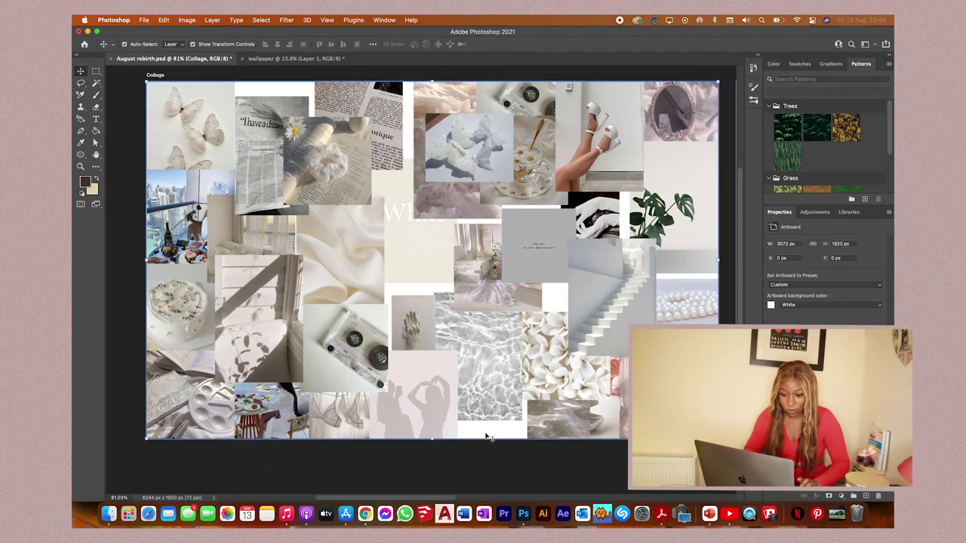
Step: Move the scrunchie book picture up beside the butterflies and shift the balcony picture inward, away from the artboard's edge
{"action": "left_click_drag", "start_coordinate": [299, 150], "coordinate": [273, 143]}
{"action": "left_click", "coordinate": [215, 190]}
{"action": "left_click_drag", "start_coordinate": [234, 224], "coordinate": [329, 211]}
{"action": "key", "text": "Return"}
Step: Stack the black heels picture and the cake picture beneath the butterflies along the artboard's left edge
{"action": "left_click_drag", "start_coordinate": [192, 217], "coordinate": [177, 186]}
{"action": "left_click", "coordinate": [178, 164]}
{"action": "left_click_drag", "start_coordinate": [177, 185], "coordinate": [176, 187]}
{"action": "left_click_drag", "start_coordinate": [176, 290], "coordinate": [179, 264]}
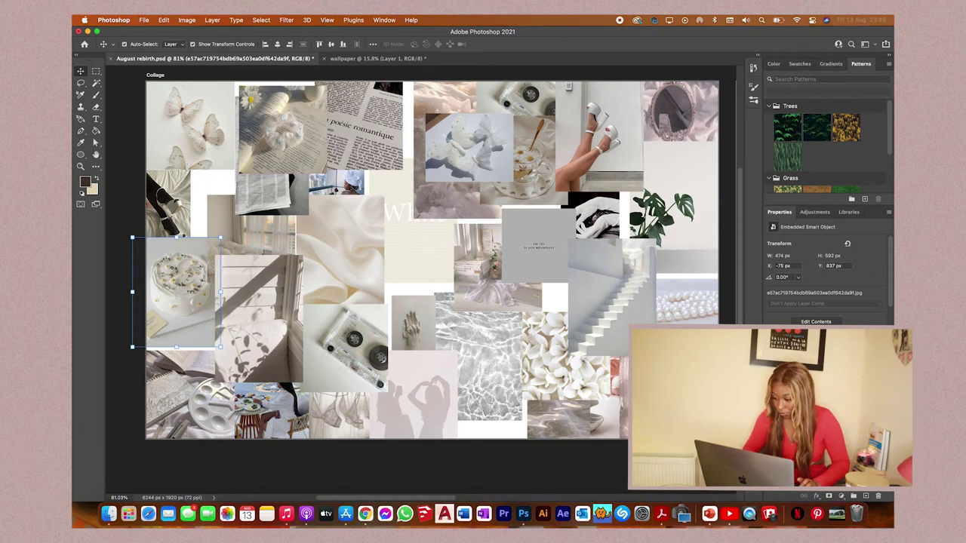
Step: Reorder the layers so the cake picture sits directly below the black heels picture
{"action": "left_click_drag", "start_coordinate": [867, 430], "coordinate": [858, 483]}
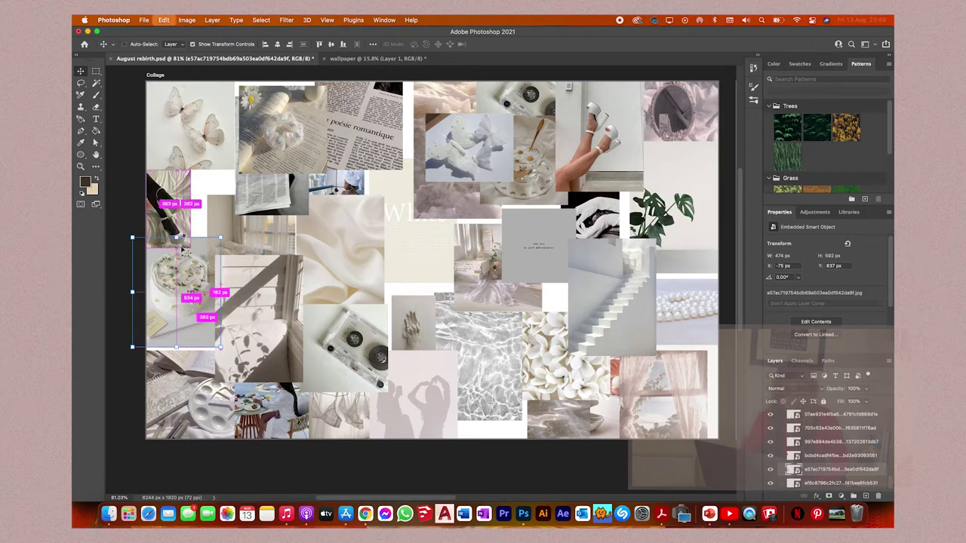
{"action": "key", "text": "super+bracketright"}
{"action": "key", "text": "super+bracketright"}
{"action": "key", "text": "super+bracketright"}
{"action": "left_click_drag", "start_coordinate": [873, 430], "coordinate": [858, 483]}
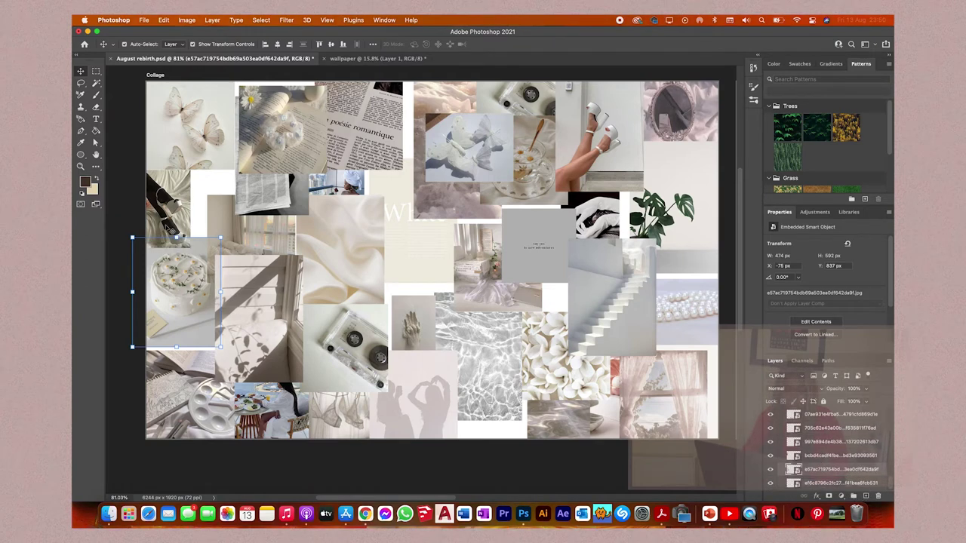
Step: Shrink the window-shadow picture and reposition it between the open book and cassette pictures
{"action": "left_click_drag", "start_coordinate": [304, 275], "coordinate": [293, 292]}
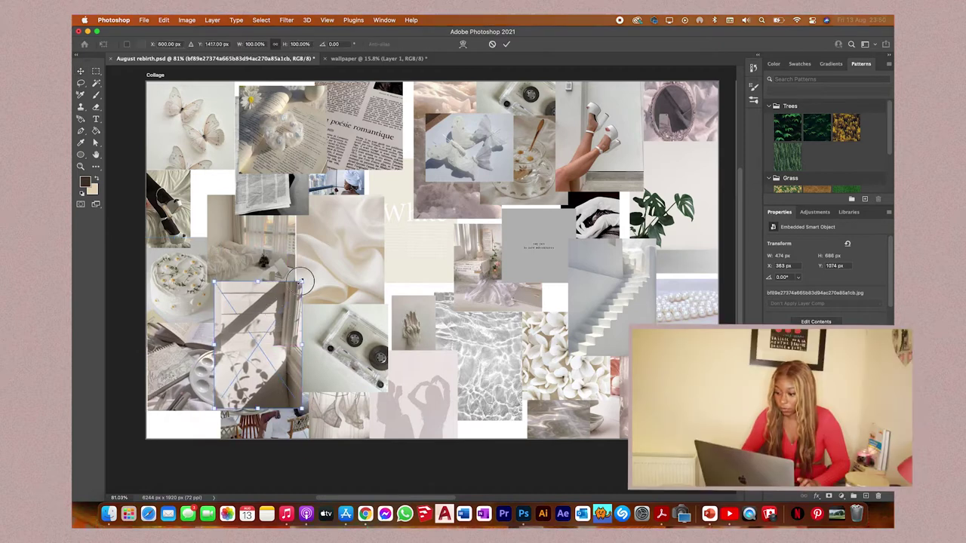
{"action": "left_click_drag", "start_coordinate": [257, 312], "coordinate": [257, 304]}
{"action": "key", "text": "Return"}
Step: Move the curtained room picture beneath the scrunchie book, aligned with its lower edge, and scale it to about 94%
{"action": "left_click_drag", "start_coordinate": [245, 236], "coordinate": [234, 213]}
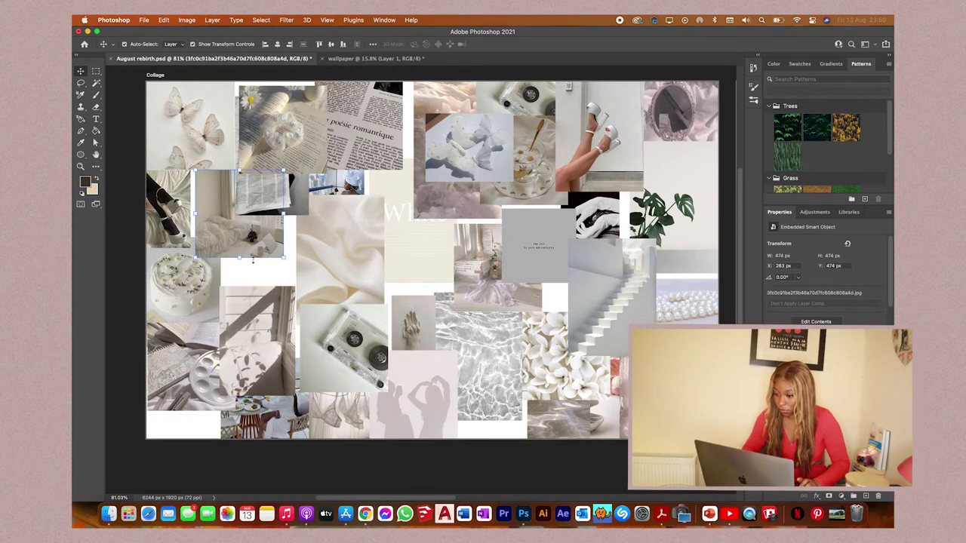
{"action": "left_click_drag", "start_coordinate": [240, 258], "coordinate": [239, 253]}
{"action": "left_click_drag", "start_coordinate": [243, 185], "coordinate": [243, 185]}
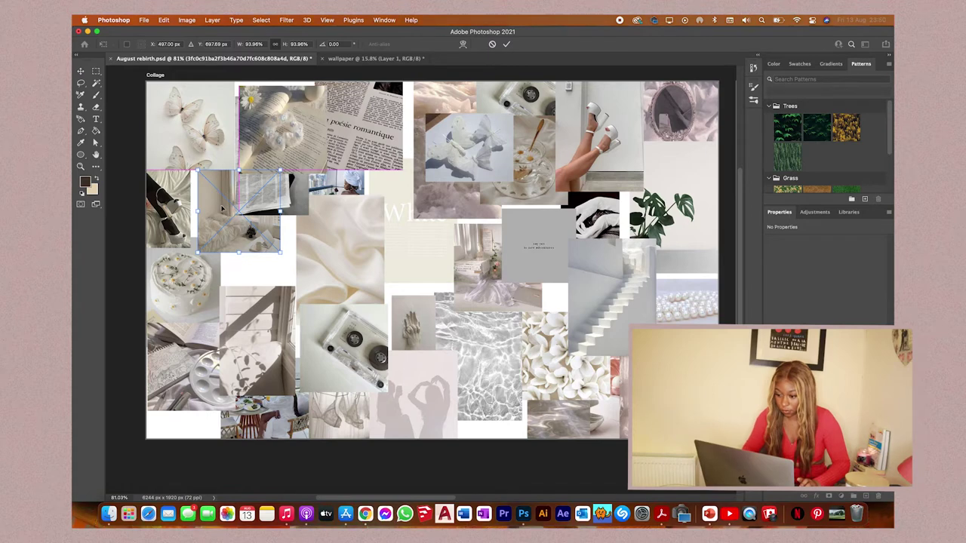
{"action": "key", "text": "Return"}
Step: Set the mirror and plant pictures flush with the artboard's right edge and bring the mirror picture in front
{"action": "left_click_drag", "start_coordinate": [678, 117], "coordinate": [675, 116]}
{"action": "mouse_move", "coordinate": [698, 180]}
{"action": "left_mouse_down"}
{"action": "mouse_move", "coordinate": [703, 159]}
{"action": "mouse_move", "coordinate": [702, 168]}
{"action": "left_mouse_up"}
{"action": "key", "text": "super+t"}
{"action": "key", "text": "Return"}
{"action": "left_click", "coordinate": [696, 107]}
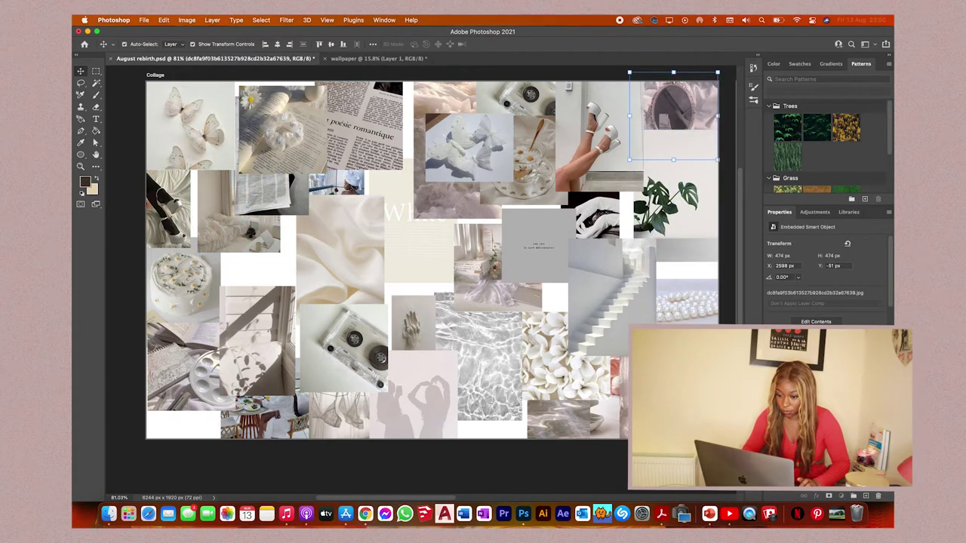
{"action": "key", "text": "super+]"}
Step: Shrink the white heels picture beside the mirror and place the terrace breakfast picture next to the balcony one
{"action": "left_click", "coordinate": [613, 141]}
{"action": "key", "text": "super+t"}
{"action": "left_click_drag", "start_coordinate": [556, 191], "coordinate": [587, 171]}
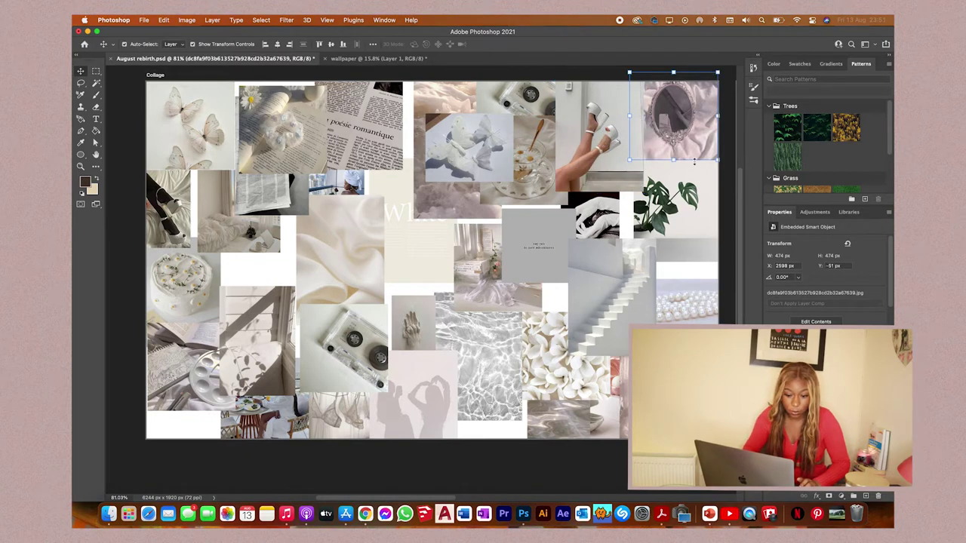
{"action": "left_click", "coordinate": [611, 142]}
{"action": "left_click_drag", "start_coordinate": [558, 191], "coordinate": [587, 169]}
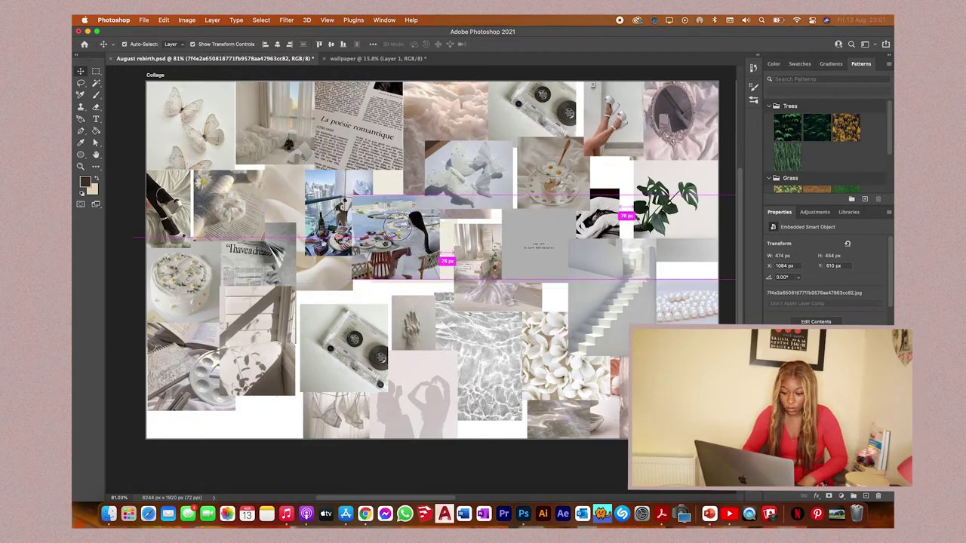
{"action": "left_click_drag", "start_coordinate": [422, 242], "coordinate": [349, 219]}
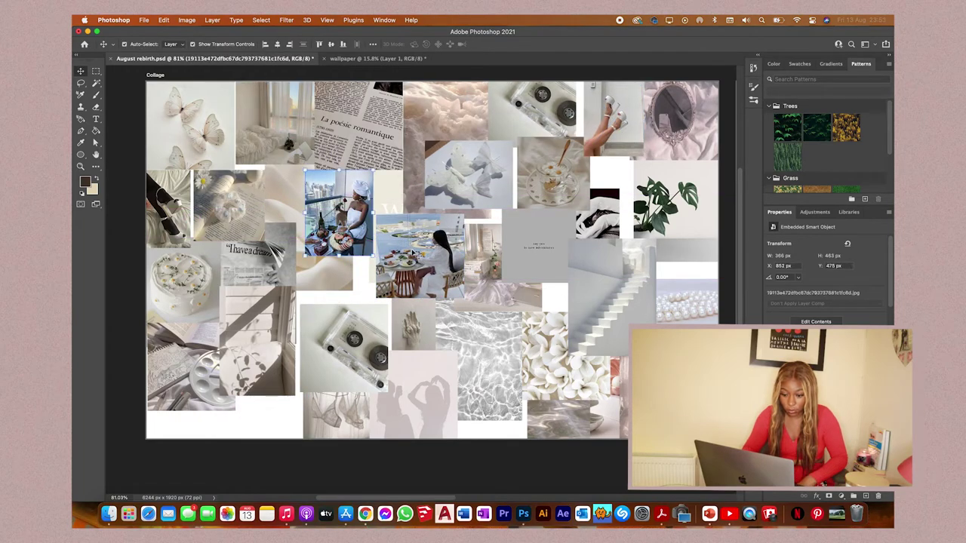
Step: Delete the balcony picture and move the terrace breakfast picture into its place below the newspaper picture
{"action": "key", "text": "Delete"}
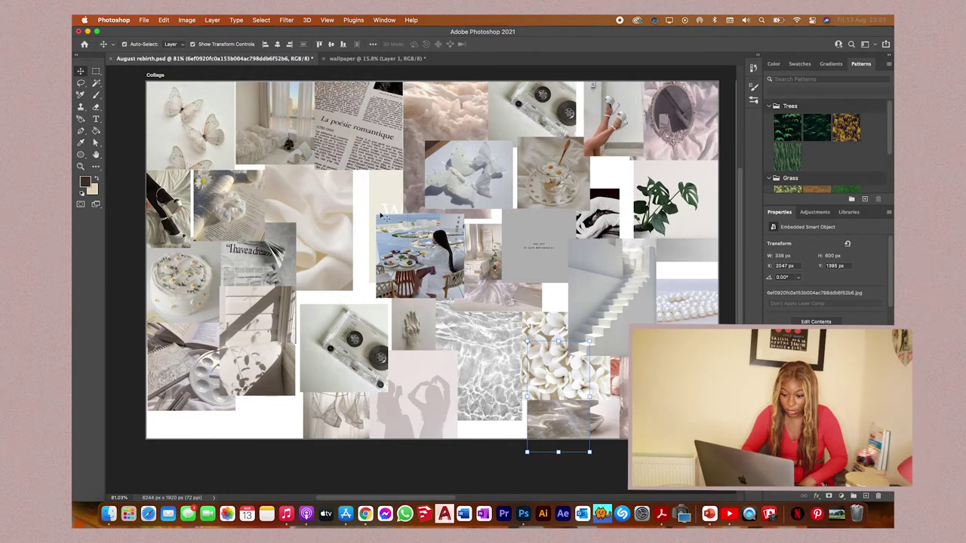
{"action": "left_click_drag", "start_coordinate": [420, 253], "coordinate": [340, 209]}
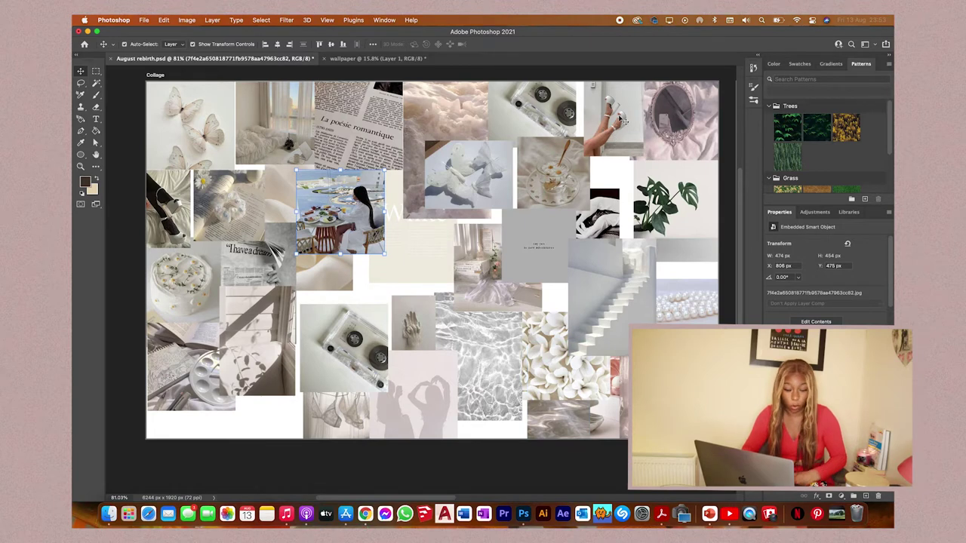
{"action": "key", "text": "super+z"}
Step: Delete the lower cassette picture and move the hanging lingerie picture up beside the window-shadow picture
{"action": "left_click", "coordinate": [332, 348]}
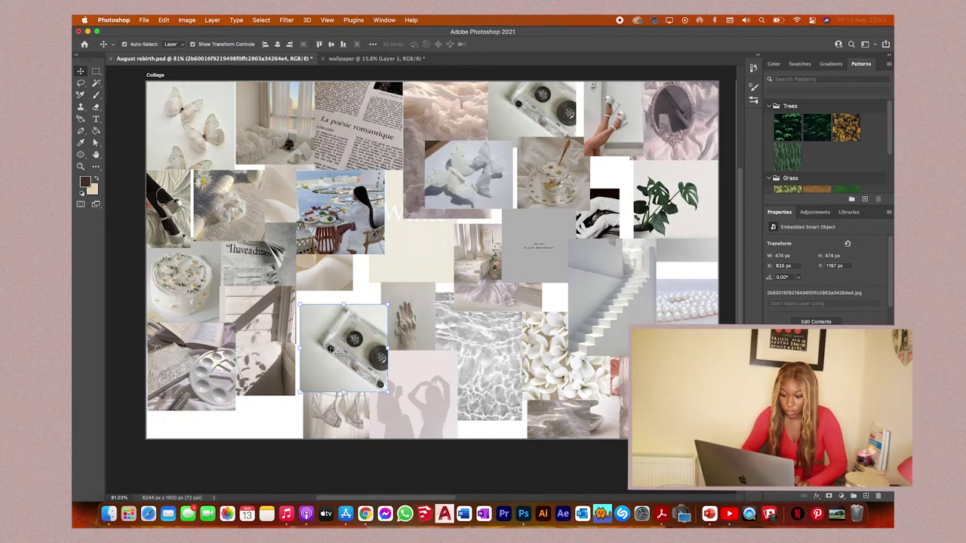
{"action": "key", "text": "Delete"}
{"action": "left_click", "coordinate": [342, 399]}
{"action": "left_click_drag", "start_coordinate": [340, 383], "coordinate": [330, 318]}
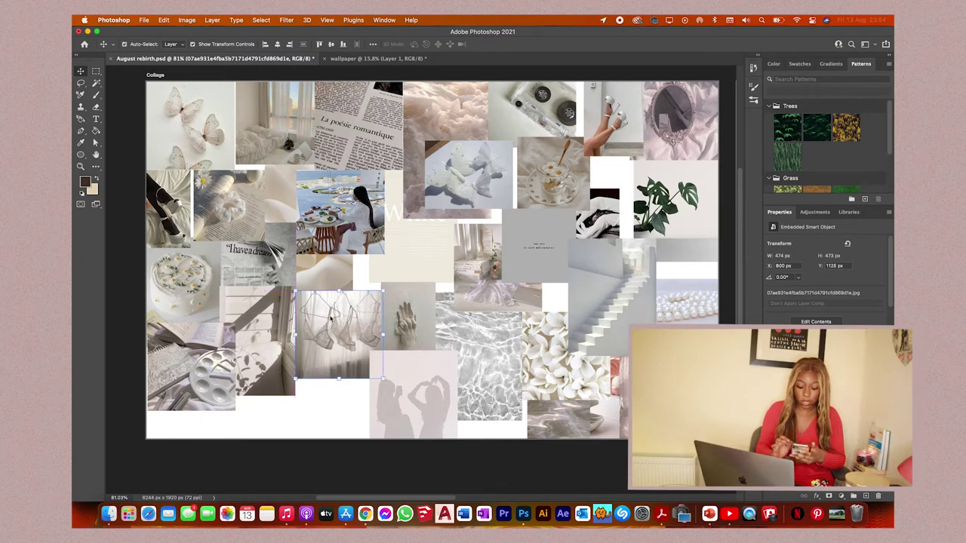
Step: Move the blue butterfly picture to the artboard's lower edge beside the silhouettes, and the water reflection picture to the lower-left corner
{"action": "left_click", "coordinate": [420, 388]}
{"action": "left_click_drag", "start_coordinate": [475, 179], "coordinate": [344, 408]}
{"action": "left_click", "coordinate": [437, 398]}
{"action": "left_click", "coordinate": [490, 370]}
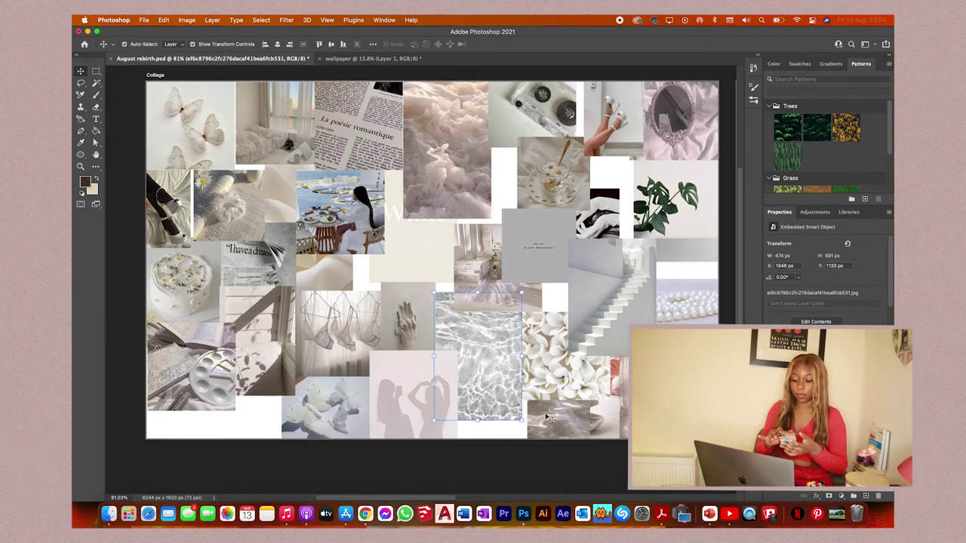
{"action": "left_click_drag", "start_coordinate": [558, 428], "coordinate": [257, 443]}
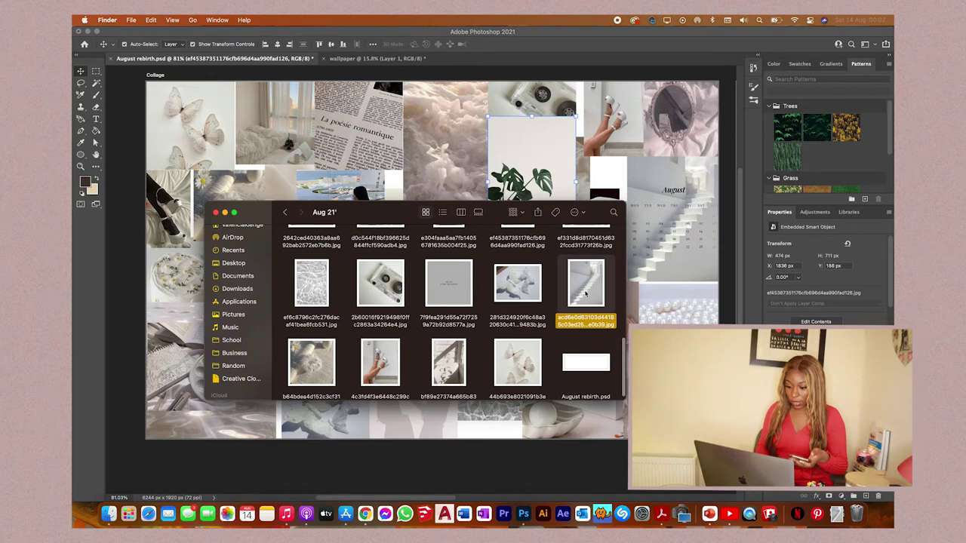
Step: Share the plain staircase picture from the Aug 21' folder through AirDrop
{"action": "right_click", "coordinate": [585, 293]}
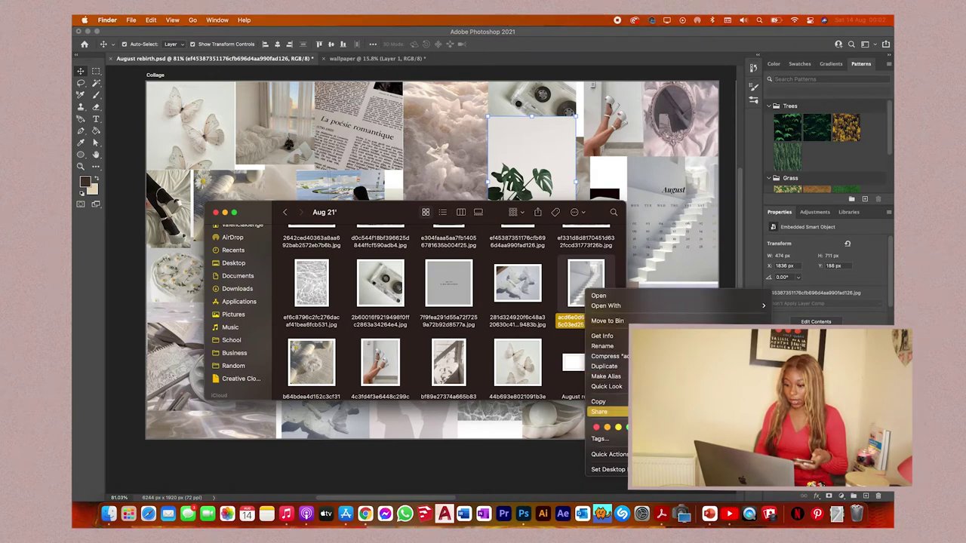
{"action": "left_click", "coordinate": [797, 431]}
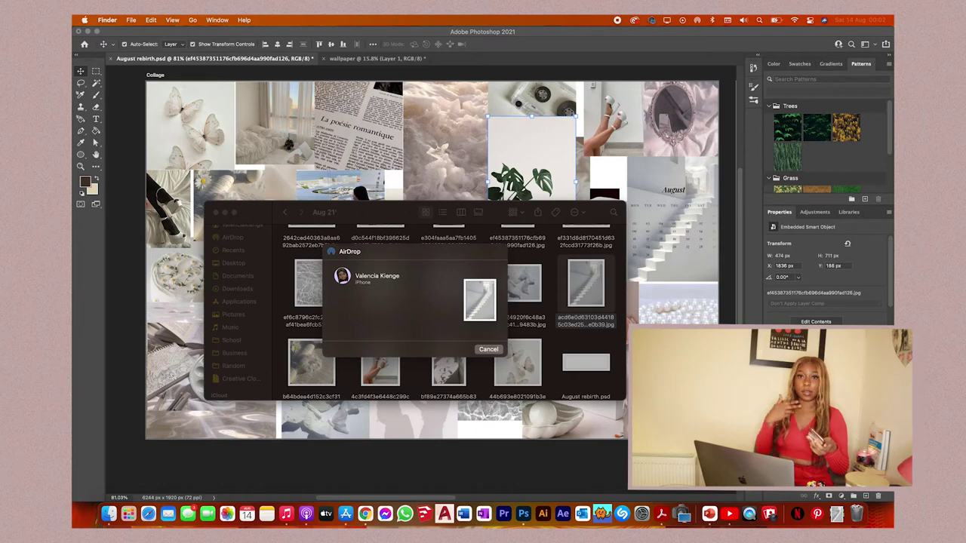
{"action": "left_click", "coordinate": [487, 350]}
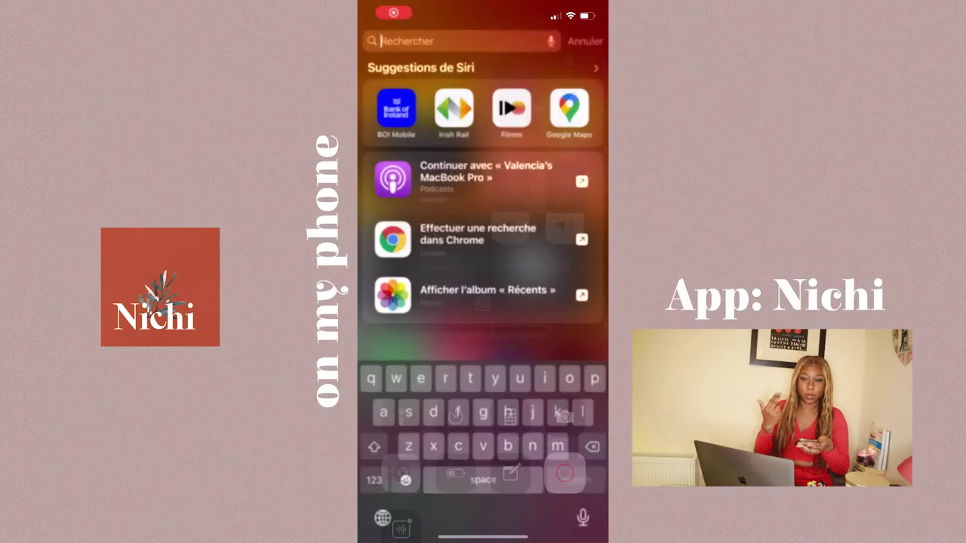
Step: Search the phone for nichi, open the Nichi app and browse its templates
{"action": "type", "text": "nichi"}
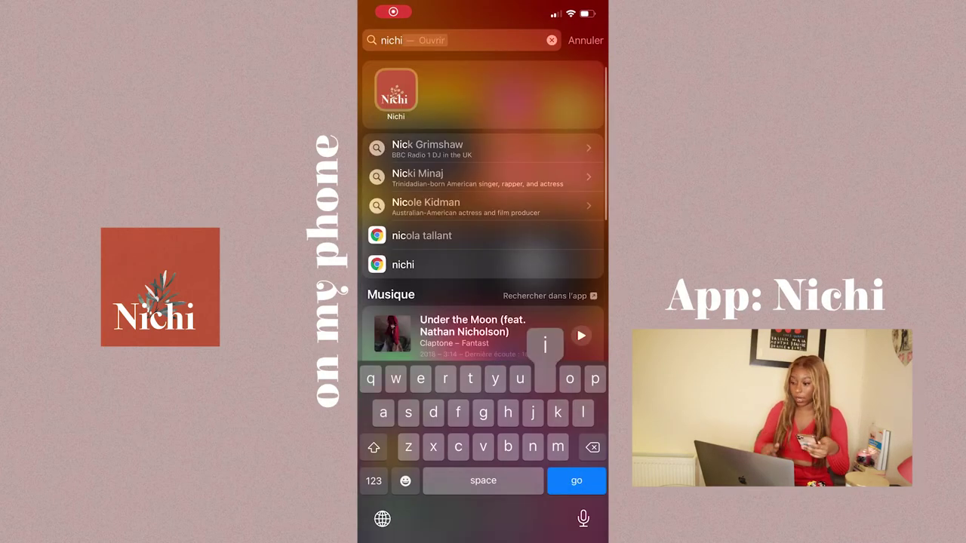
{"action": "left_click", "coordinate": [396, 90]}
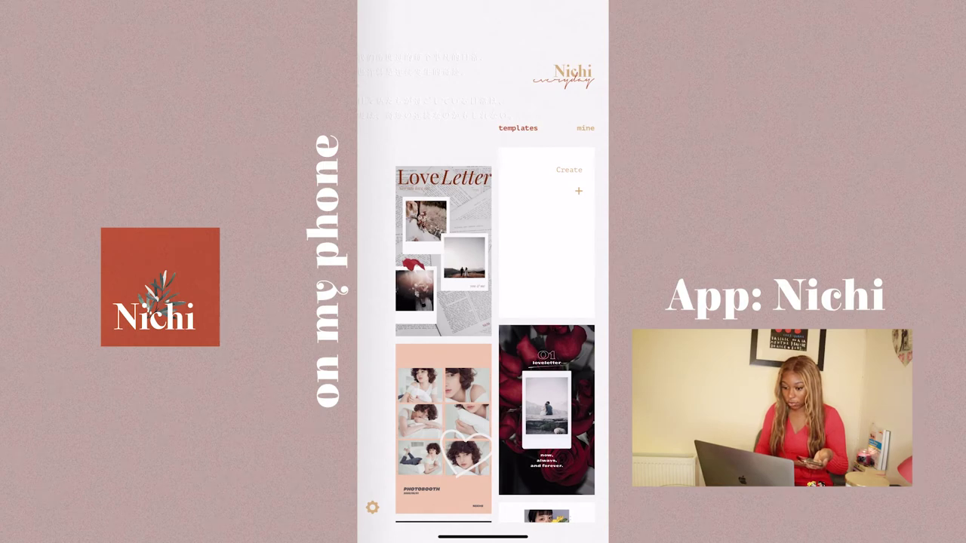
{"action": "scroll", "coordinate": [495, 301], "scroll_direction": "down", "scroll_amount": 1}
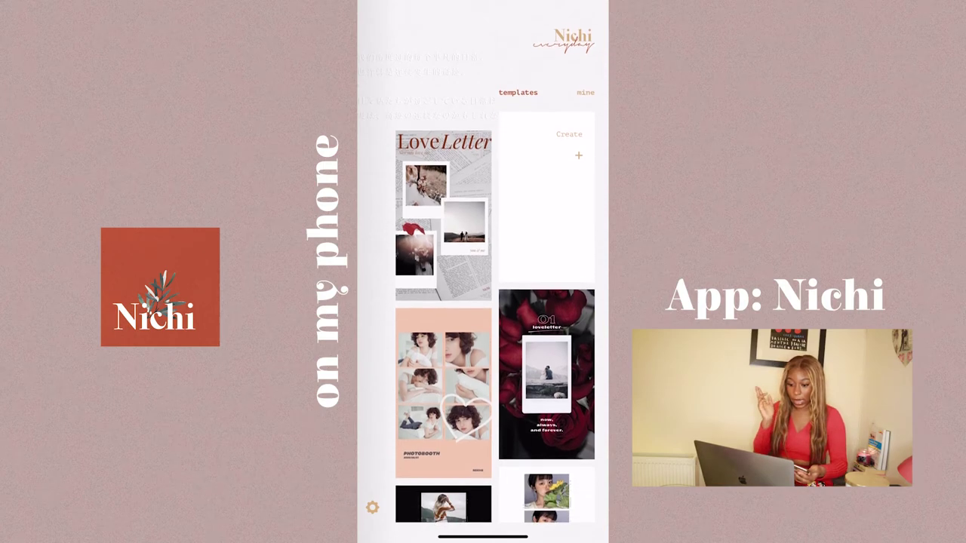
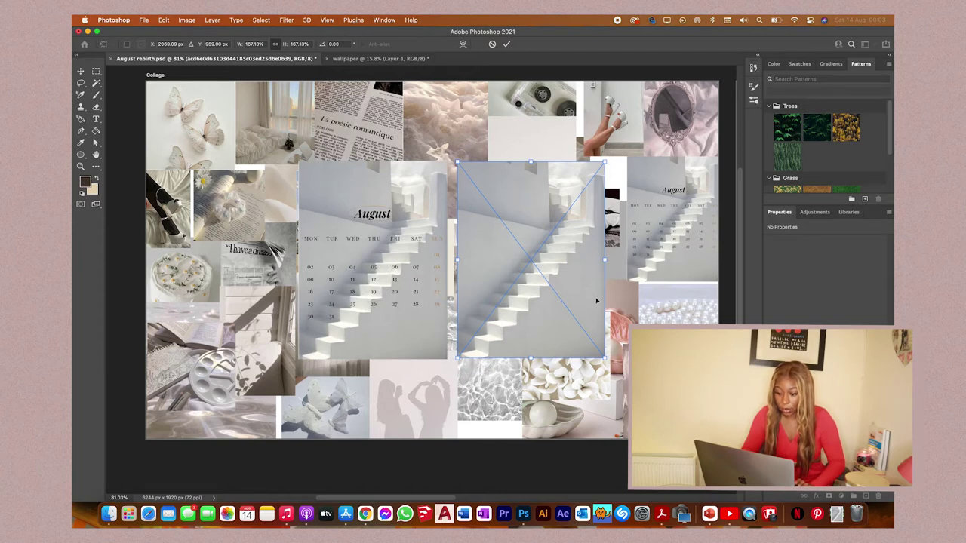
Step: Cancel placing the plain staircase picture and delete the large August calendar copy in the middle of the collage
{"action": "left_click", "coordinate": [537, 233]}
{"action": "key", "text": "Escape"}
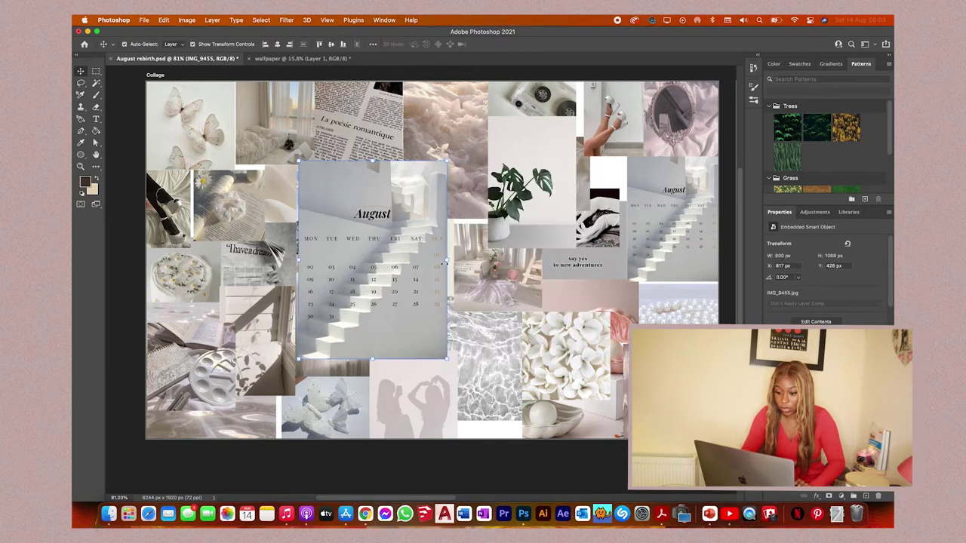
{"action": "key", "text": "BackSpace"}
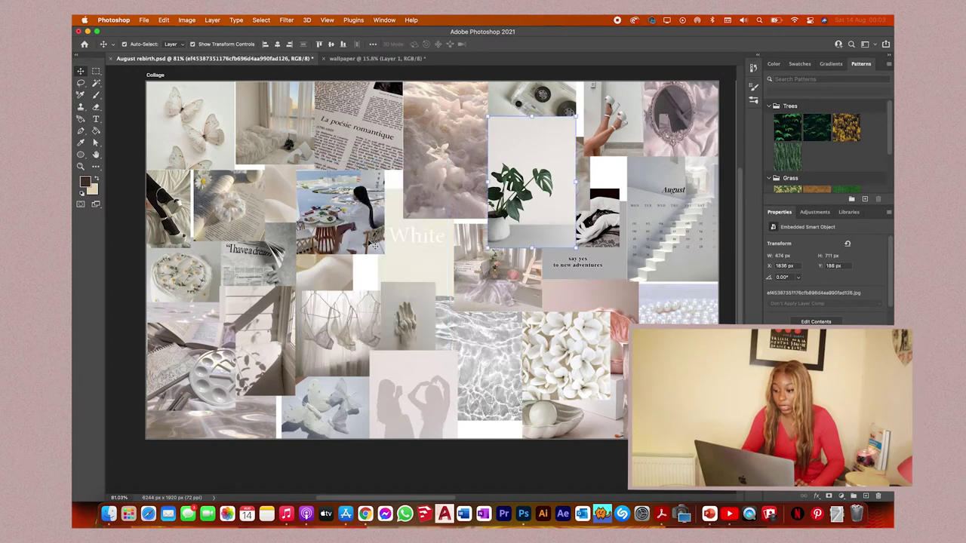
Step: Move the black-and-white hands picture up beside the August calendar, aligned with its upper edge at Y 402 px
{"action": "left_click", "coordinate": [651, 200]}
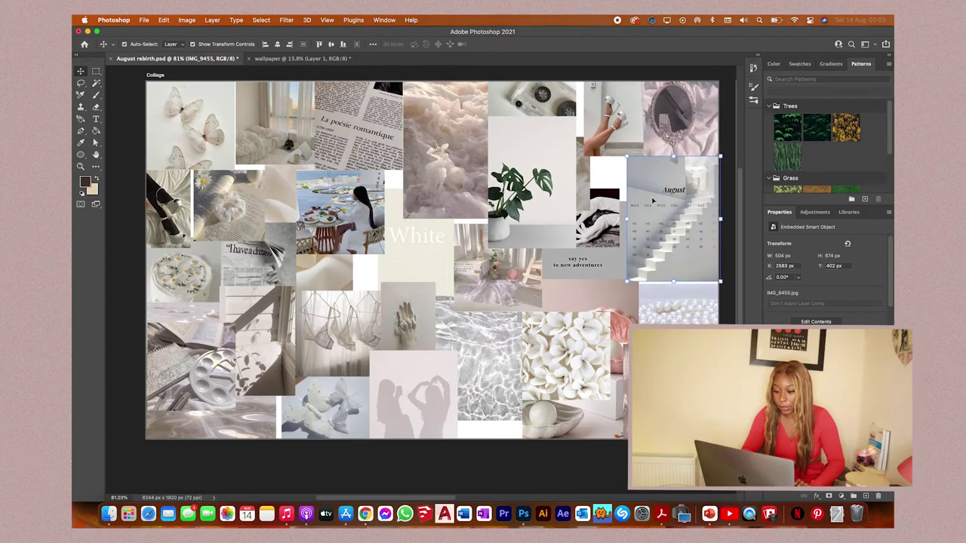
{"action": "left_click", "coordinate": [607, 235]}
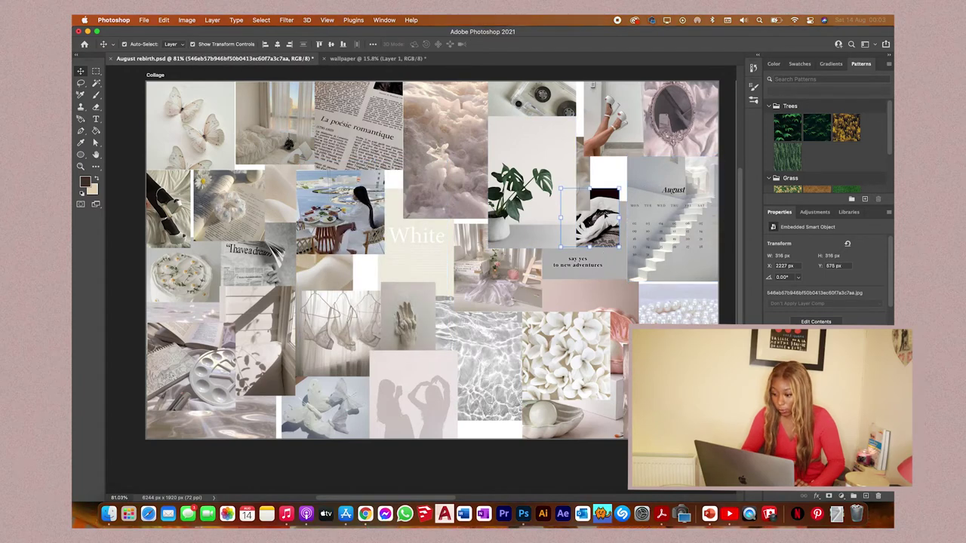
{"action": "left_click_drag", "start_coordinate": [606, 231], "coordinate": [606, 198]}
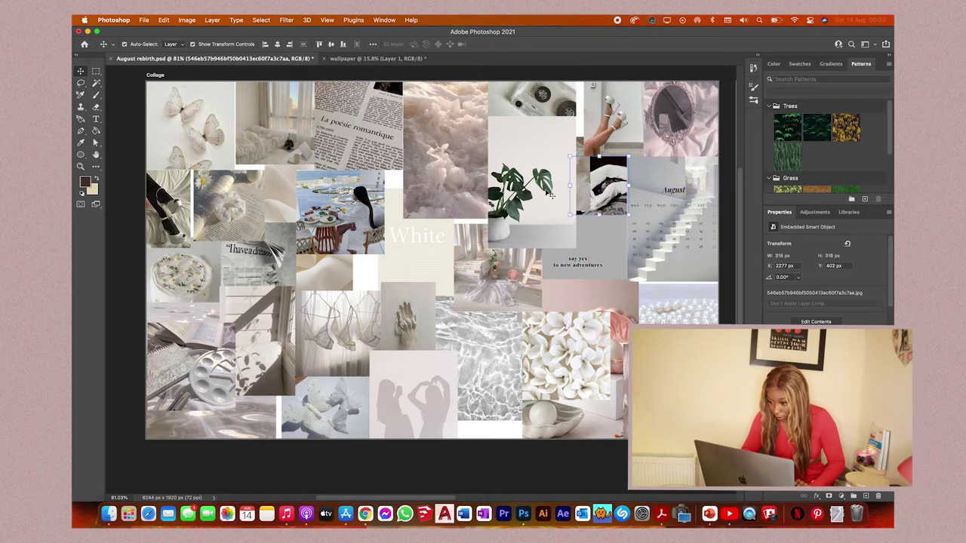
Step: Move the plant picture over the water picture and crop it by marquee-selecting the plant, inverting the selection and erasing the rest
{"action": "mouse_move", "coordinate": [545, 191]}
{"action": "left_mouse_down"}
{"action": "mouse_move", "coordinate": [546, 408]}
{"action": "mouse_move", "coordinate": [541, 178]}
{"action": "mouse_move", "coordinate": [535, 184]}
{"action": "left_mouse_up"}
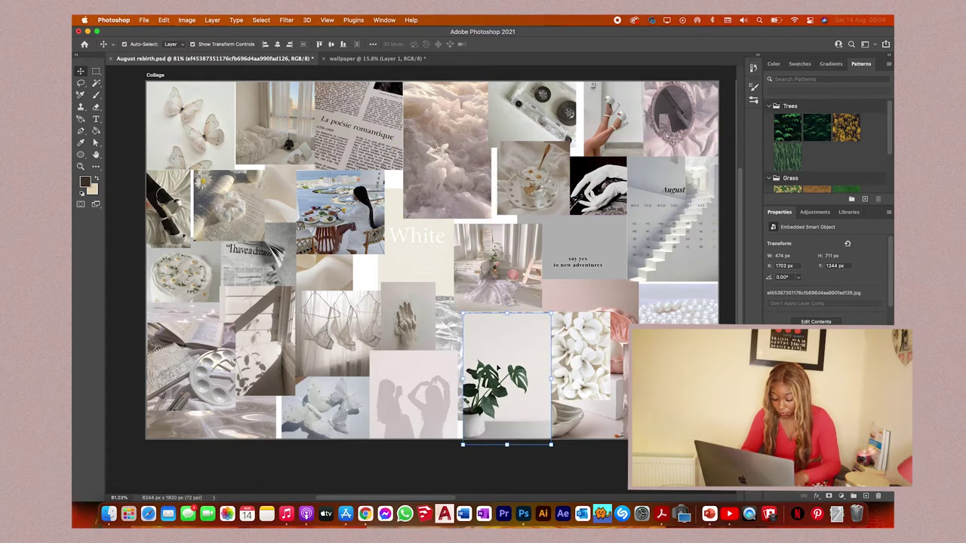
{"action": "mouse_move", "coordinate": [509, 350]}
{"action": "left_mouse_down"}
{"action": "mouse_move", "coordinate": [528, 313]}
{"action": "mouse_move", "coordinate": [285, 117]}
{"action": "mouse_move", "coordinate": [323, 314]}
{"action": "mouse_move", "coordinate": [354, 297]}
{"action": "mouse_move", "coordinate": [432, 284]}
{"action": "mouse_move", "coordinate": [486, 344]}
{"action": "mouse_move", "coordinate": [516, 332]}
{"action": "mouse_move", "coordinate": [464, 422]}
{"action": "mouse_move", "coordinate": [450, 427]}
{"action": "left_mouse_up"}
{"action": "key", "text": "m"}
{"action": "left_click", "coordinate": [261, 20]}
{"action": "left_click", "coordinate": [292, 56]}
{"action": "key", "text": "e"}
{"action": "key", "text": "Delete"}
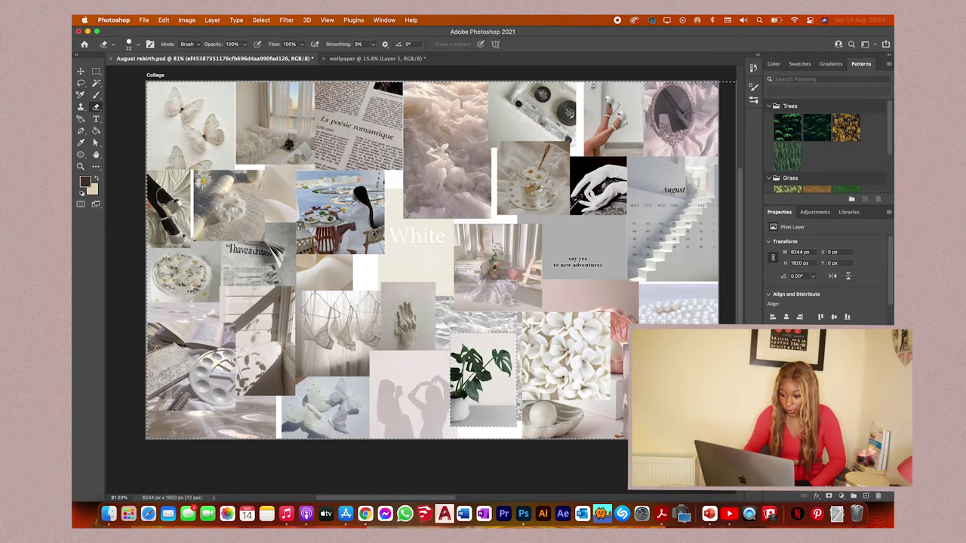
Step: Position the cropped plant picture at the artboard's lower edge, directly beside the silhouettes picture
{"action": "key", "text": "v"}
{"action": "left_click_drag", "start_coordinate": [484, 381], "coordinate": [484, 393]}
{"action": "left_click_drag", "start_coordinate": [485, 345], "coordinate": [485, 351]}
{"action": "key", "text": "Return"}
{"action": "left_click", "coordinate": [532, 353]}
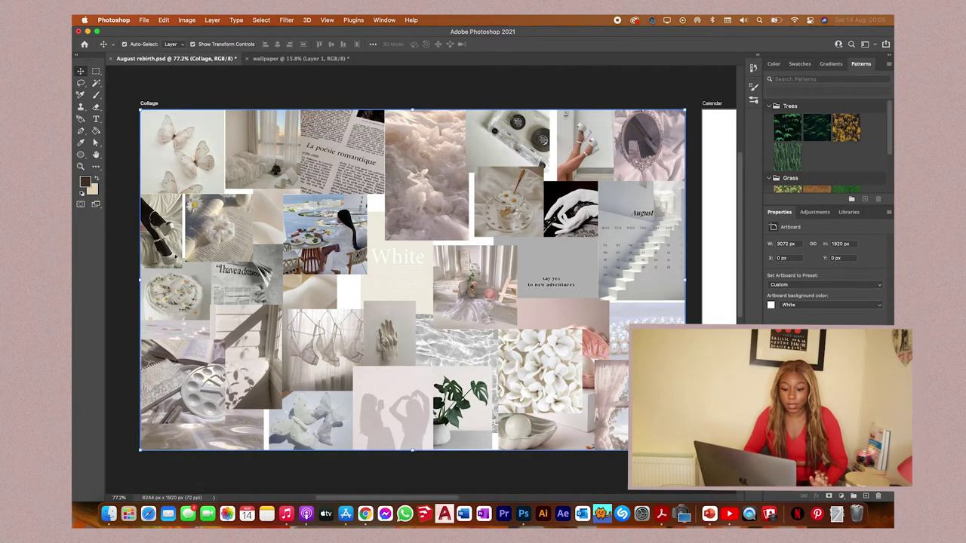
Step: Set the foreground colour to red #fd0006
{"action": "left_click", "coordinate": [86, 182]}
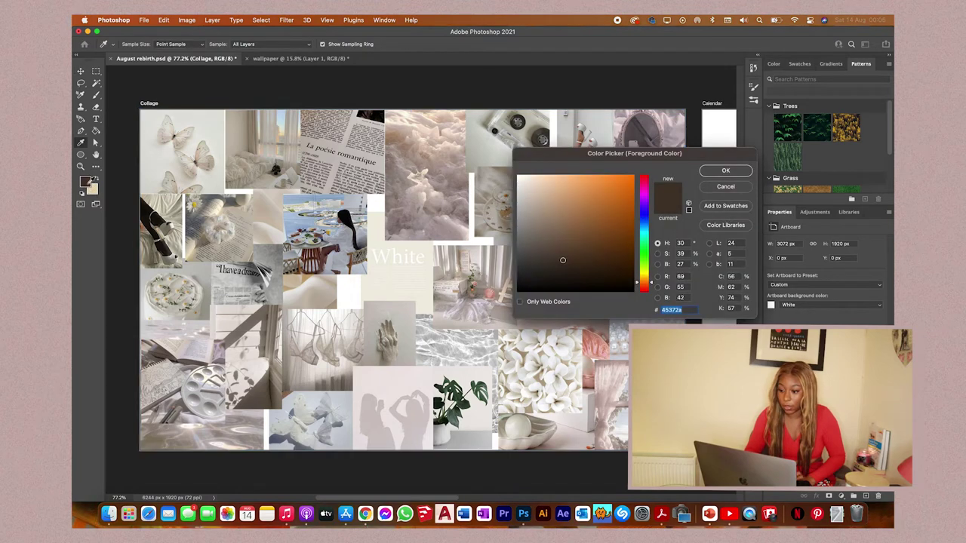
{"action": "left_click_drag", "start_coordinate": [644, 190], "coordinate": [644, 177]}
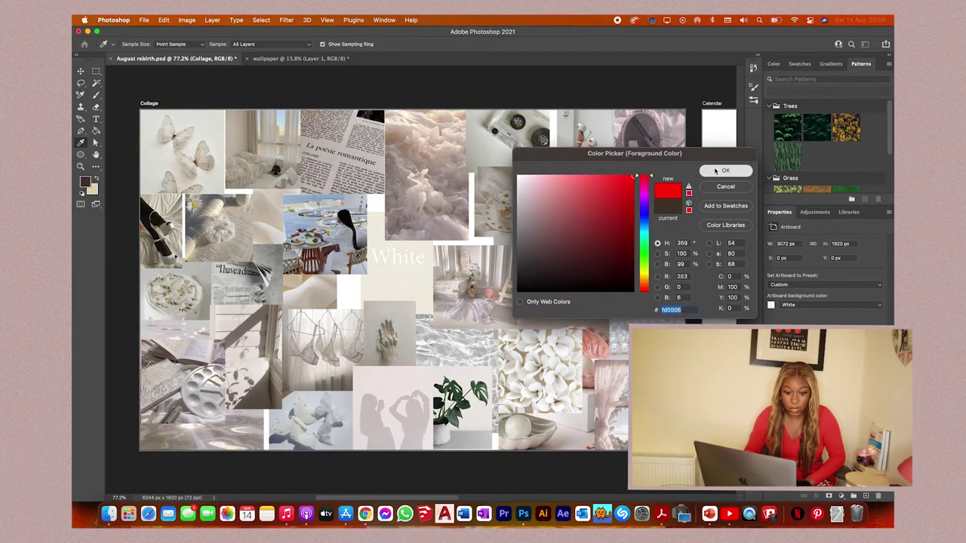
{"action": "left_click", "coordinate": [724, 171]}
{"action": "key", "text": "v"}
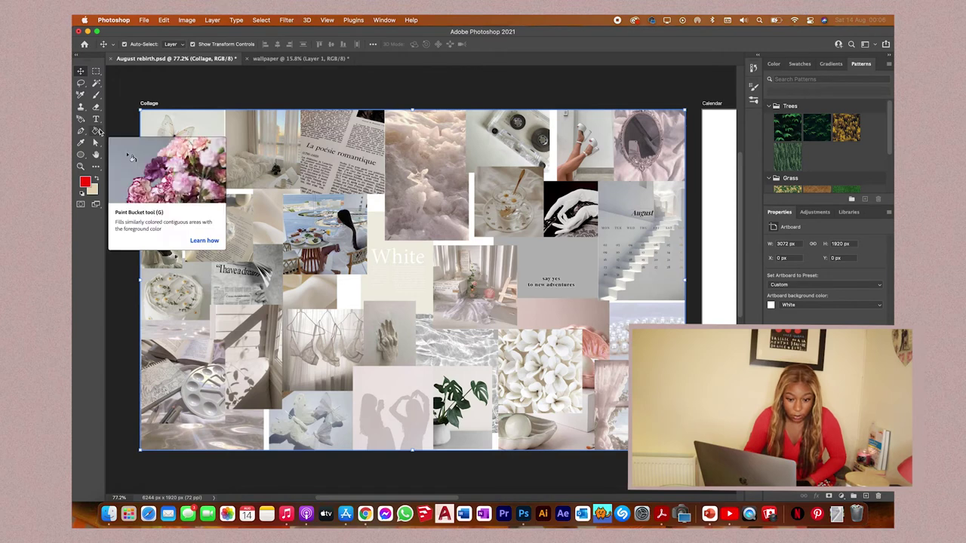
Step: Select the water ripple picture's layer for the Paint Bucket tool and rasterize its smart object
{"action": "left_click", "coordinate": [98, 131]}
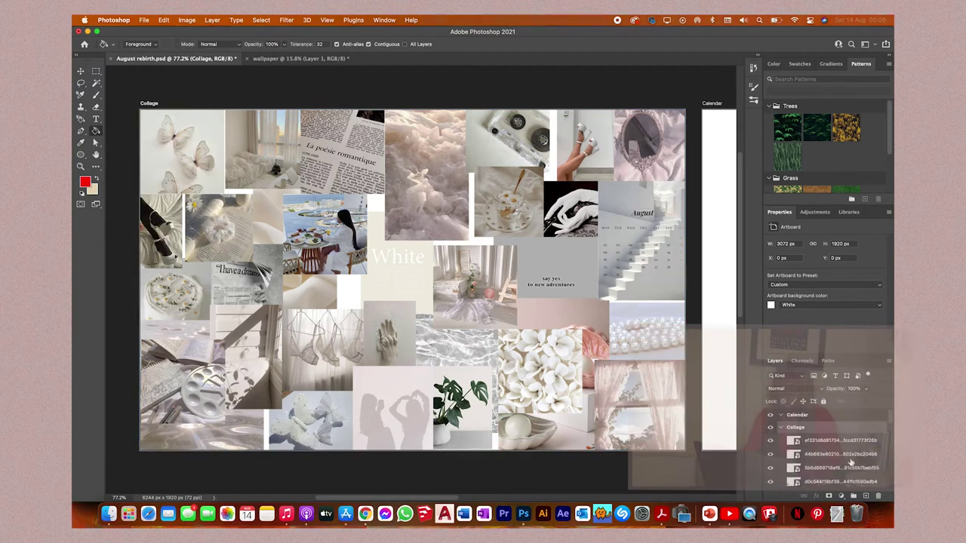
{"action": "scroll", "coordinate": [847, 452], "scroll_direction": "down", "scroll_amount": 3}
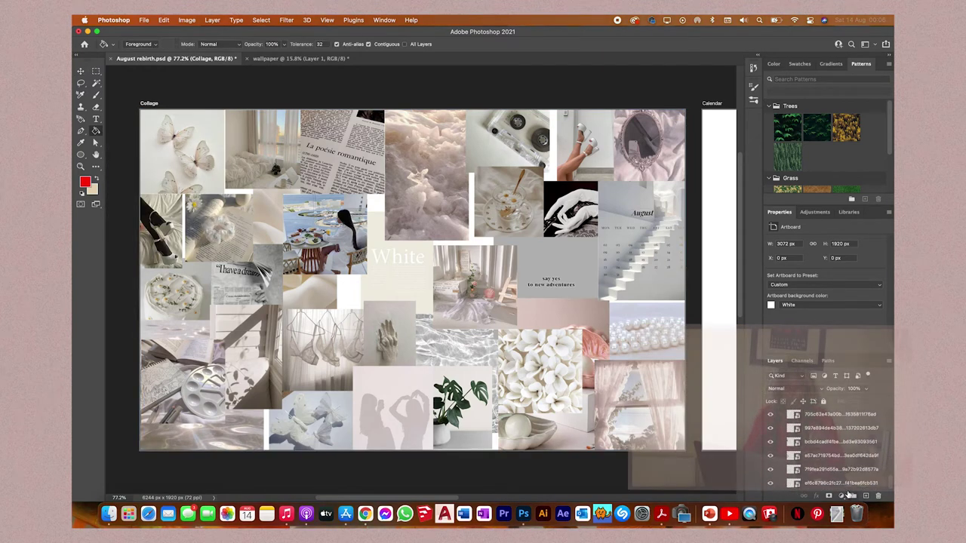
{"action": "left_click", "coordinate": [847, 484]}
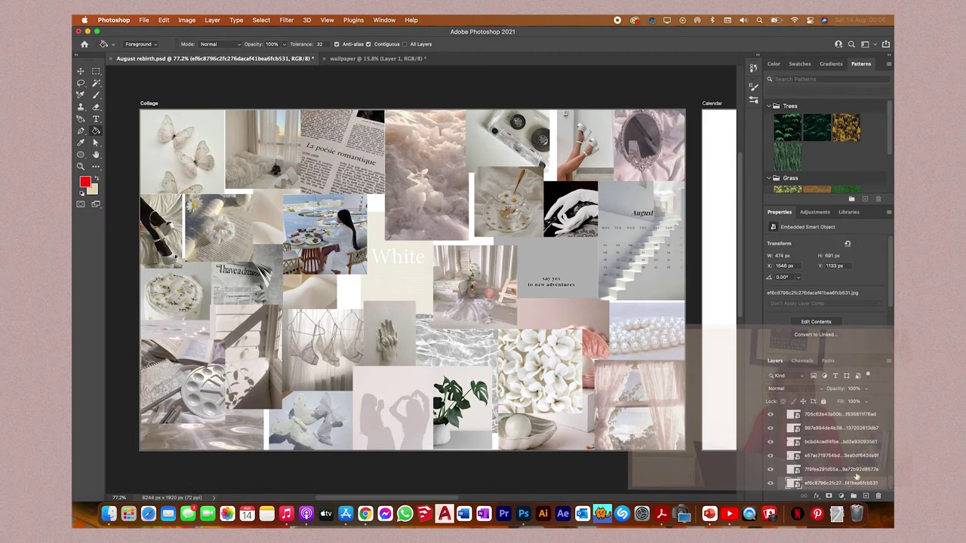
{"action": "left_click", "coordinate": [722, 310]}
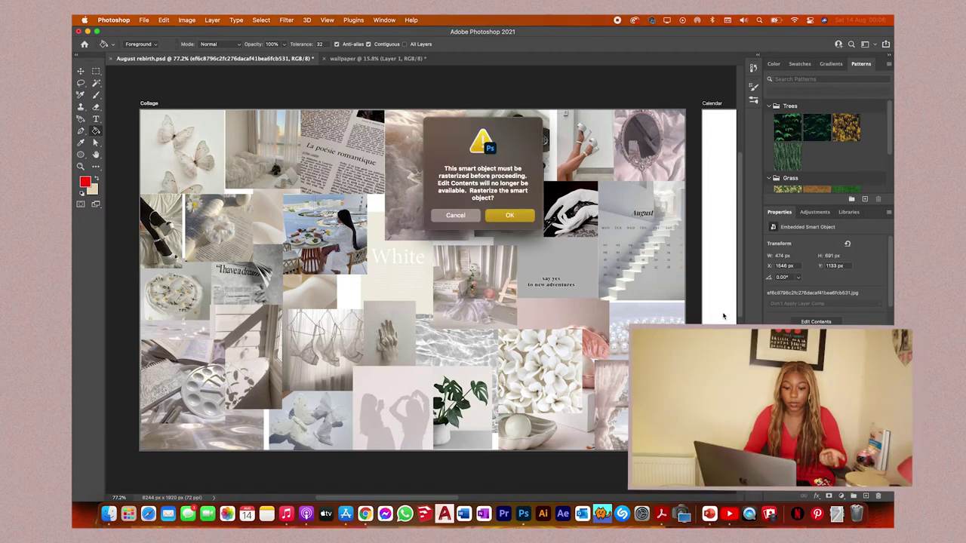
{"action": "left_click", "coordinate": [527, 218]}
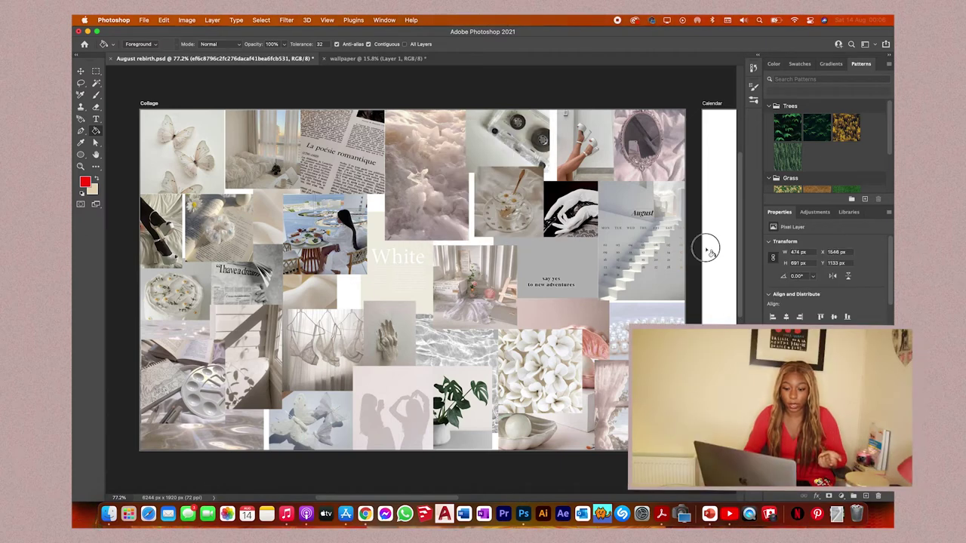
Step: Try filling the white gaps of the collage with a blue foreground colour, and undo the fill
{"action": "left_click", "coordinate": [483, 245]}
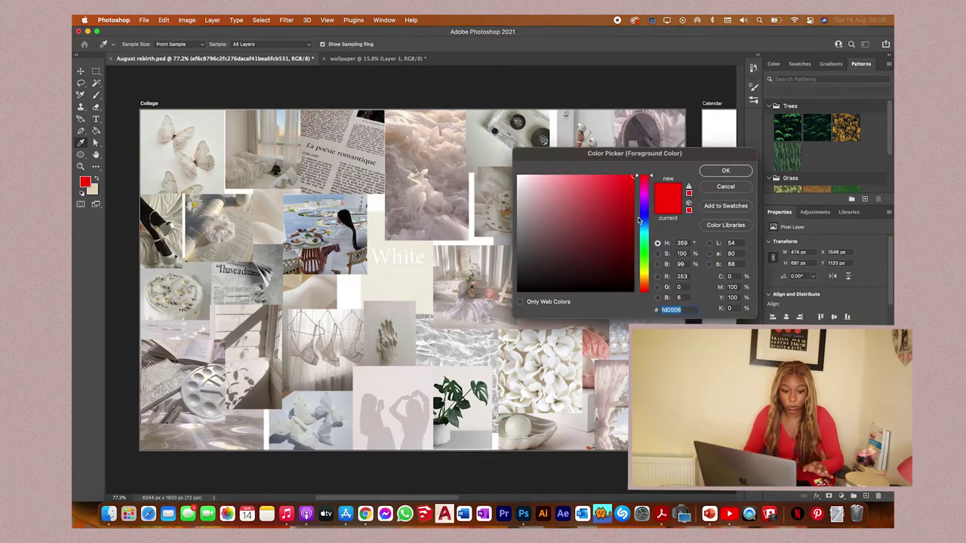
{"action": "left_click_drag", "start_coordinate": [640, 221], "coordinate": [662, 123]}
{"action": "left_click", "coordinate": [725, 172]}
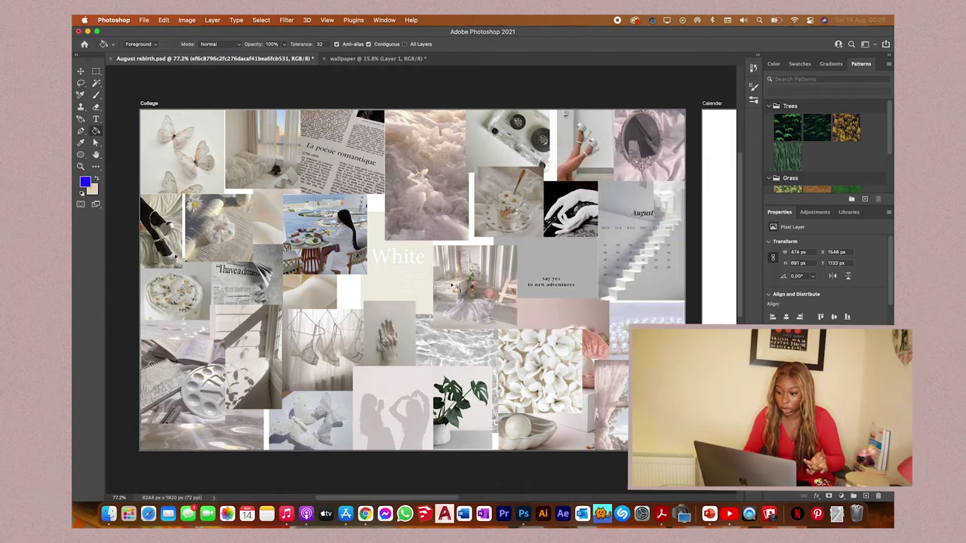
{"action": "left_click", "coordinate": [267, 427]}
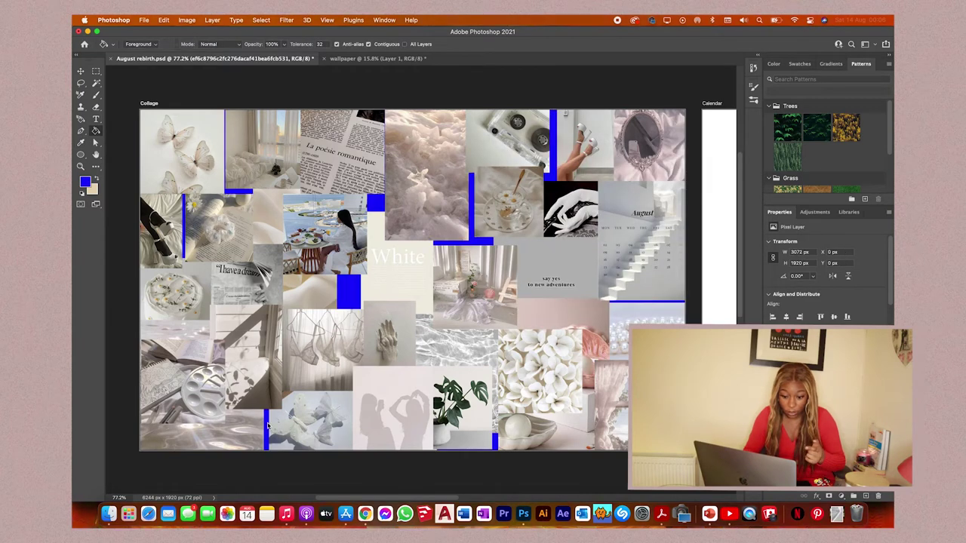
{"action": "key", "text": "ctrl+z"}
Step: Swap the foreground and background colours and fill the white gaps between the pictures with beige
{"action": "left_click", "coordinate": [95, 182]}
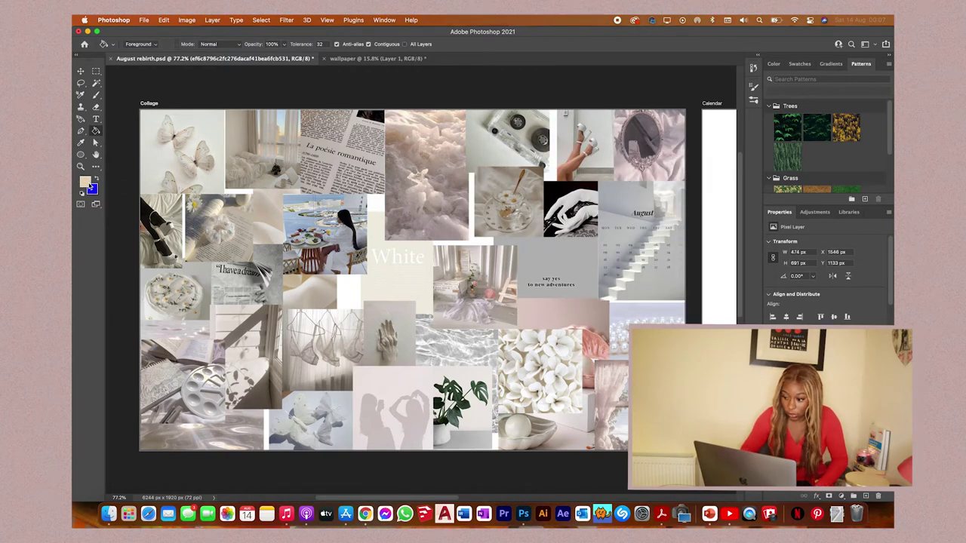
{"action": "left_click", "coordinate": [86, 182]}
{"action": "left_click", "coordinate": [715, 173]}
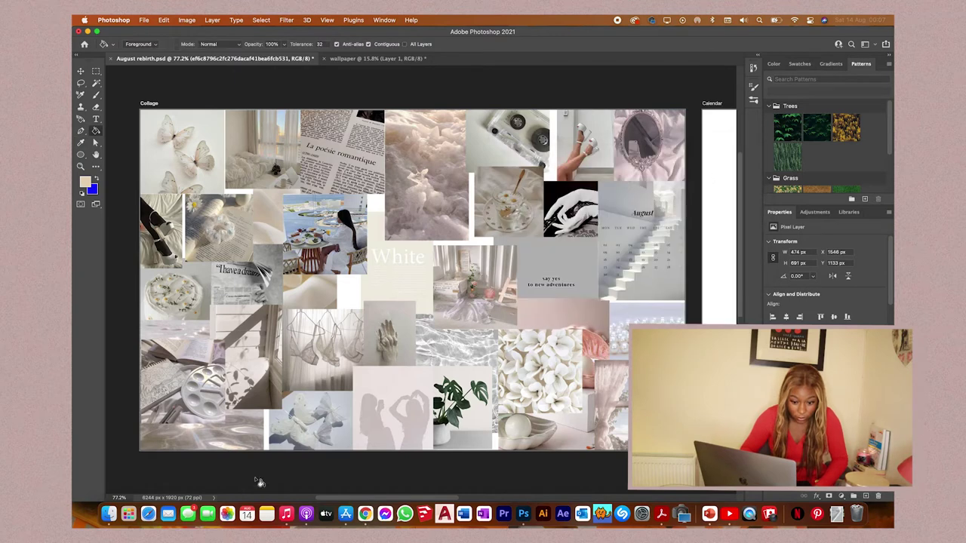
{"action": "left_click", "coordinate": [352, 305]}
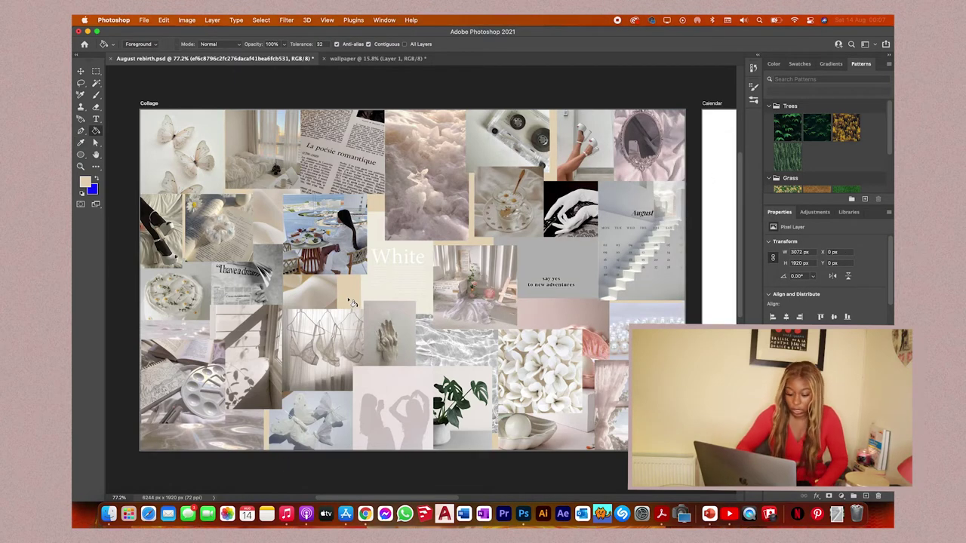
Step: Undo the beige fill, set the foreground colour to a paler off-white, and fill the gaps between the collage pictures with it
{"action": "key", "text": "super+z"}
{"action": "left_click", "coordinate": [85, 183]}
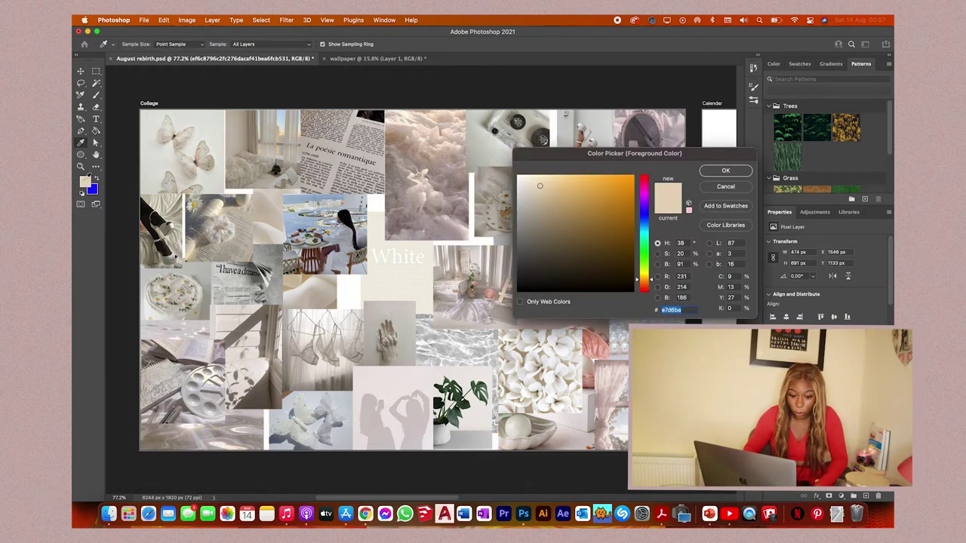
{"action": "left_click", "coordinate": [520, 182]}
{"action": "left_click", "coordinate": [720, 170]}
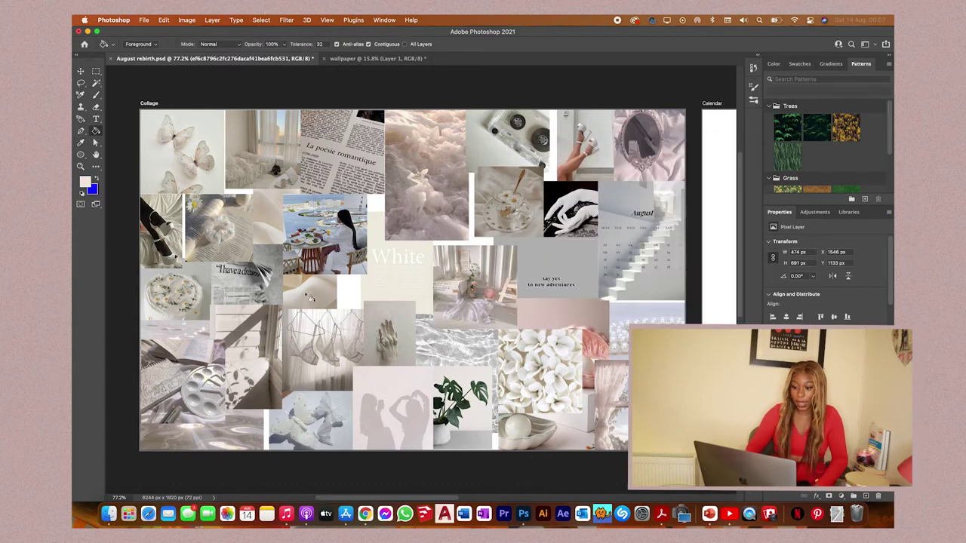
{"action": "left_click", "coordinate": [271, 425]}
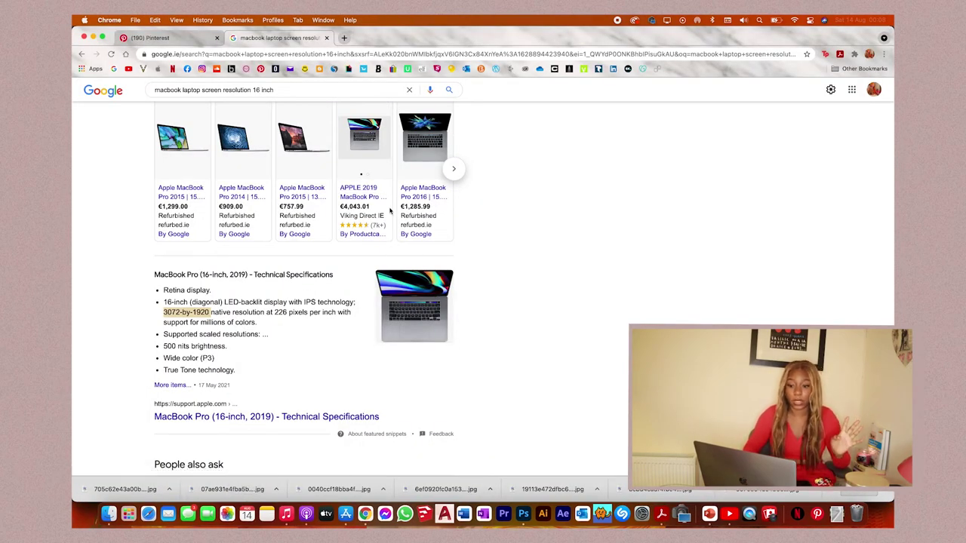
Step: Switch to Chrome and search Google Images for "paper texture overlay" in a new tab
{"action": "left_click", "coordinate": [343, 38]}
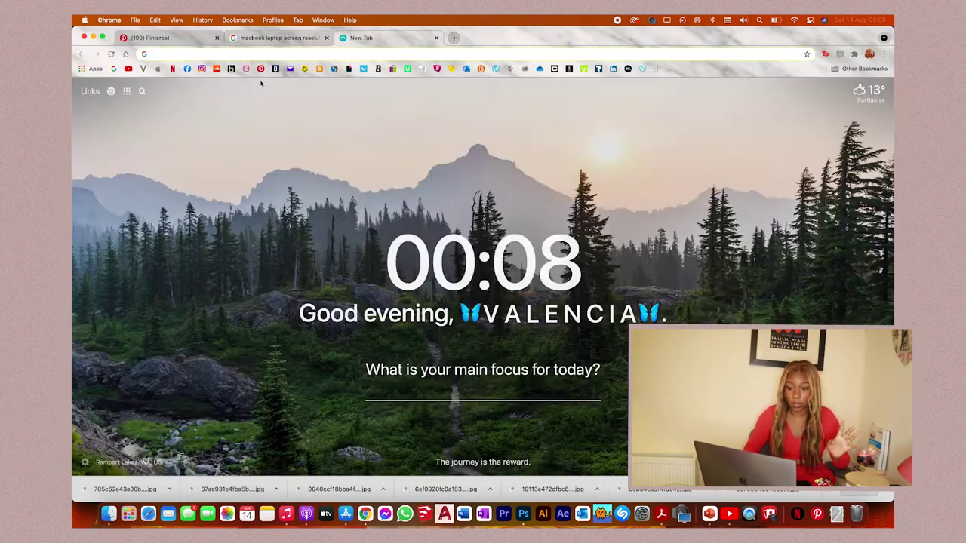
{"action": "left_click", "coordinate": [113, 69]}
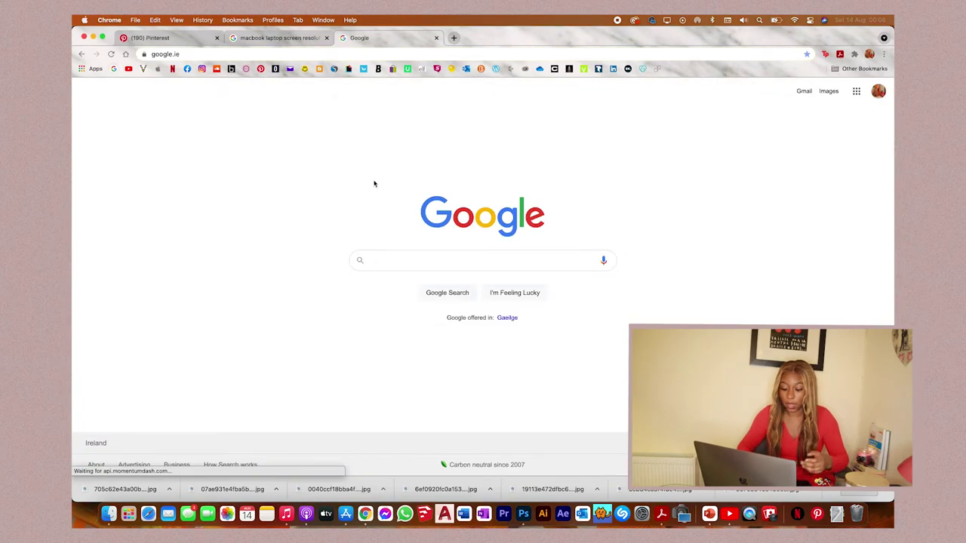
{"action": "type", "text": "paper textu"}
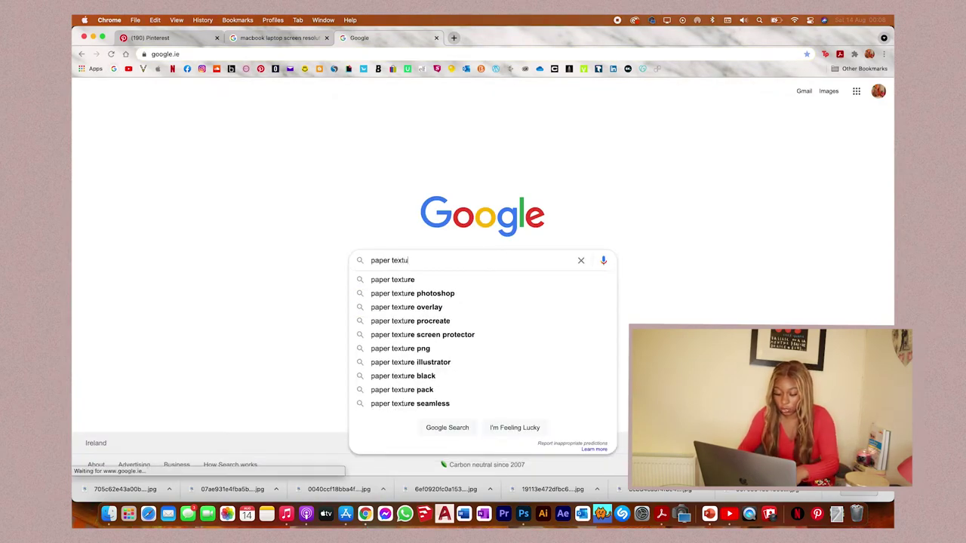
{"action": "type", "text": "re"}
{"action": "key", "text": "Down"}
{"action": "key", "text": "Down"}
{"action": "key", "text": "Down"}
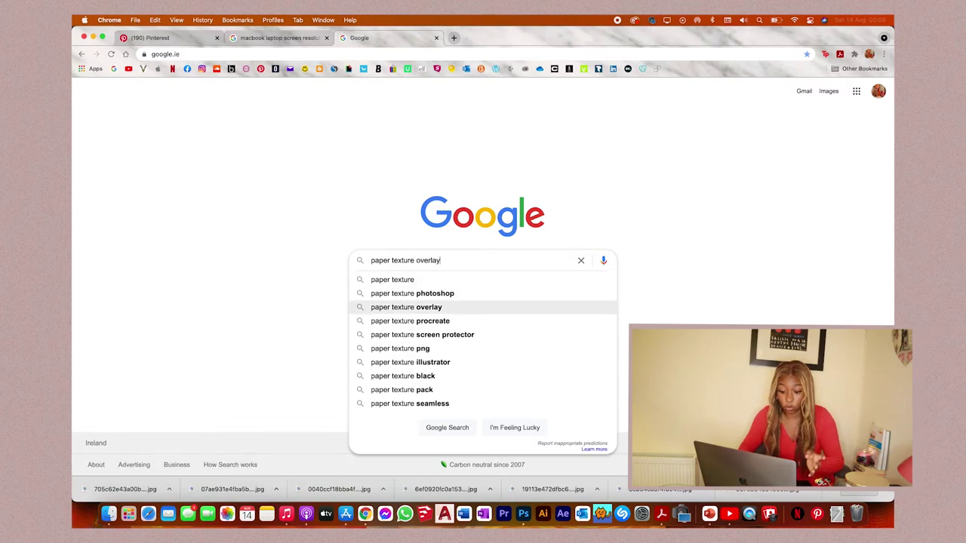
{"action": "key", "text": "Return"}
{"action": "left_click", "coordinate": [205, 129]}
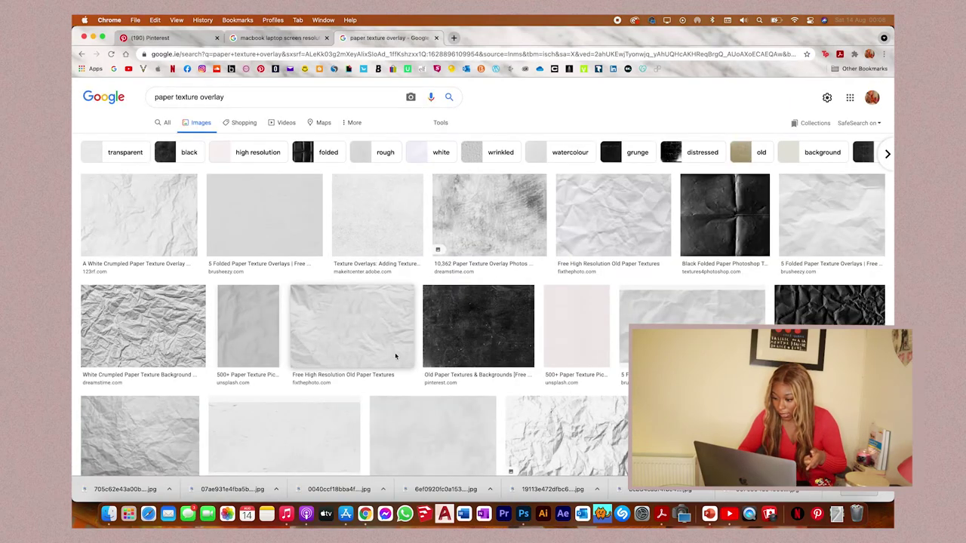
Step: Open the FixThePhoto crumpled white paper texture from the image results and save it as a file
{"action": "scroll", "coordinate": [395, 355], "scroll_direction": "down", "scroll_amount": 2}
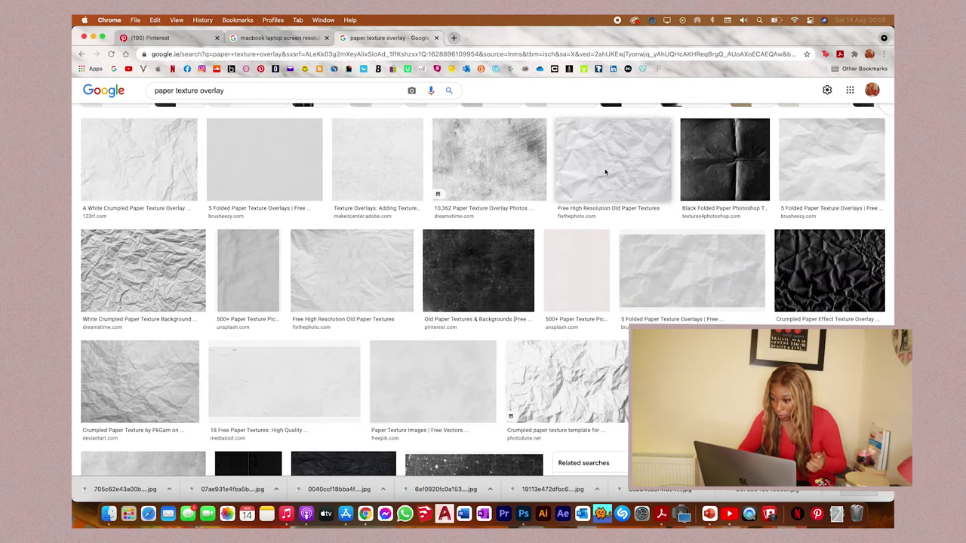
{"action": "left_click", "coordinate": [605, 172]}
{"action": "right_click", "coordinate": [769, 231]}
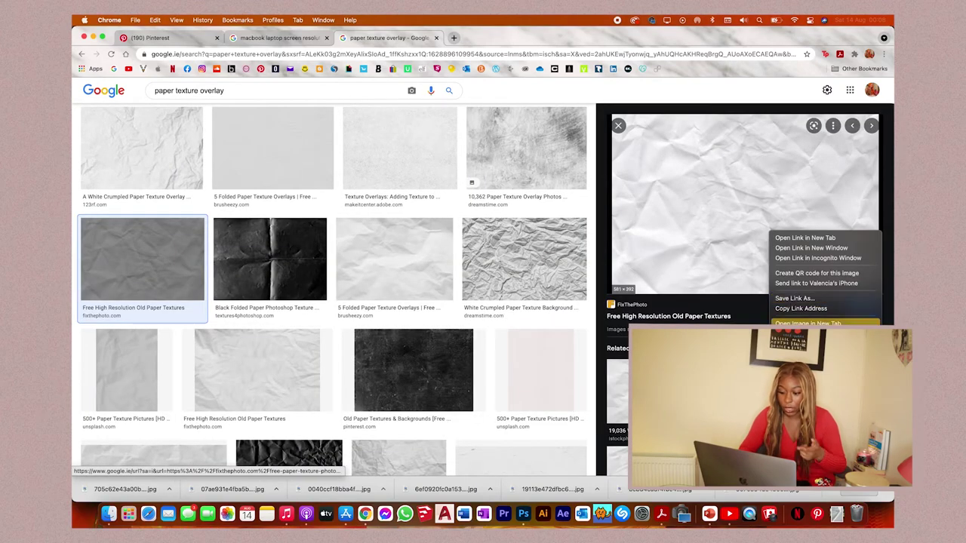
{"action": "left_click", "coordinate": [789, 252]}
{"action": "left_click", "coordinate": [621, 353]}
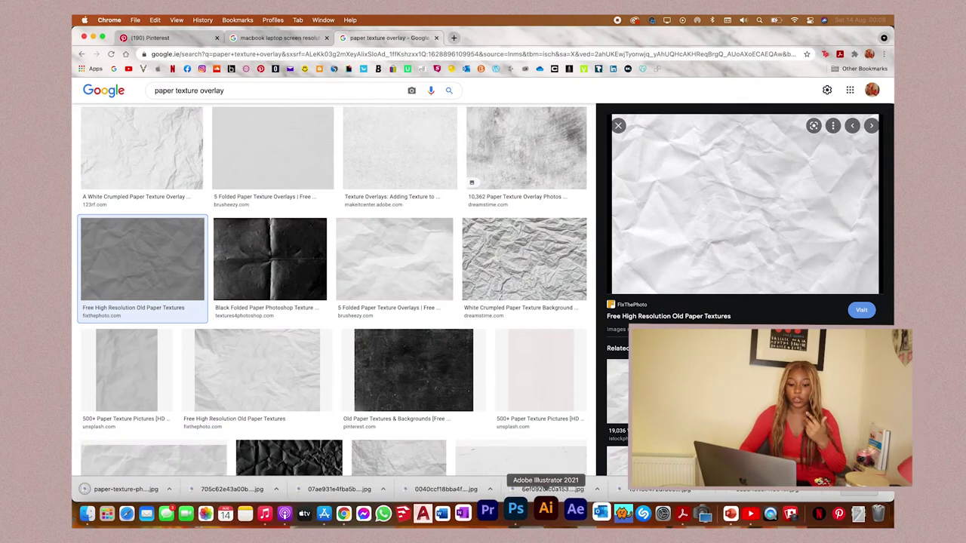
Step: Return to Photoshop, place the paper texture from the Aug 21' folder, and stretch it non-proportionally to cover the whole Collage artboard
{"action": "left_click", "coordinate": [529, 512]}
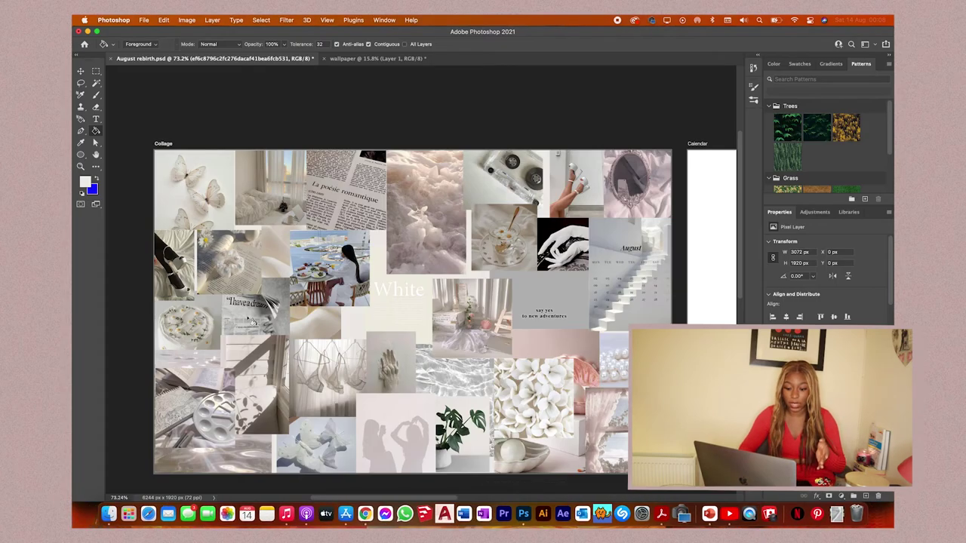
{"action": "left_click", "coordinate": [98, 510]}
{"action": "scroll", "coordinate": [356, 238], "scroll_direction": "up", "scroll_amount": 5}
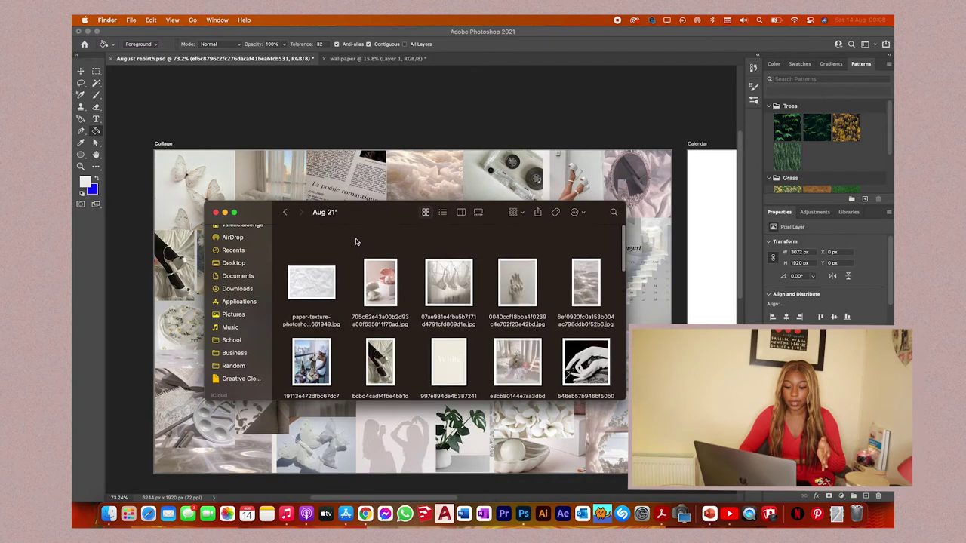
{"action": "scroll", "coordinate": [347, 249], "scroll_direction": "down", "scroll_amount": 1}
{"action": "left_click_drag", "start_coordinate": [332, 256], "coordinate": [185, 414]}
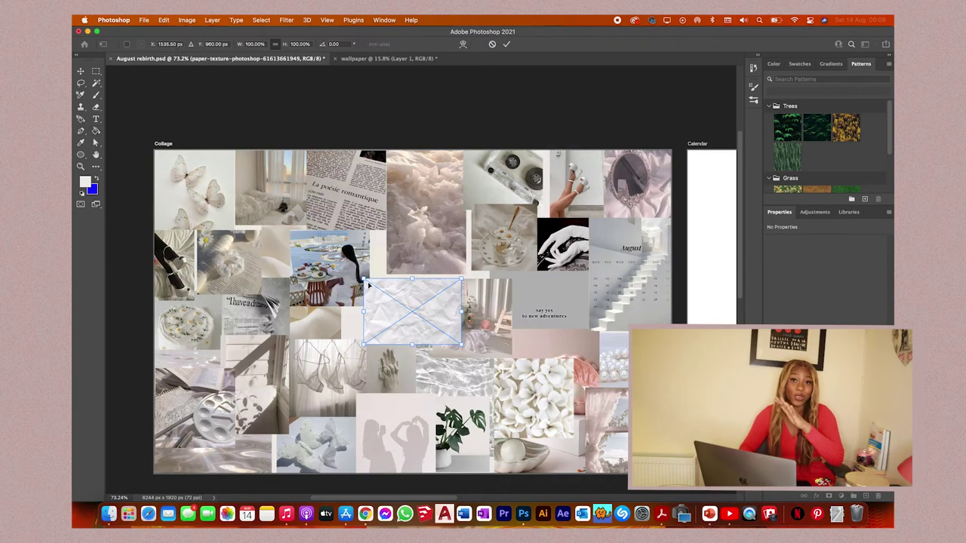
{"action": "left_click_drag", "start_coordinate": [365, 277], "coordinate": [154, 151]}
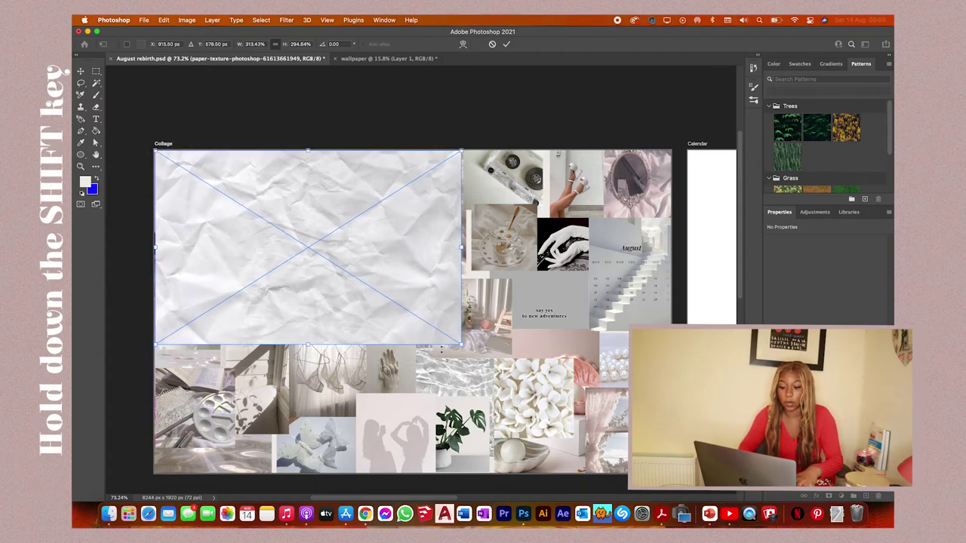
{"action": "left_click_drag", "start_coordinate": [461, 344], "coordinate": [673, 474]}
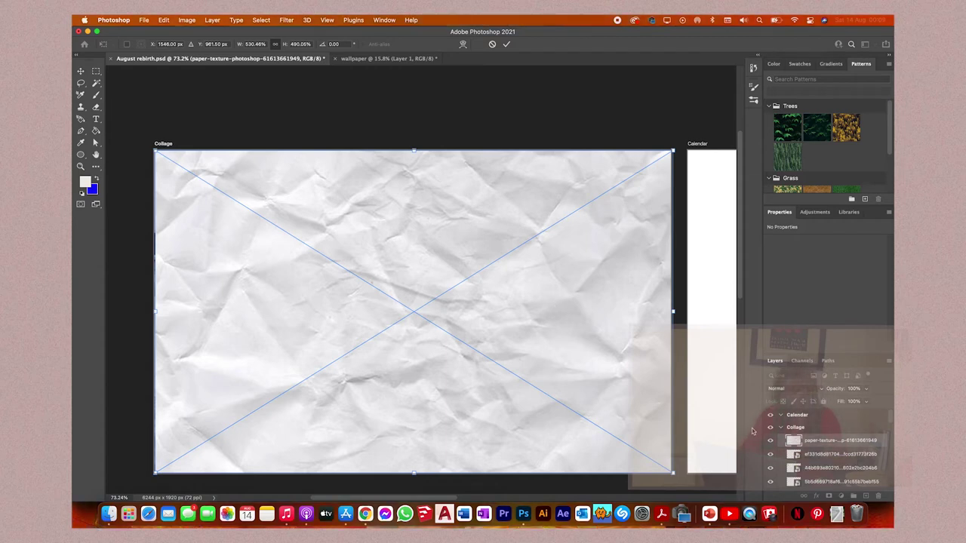
{"action": "key", "text": "Return"}
Step: Toggle the paper texture layer's visibility to compare, then set its blend mode to Multiply and adjust its opacity
{"action": "left_click", "coordinate": [771, 441]}
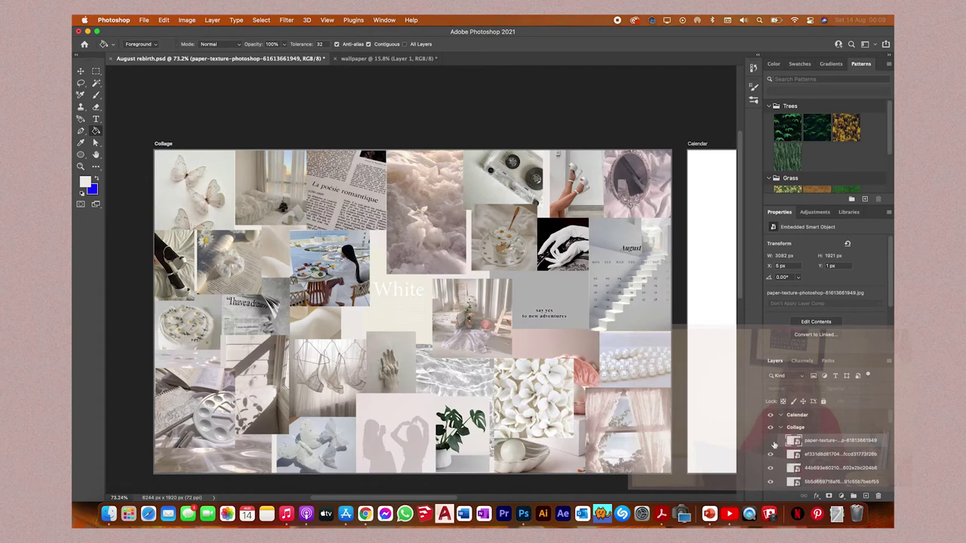
{"action": "left_click", "coordinate": [770, 441]}
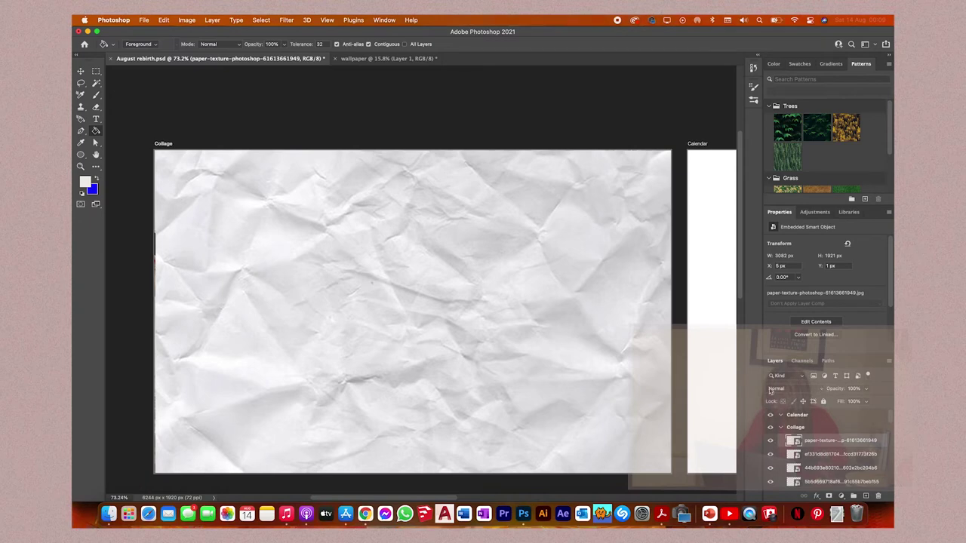
{"action": "left_click", "coordinate": [819, 390]}
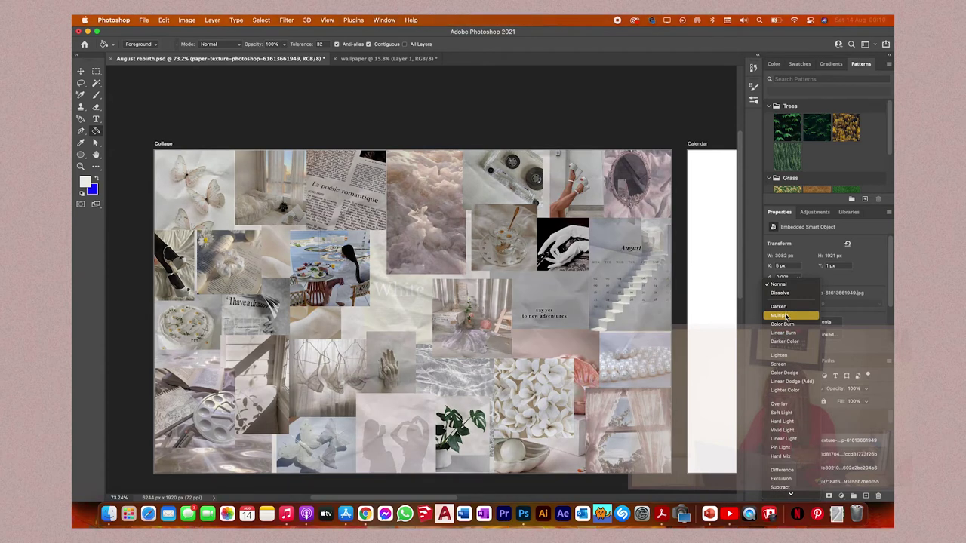
{"action": "left_click", "coordinate": [787, 317]}
{"action": "scroll", "coordinate": [855, 405], "scroll_direction": "up", "scroll_amount": 1}
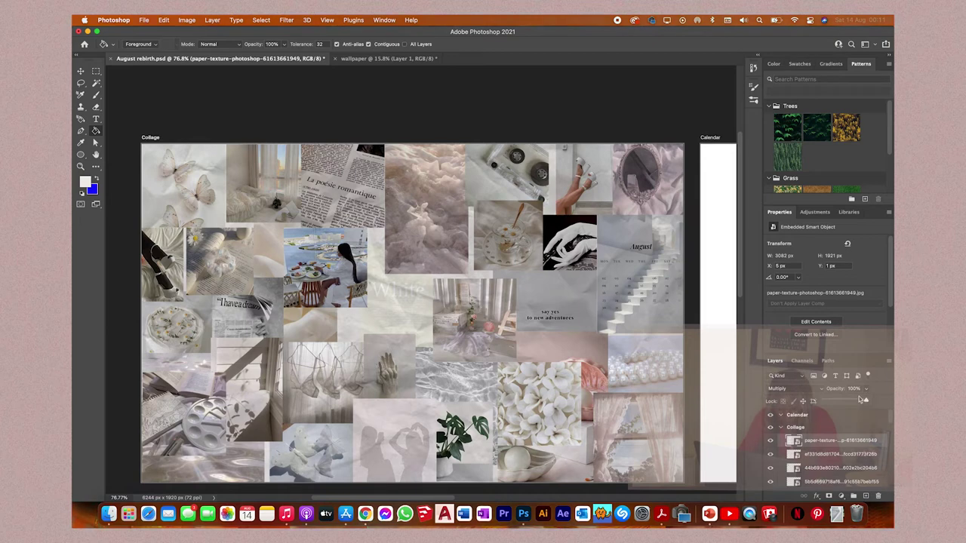
{"action": "left_click_drag", "start_coordinate": [859, 401], "coordinate": [865, 403]}
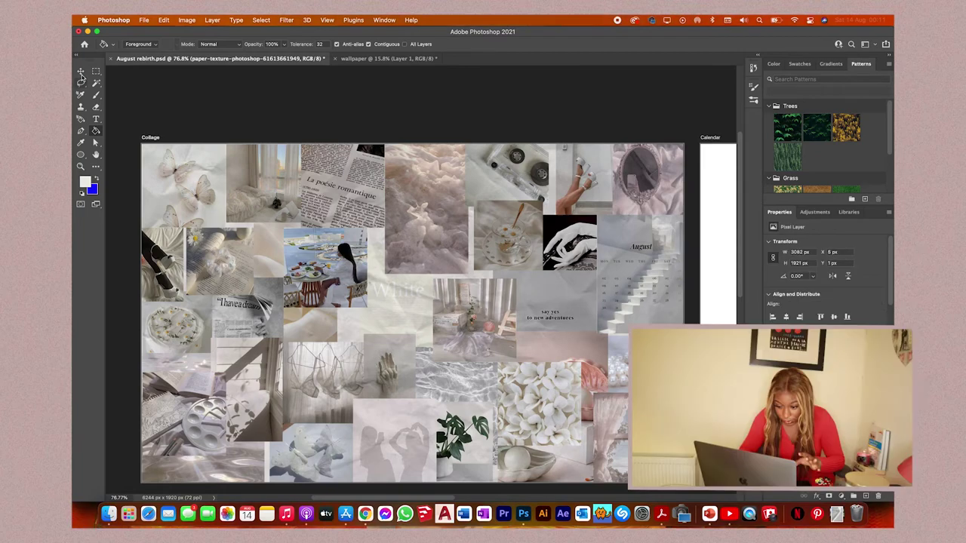
Step: Examine closely how the paper texture overlay looks across the pictures in the middle of the collage
{"action": "left_click", "coordinate": [81, 71]}
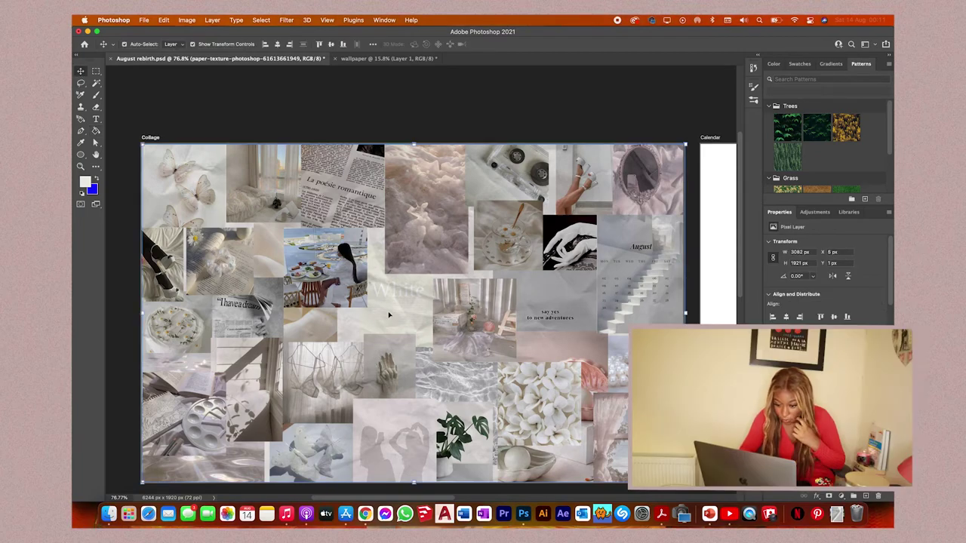
{"action": "scroll", "coordinate": [389, 314], "scroll_direction": "up", "scroll_amount": 5}
{"action": "scroll", "coordinate": [388, 315], "scroll_direction": "down", "scroll_amount": 3}
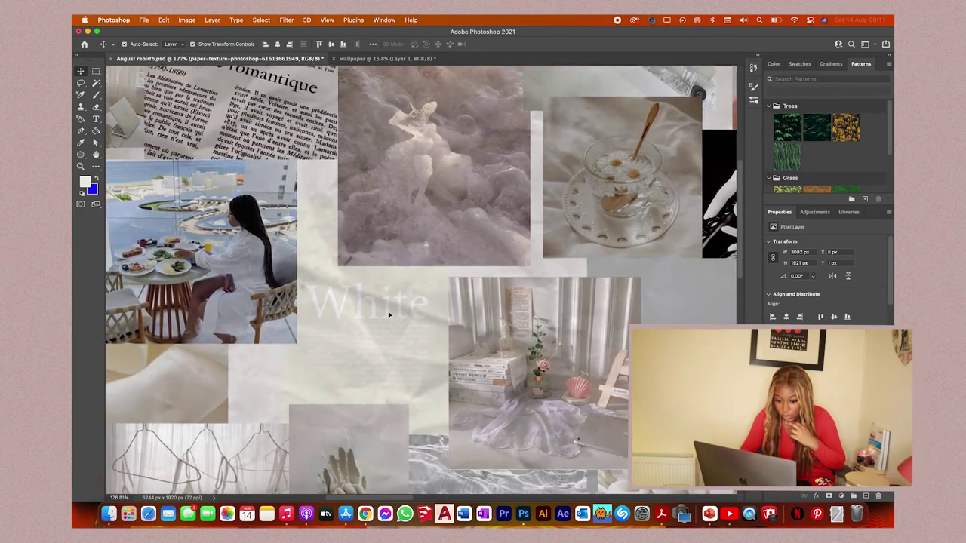
{"action": "scroll", "coordinate": [388, 315], "scroll_direction": "up", "scroll_amount": 2}
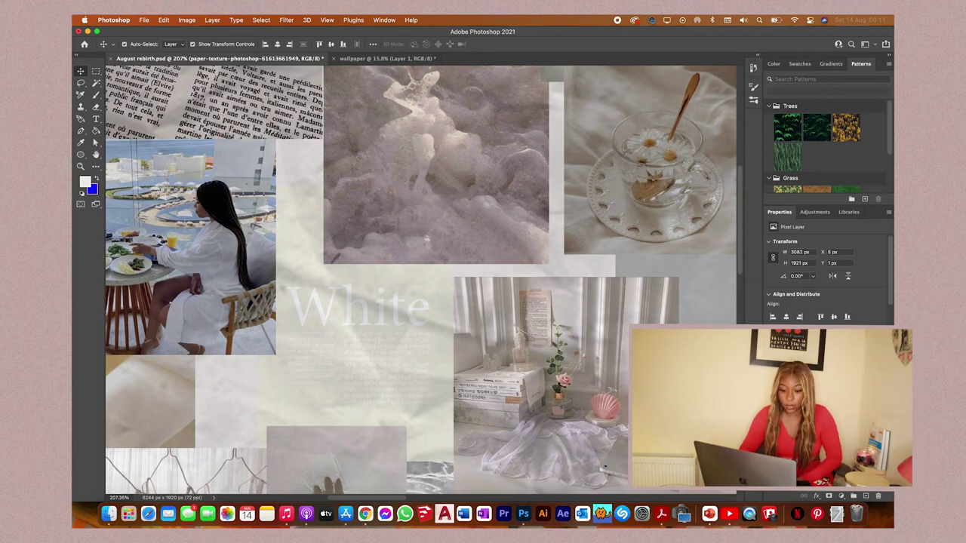
{"action": "left_click", "coordinate": [770, 390]}
{"action": "key", "text": "super+comma"}
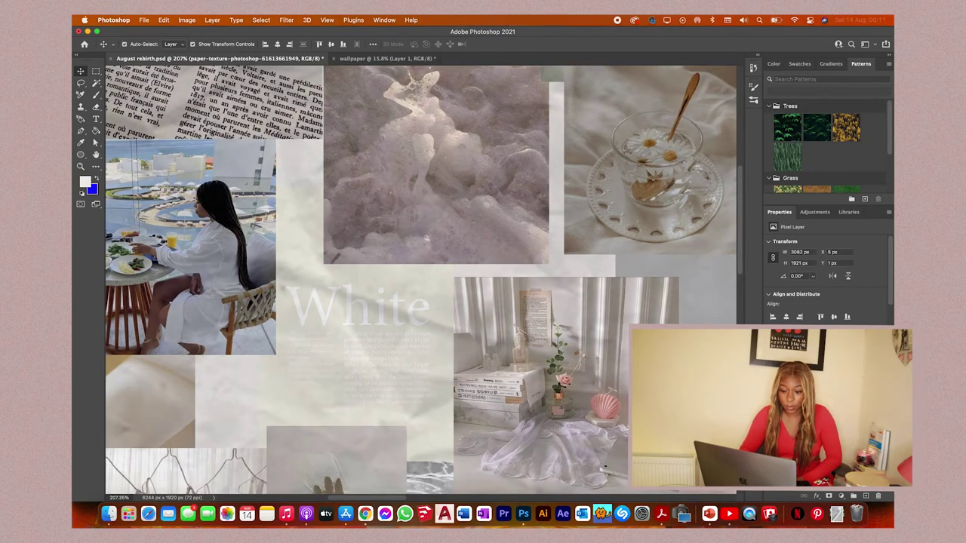
{"action": "key", "text": "super+comma"}
{"action": "key", "text": "super+comma"}
{"action": "scroll", "coordinate": [424, 289], "scroll_direction": "down", "scroll_amount": 3}
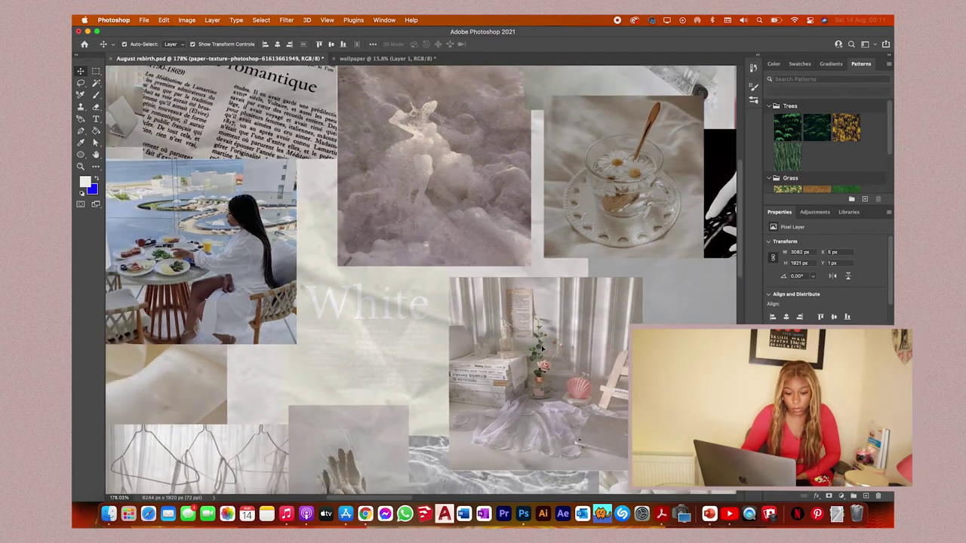
{"action": "scroll", "coordinate": [541, 347], "scroll_direction": "down", "scroll_amount": 4}
{"action": "scroll", "coordinate": [541, 347], "scroll_direction": "left", "scroll_amount": 3}
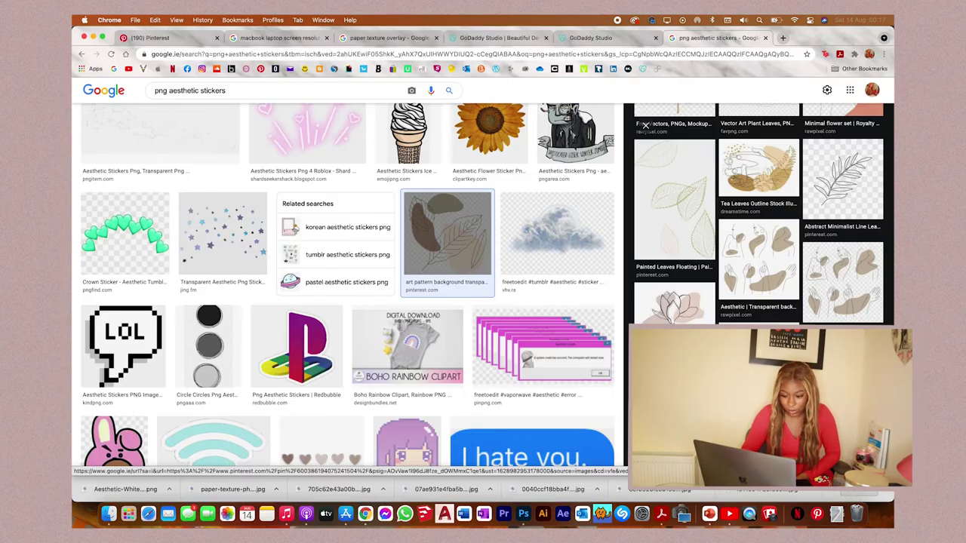
Step: Open the line-art sheet of figures and hands from the "png aesthetic stickers" related images in Chrome and save it
{"action": "left_click", "coordinate": [839, 308]}
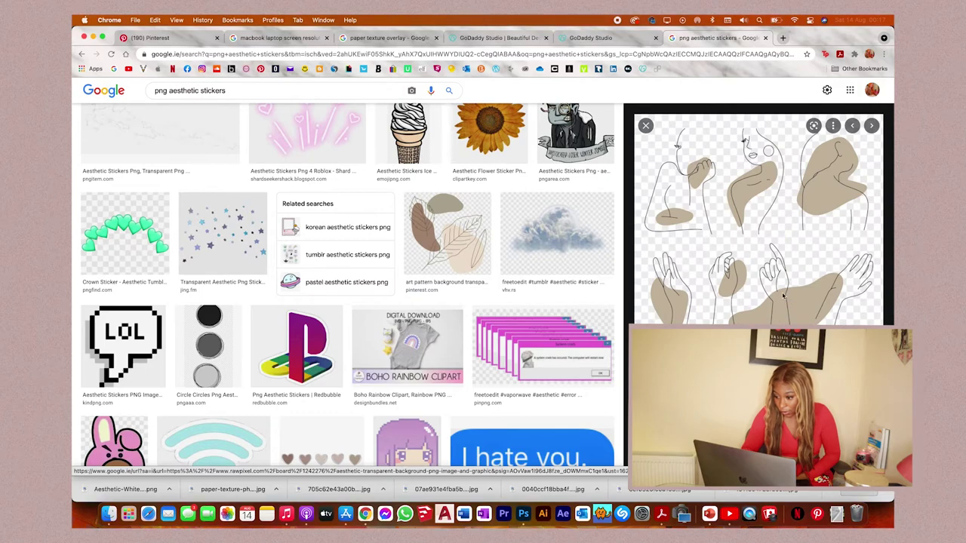
{"action": "right_click", "coordinate": [671, 293]}
{"action": "left_click", "coordinate": [695, 378]}
Step: Return to Photoshop, place the Aesthetic-White-Rose PNG from the Aug 21' folder, and position it between the hand and silhouettes pictures
{"action": "left_click", "coordinate": [523, 514]}
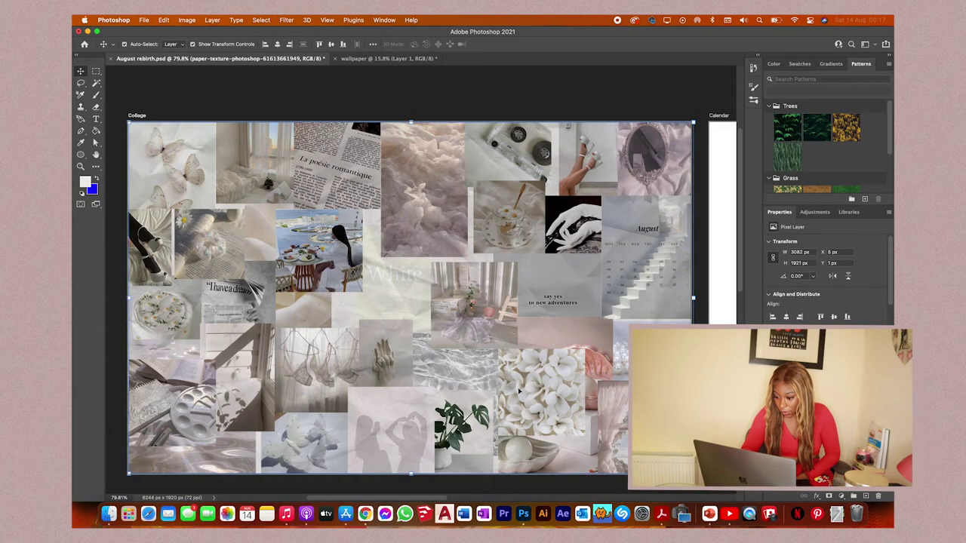
{"action": "left_click", "coordinate": [109, 514]}
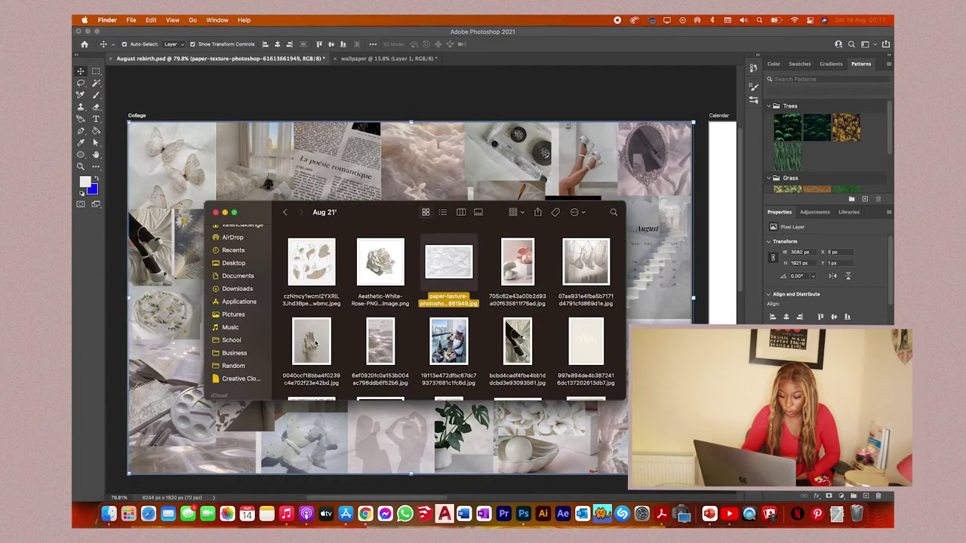
{"action": "left_click_drag", "start_coordinate": [377, 261], "coordinate": [174, 345]}
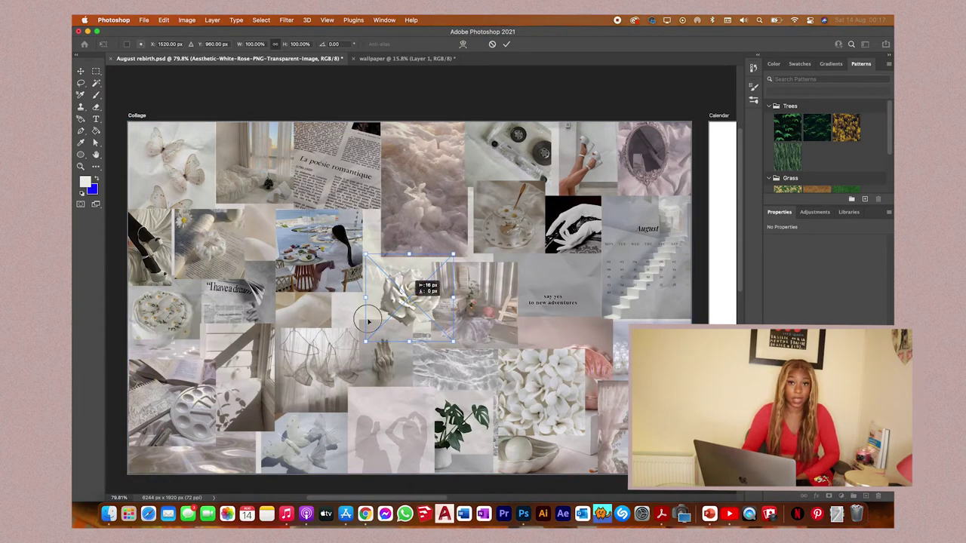
{"action": "left_click_drag", "start_coordinate": [367, 320], "coordinate": [305, 406]}
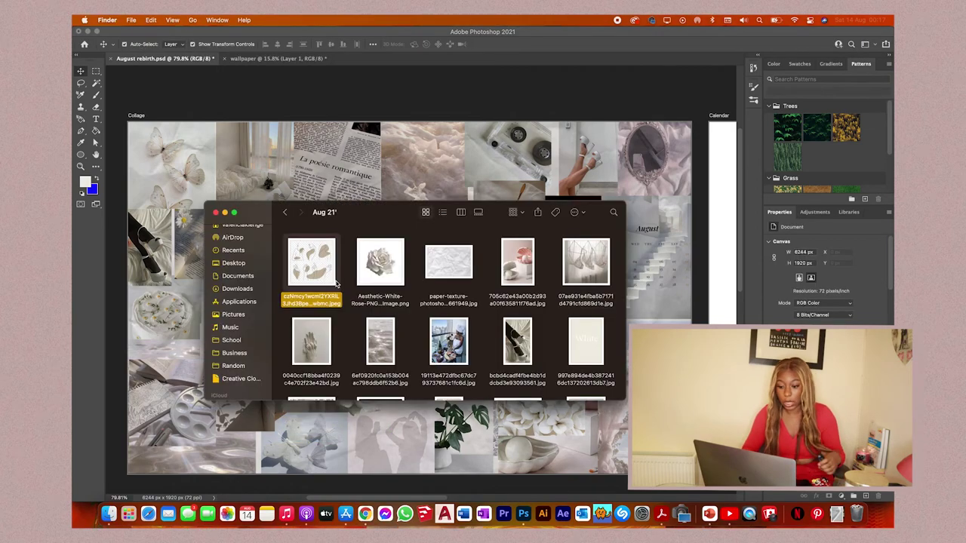
Step: Try placing the line-art sticker sheet over the middle of the collage, enlarged to about 302%, and cancel the placement
{"action": "left_click_drag", "start_coordinate": [326, 272], "coordinate": [450, 245]}
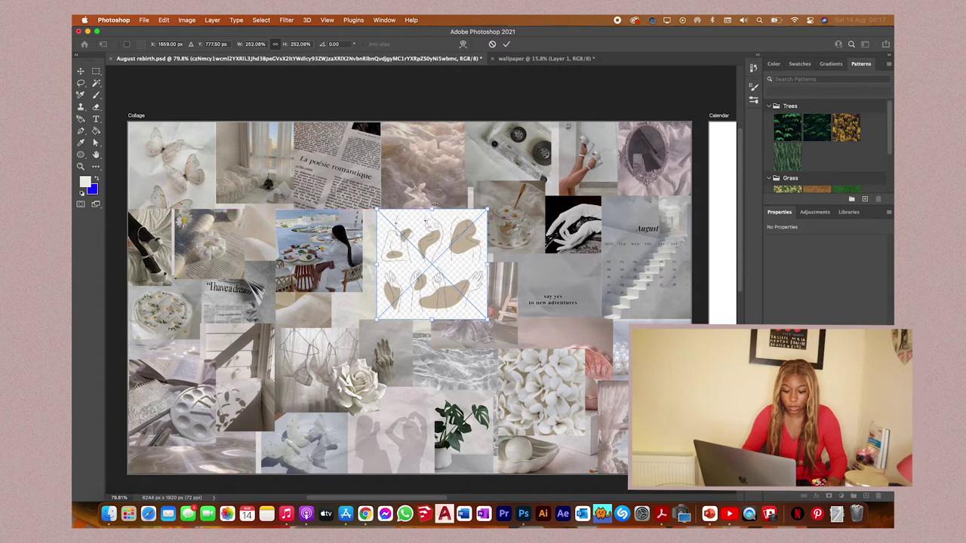
{"action": "mouse_move", "coordinate": [431, 212]}
{"action": "left_mouse_down"}
{"action": "mouse_move", "coordinate": [437, 188]}
{"action": "mouse_move", "coordinate": [441, 196]}
{"action": "left_mouse_up"}
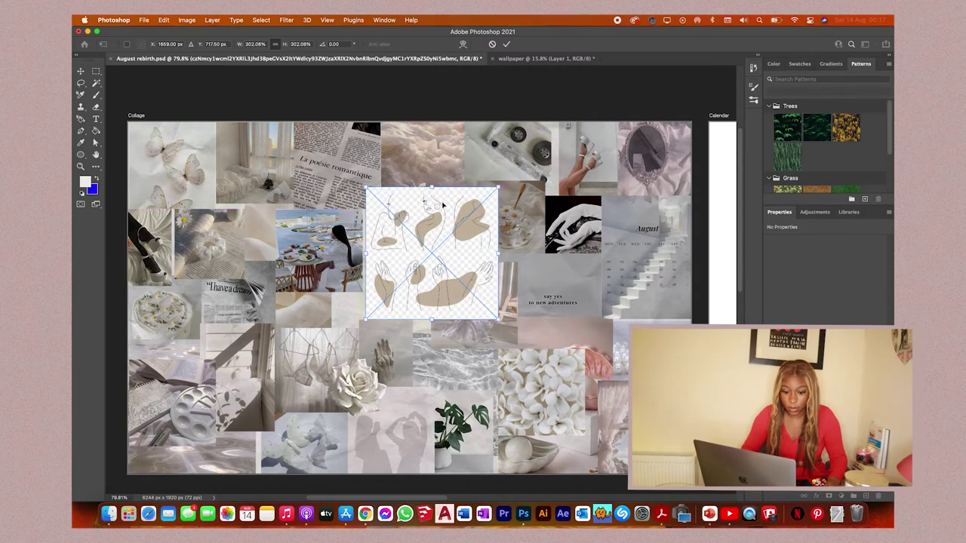
{"action": "key", "text": "Escape"}
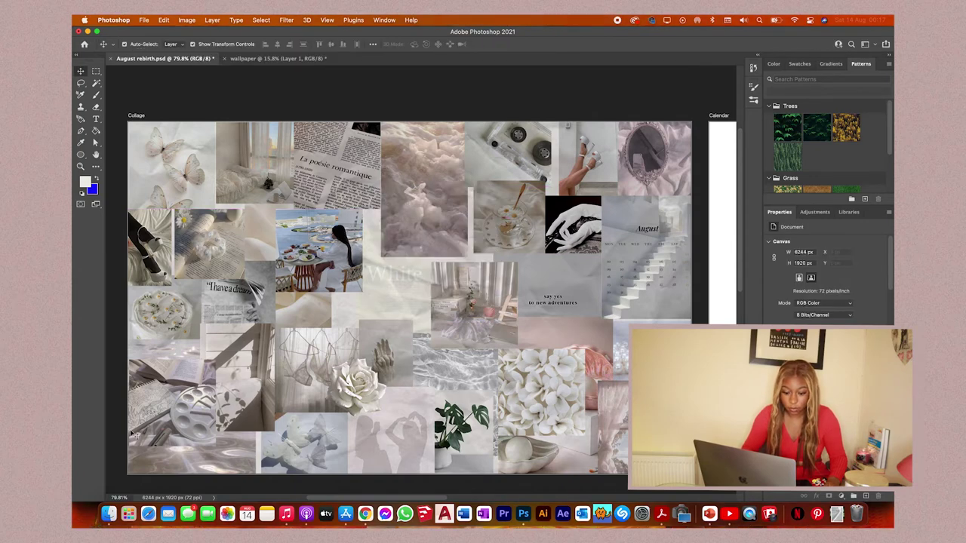
Step: Switch to Chrome, open the line-art sheet of figures and hands with beige shapes from the related images, and save it
{"action": "left_click", "coordinate": [360, 503]}
{"action": "scroll", "coordinate": [700, 226], "scroll_direction": "up", "scroll_amount": 2}
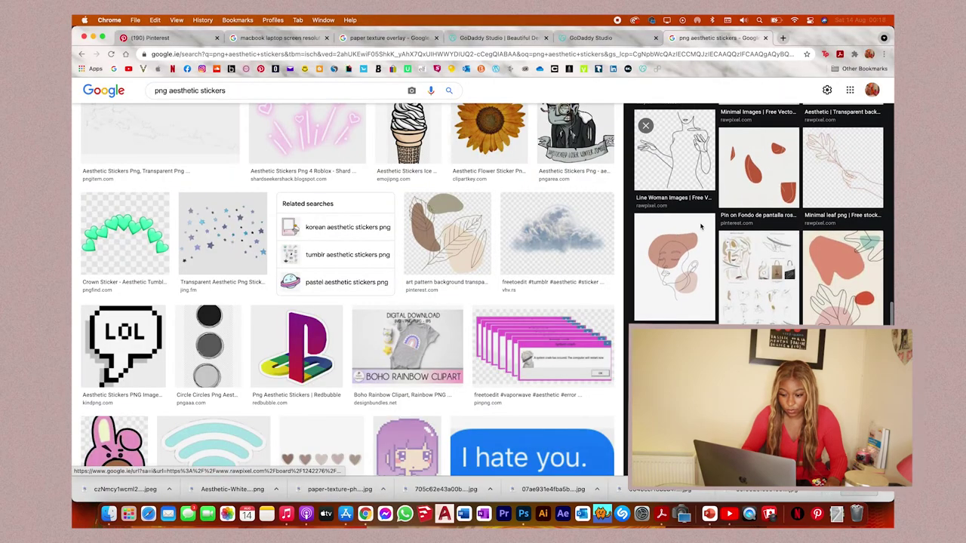
{"action": "left_click", "coordinate": [700, 226]}
{"action": "right_click", "coordinate": [722, 220]}
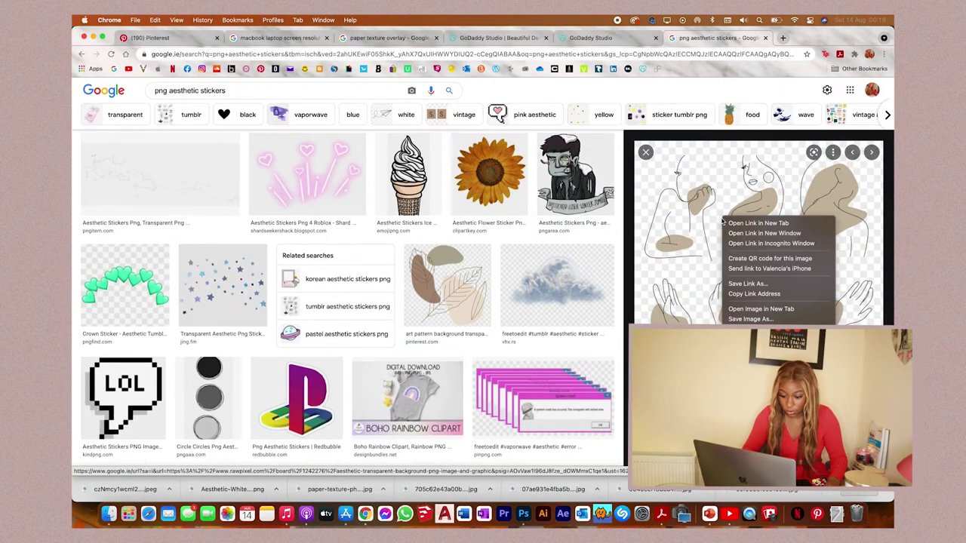
{"action": "left_click", "coordinate": [735, 320]}
Step: Place the saved beige line-art sheet in the Photoshop document above the collage and enlarge it to about 713 by 712 px
{"action": "left_click_drag", "start_coordinate": [429, 294], "coordinate": [410, 99]}
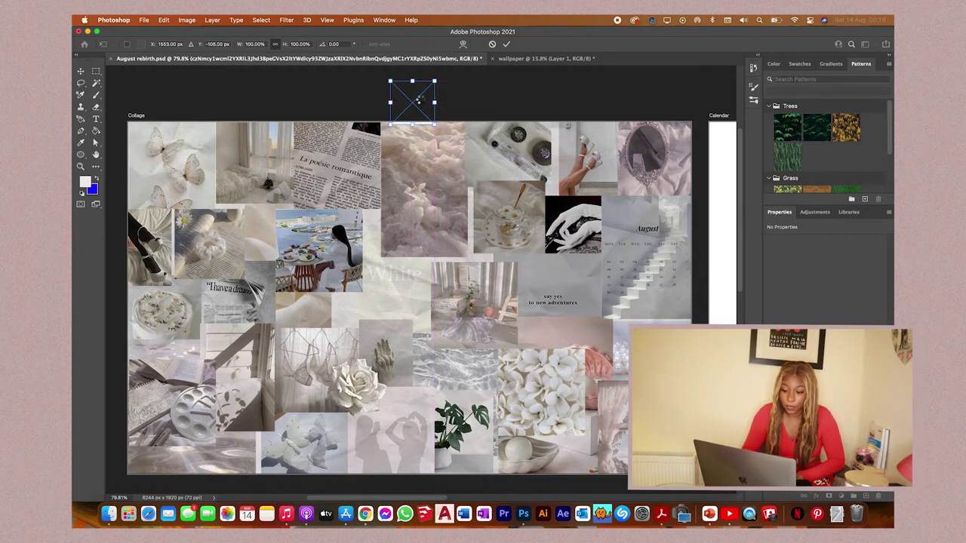
{"action": "key", "text": "Return"}
{"action": "left_click", "coordinate": [457, 106]}
{"action": "left_click_drag", "start_coordinate": [419, 201], "coordinate": [540, 202]}
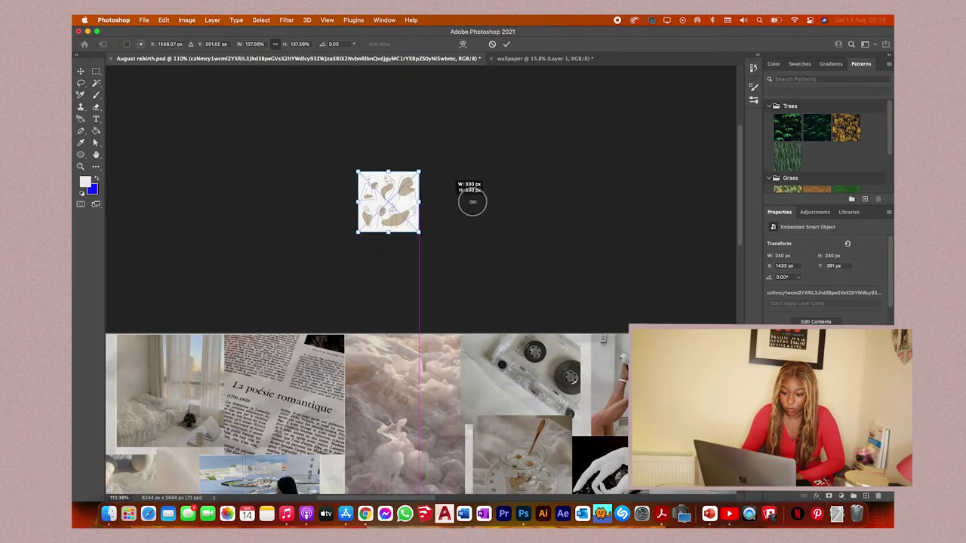
Step: Select the line-art sheet's checkered background with the Magic Wand, rasterize the layer, delete the background, deselect, and save the document
{"action": "left_click", "coordinate": [98, 83]}
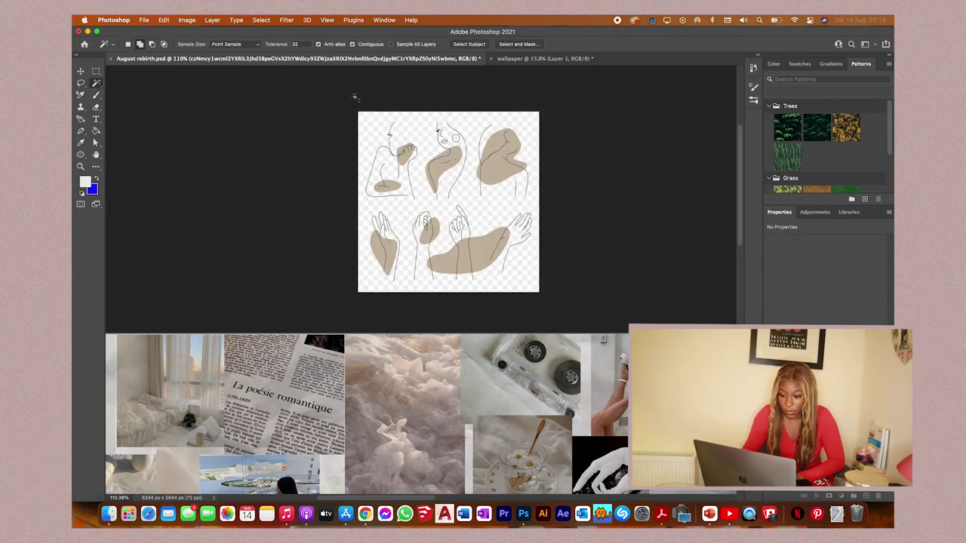
{"action": "left_click", "coordinate": [428, 134]}
{"action": "key", "text": "e"}
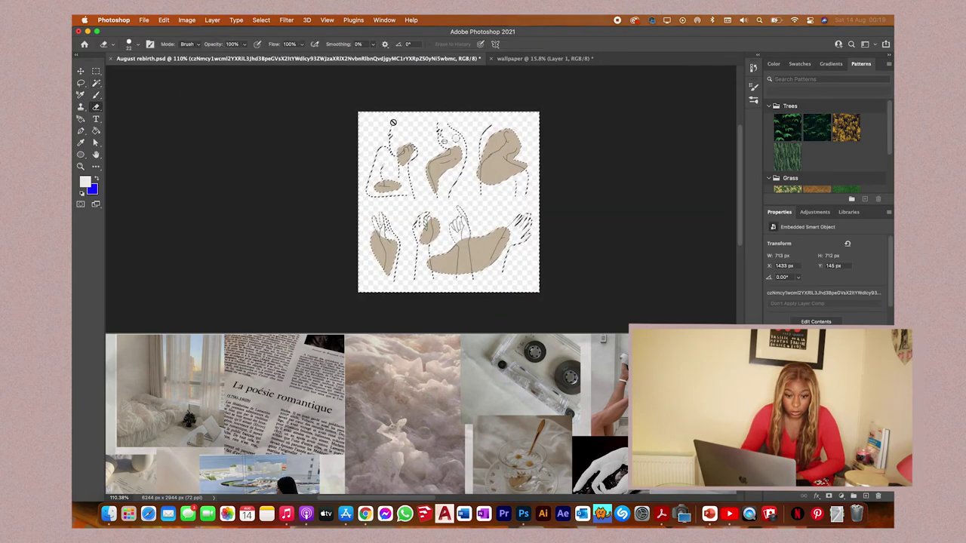
{"action": "key", "text": "Return"}
{"action": "key", "text": "BackSpace"}
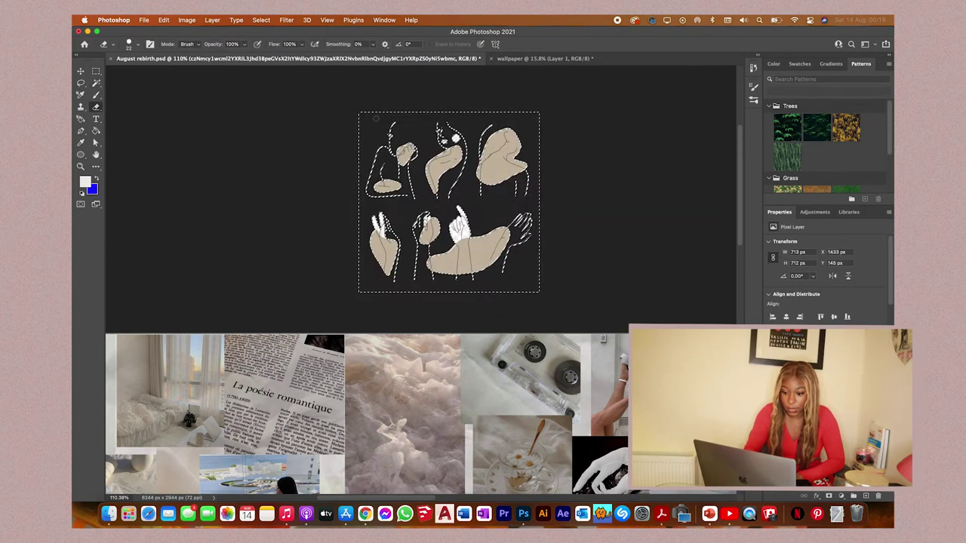
{"action": "key", "text": "super+d"}
{"action": "key", "text": "super+s"}
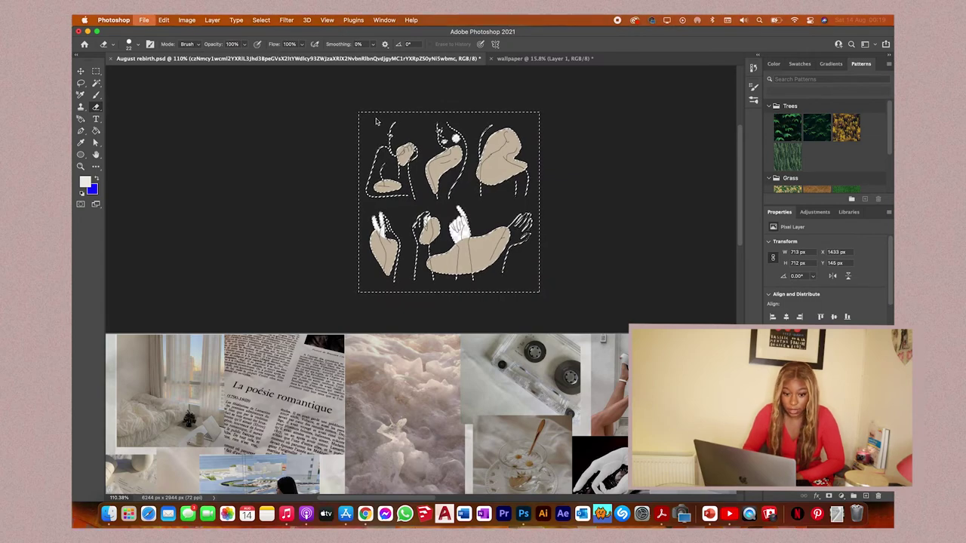
Step: Duplicate the cut-out line-art sheet several times in the empty area above the collage
{"action": "key", "text": "v"}
{"action": "left_click_drag", "start_coordinate": [491, 240], "coordinate": [409, 117]}
{"action": "scroll", "coordinate": [285, 149], "scroll_direction": "up", "scroll_amount": 2}
{"action": "left_click", "coordinate": [285, 148]}
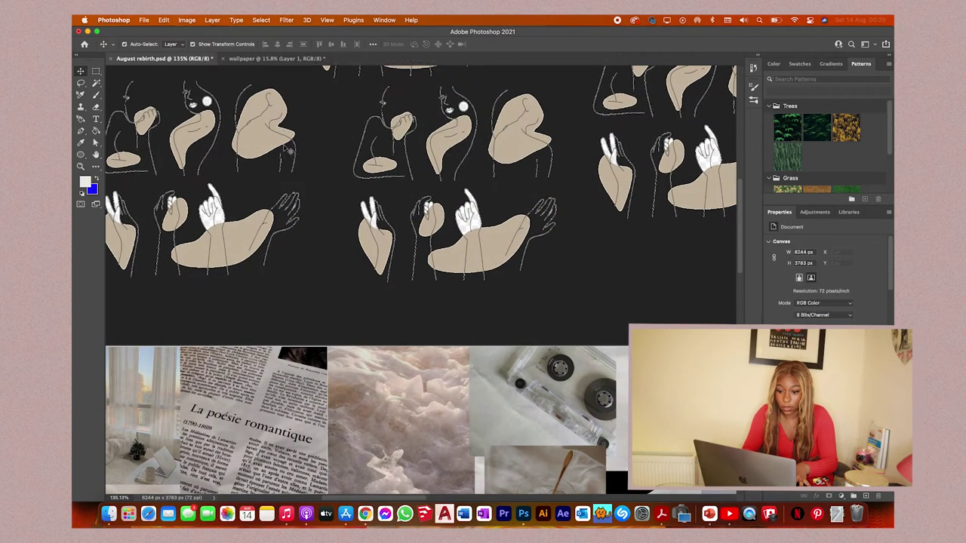
Step: Isolate the seated figure with the raised hand in the leftmost sheet copy by deleting everything outside a rectangular selection, and deselect
{"action": "scroll", "coordinate": [285, 149], "scroll_direction": "left", "scroll_amount": 4}
{"action": "left_click", "coordinate": [347, 194]}
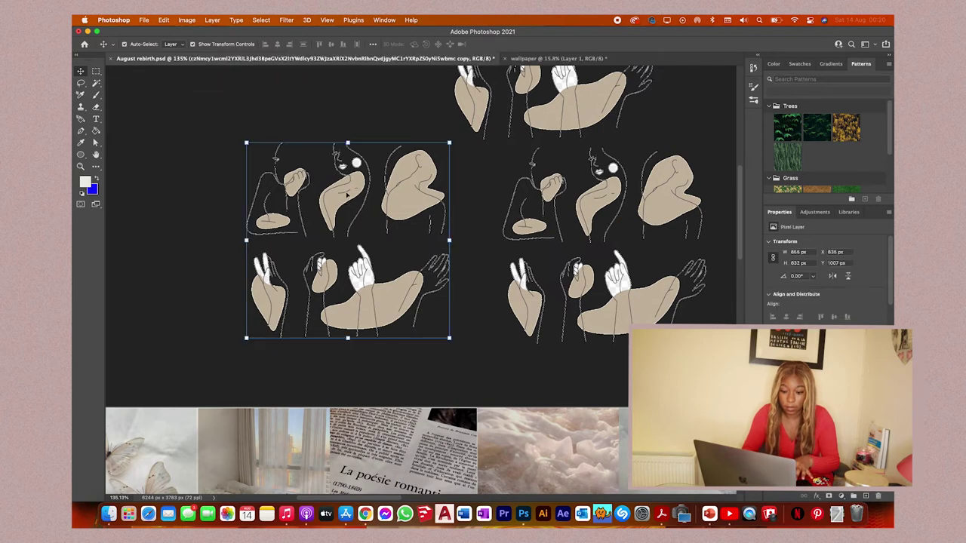
{"action": "left_click", "coordinate": [96, 71]}
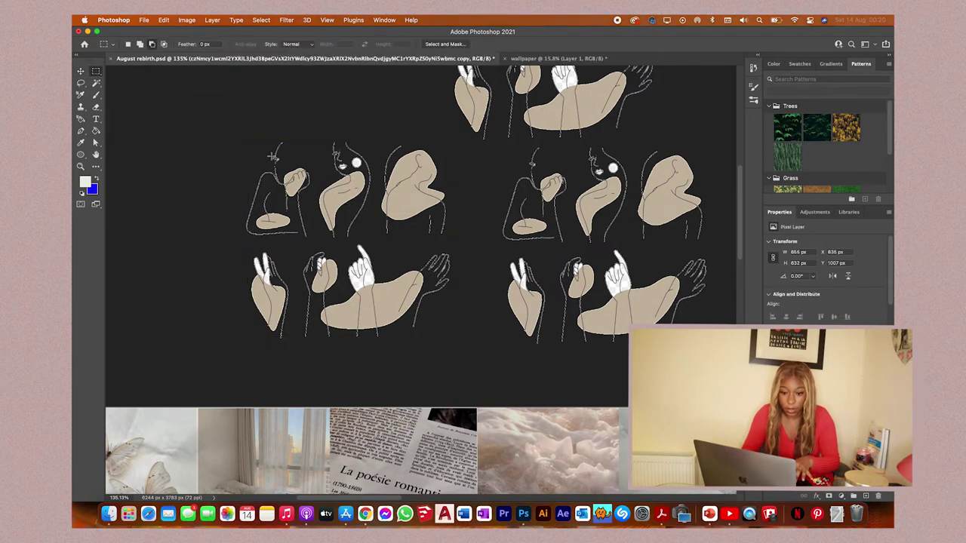
{"action": "left_click_drag", "start_coordinate": [225, 118], "coordinate": [230, 130]}
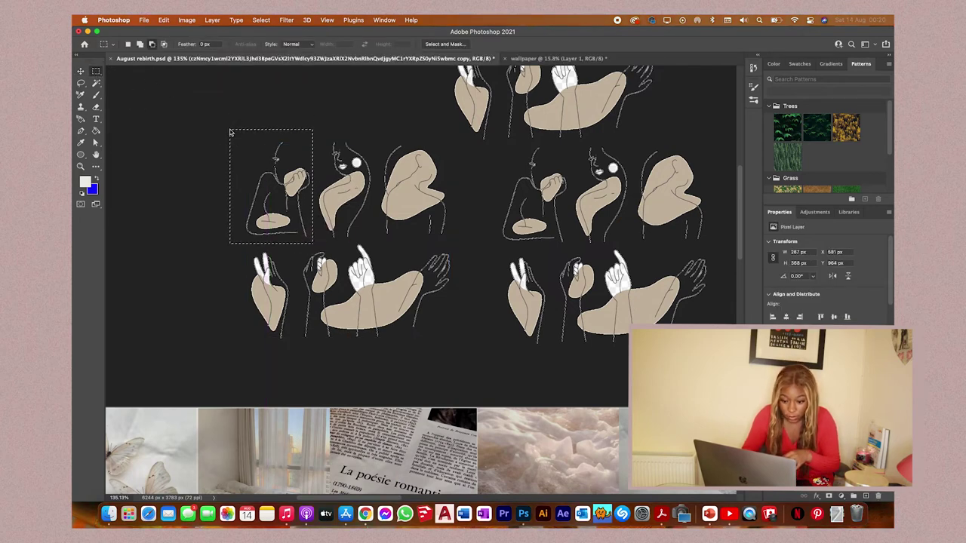
{"action": "left_click", "coordinate": [257, 20]}
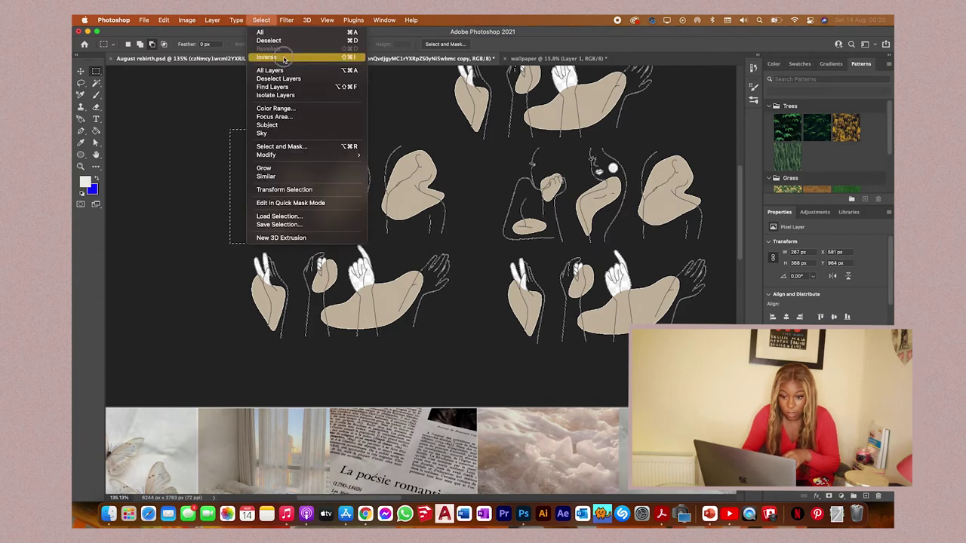
{"action": "left_click", "coordinate": [280, 59]}
{"action": "key", "text": "Delete"}
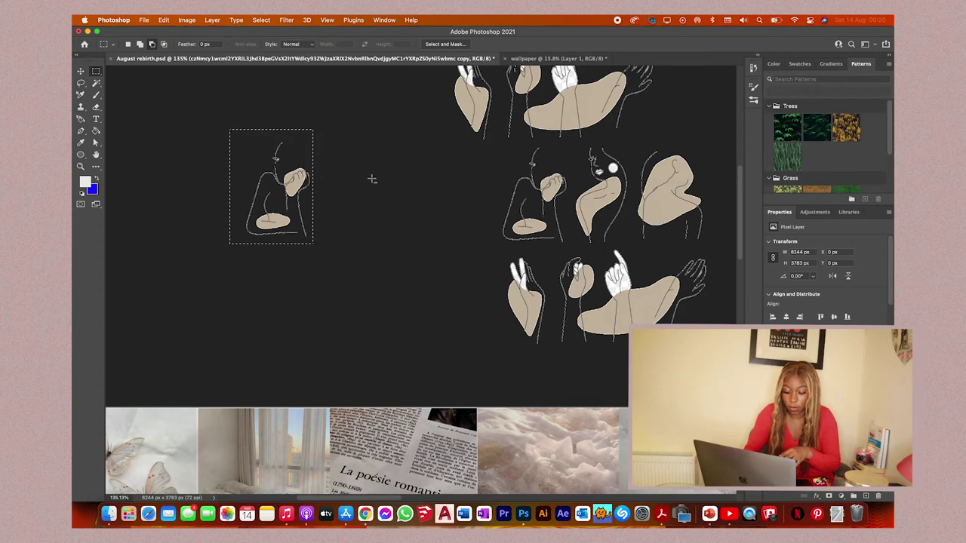
{"action": "key", "text": "super+d"}
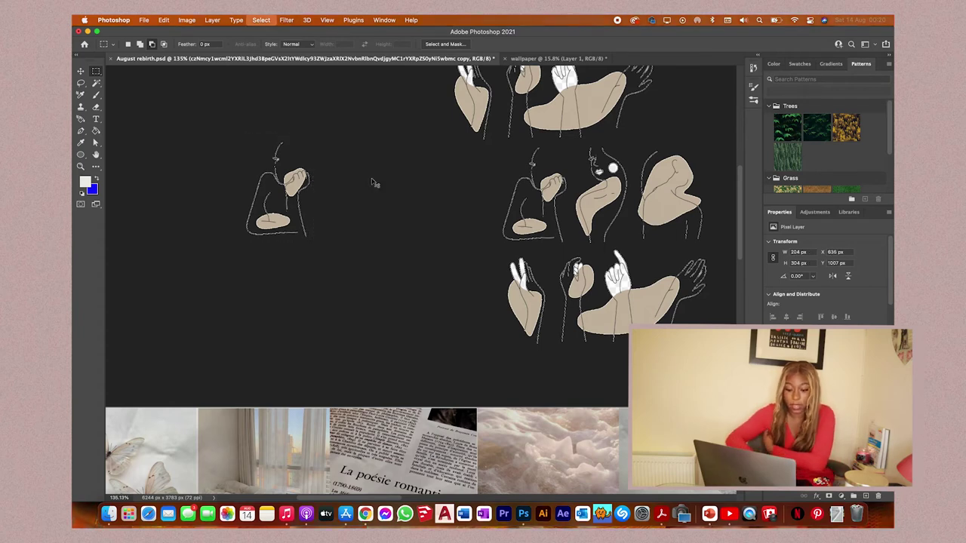
Step: Move the isolated seated figure onto the collage, between the butterflies and the curtained bedroom pictures
{"action": "left_click", "coordinate": [80, 70]}
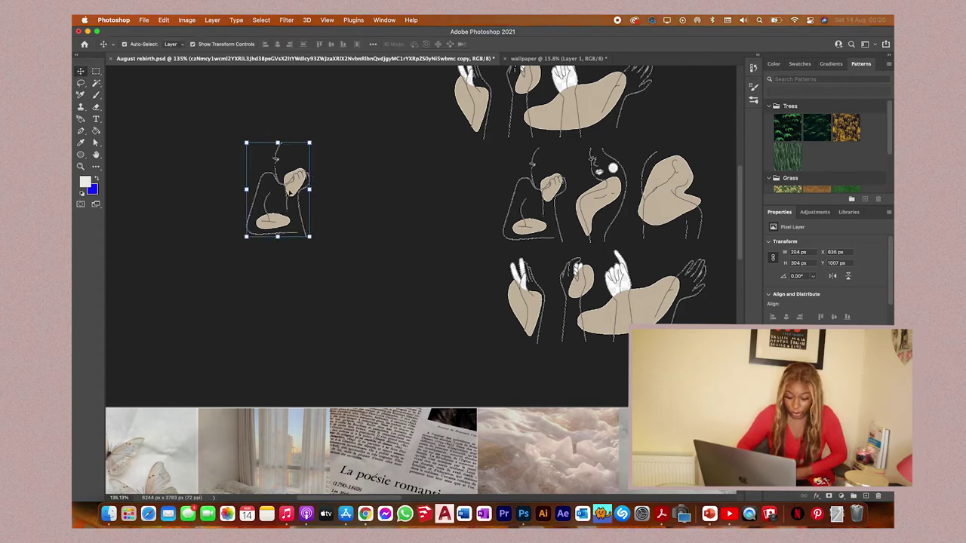
{"action": "left_click_drag", "start_coordinate": [289, 192], "coordinate": [294, 451]}
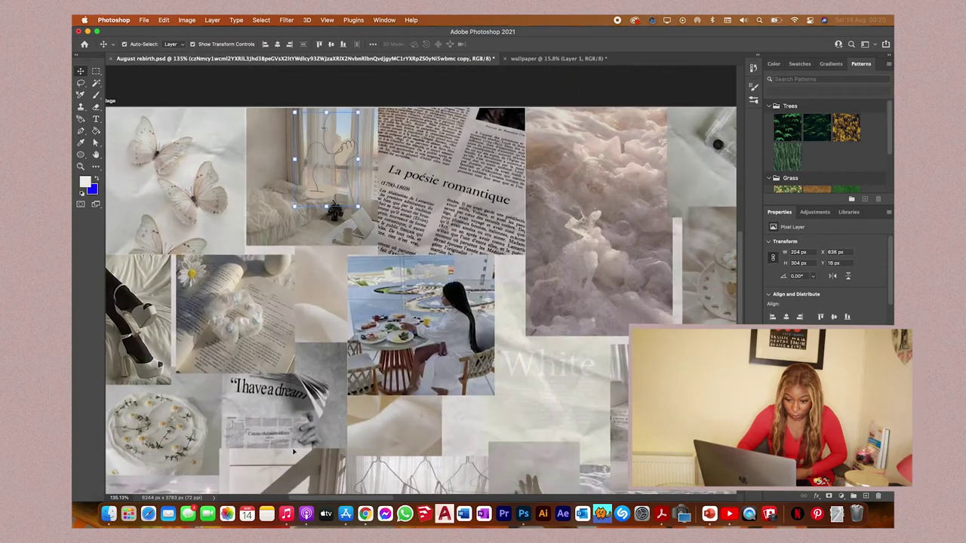
{"action": "scroll", "coordinate": [294, 451], "scroll_direction": "down", "scroll_amount": 1}
{"action": "scroll", "coordinate": [294, 451], "scroll_direction": "left", "scroll_amount": 1}
{"action": "mouse_move", "coordinate": [351, 163]}
{"action": "left_mouse_down"}
{"action": "mouse_move", "coordinate": [266, 198]}
{"action": "mouse_move", "coordinate": [279, 184]}
{"action": "mouse_move", "coordinate": [254, 155]}
{"action": "mouse_move", "coordinate": [280, 129]}
{"action": "mouse_move", "coordinate": [257, 144]}
{"action": "left_mouse_up"}
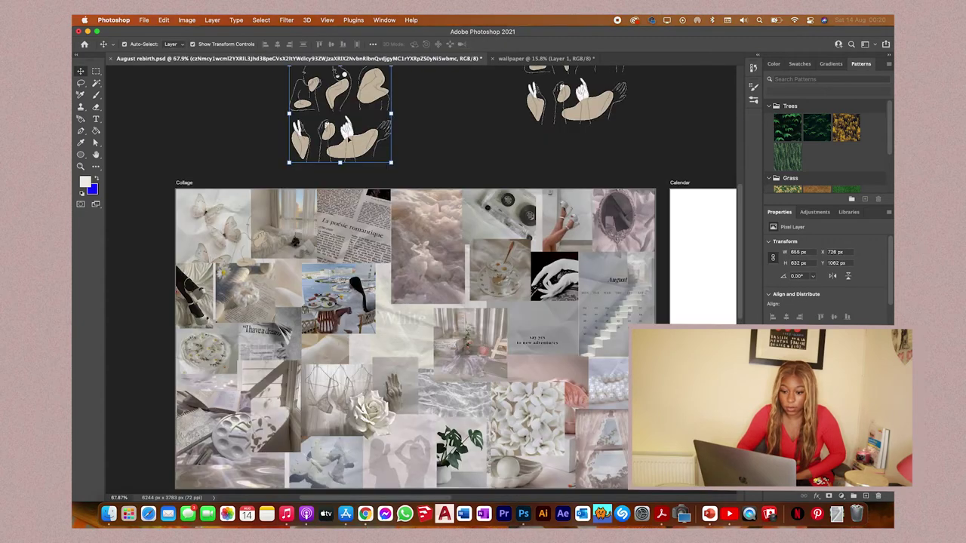
Step: Isolate the figure with the round earring from another sheet copy and place it between the clouds and teacup pictures
{"action": "scroll", "coordinate": [345, 139], "scroll_direction": "up", "scroll_amount": 5}
{"action": "scroll", "coordinate": [346, 139], "scroll_direction": "up", "scroll_amount": 10}
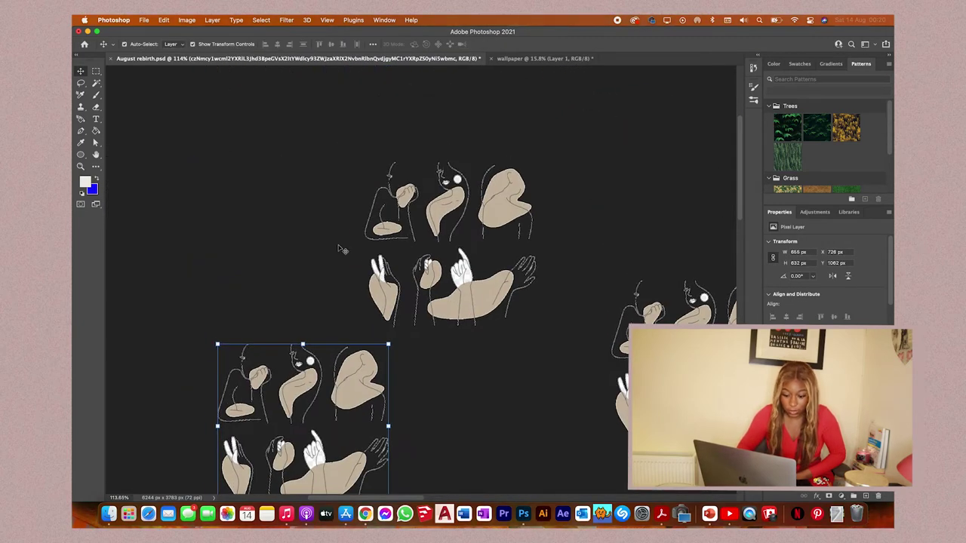
{"action": "scroll", "coordinate": [299, 232], "scroll_direction": "down", "scroll_amount": 5}
{"action": "left_click", "coordinate": [95, 70]}
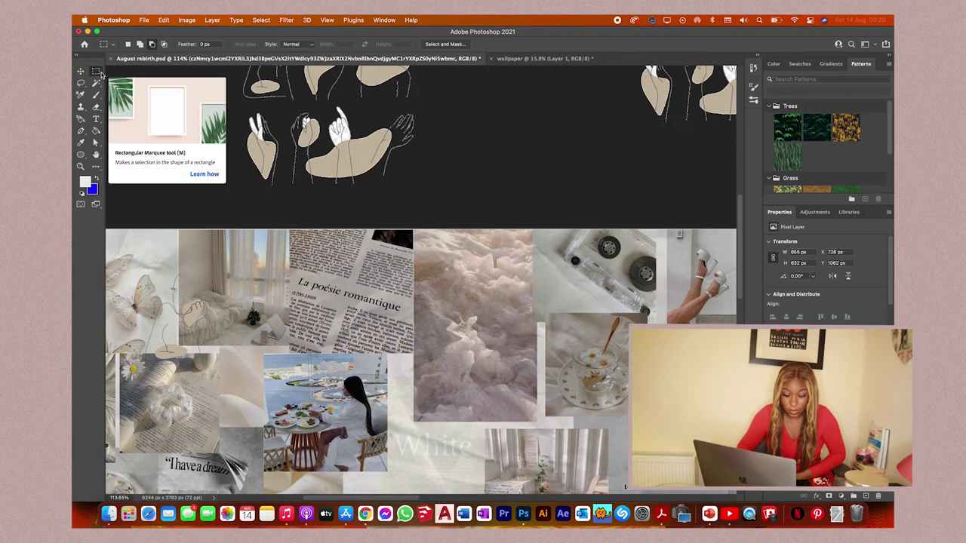
{"action": "scroll", "coordinate": [421, 279], "scroll_direction": "up", "scroll_amount": 2}
{"action": "scroll", "coordinate": [353, 91], "scroll_direction": "up", "scroll_amount": 5}
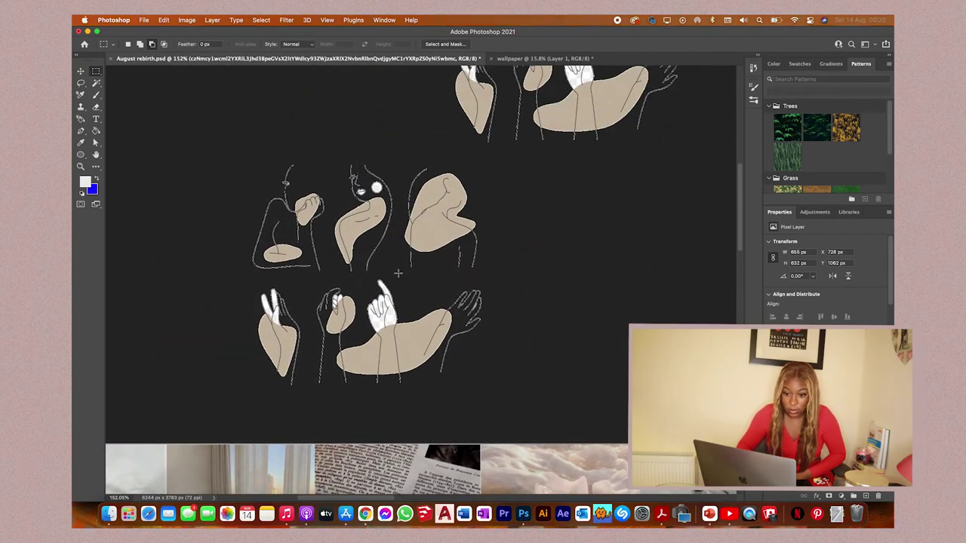
{"action": "left_click_drag", "start_coordinate": [394, 275], "coordinate": [330, 149]}
{"action": "left_click", "coordinate": [261, 20]}
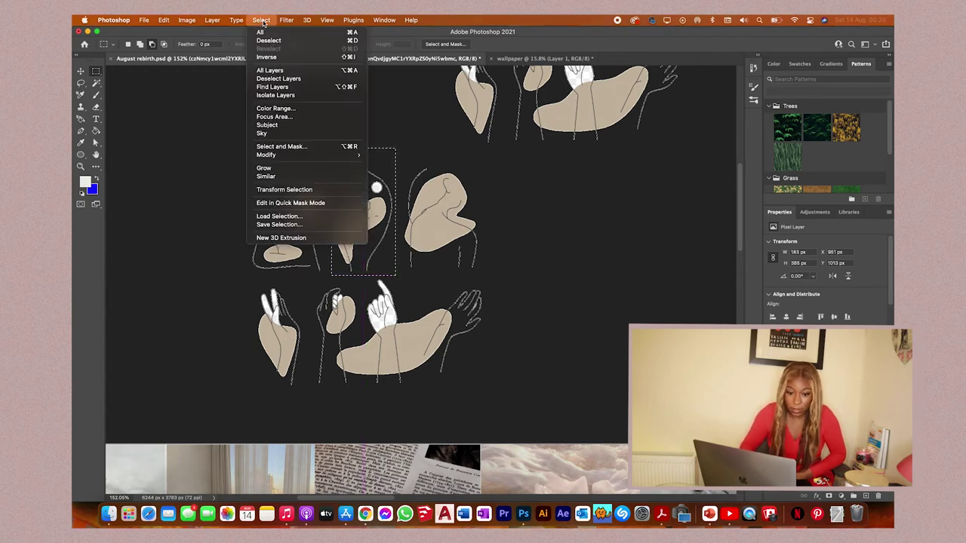
{"action": "left_click", "coordinate": [279, 59]}
{"action": "key", "text": "Delete"}
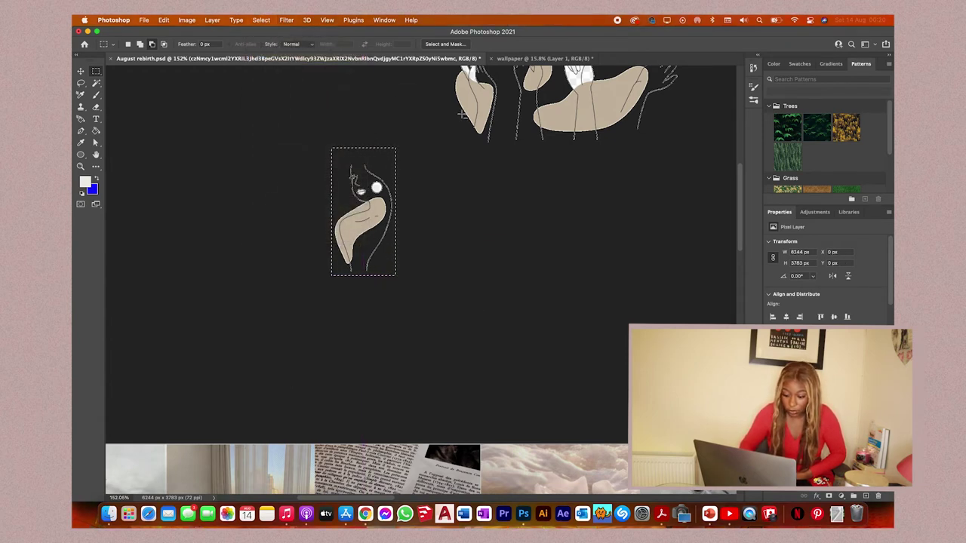
{"action": "key", "text": "super+d"}
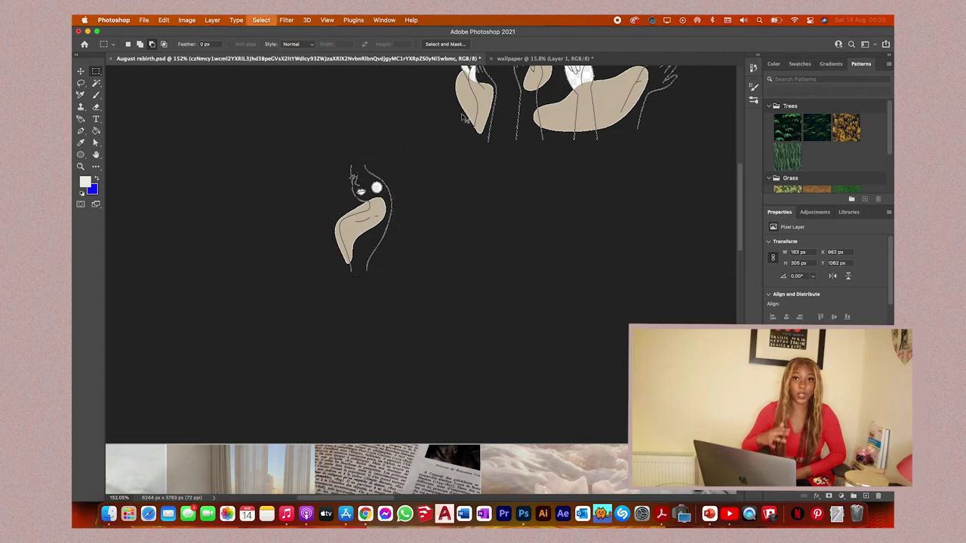
{"action": "left_click", "coordinate": [80, 73]}
{"action": "left_click_drag", "start_coordinate": [374, 219], "coordinate": [398, 393]}
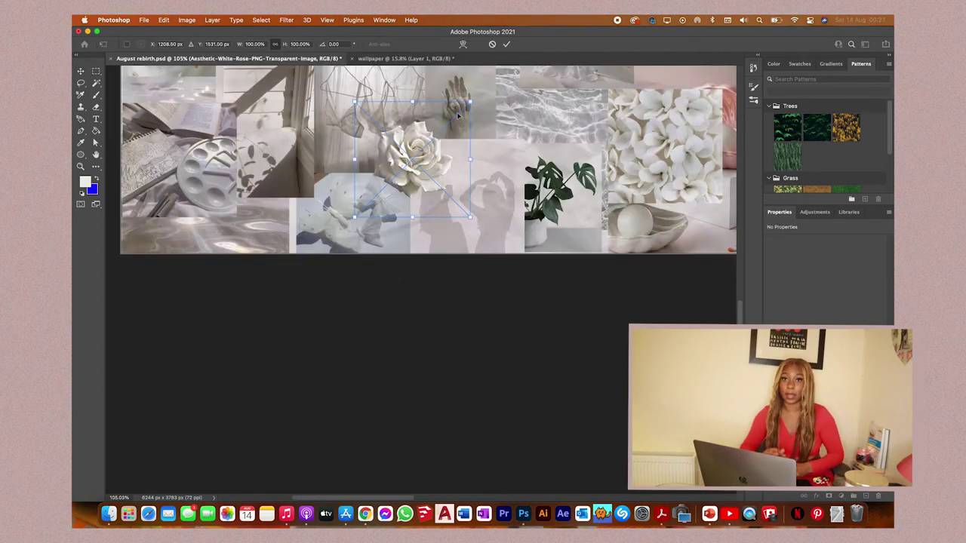
Step: Scale the white rose sticker down to about 74% beside the silhouettes picture
{"action": "left_click_drag", "start_coordinate": [462, 112], "coordinate": [445, 129]}
{"action": "scroll", "coordinate": [445, 144], "scroll_direction": "up", "scroll_amount": 8}
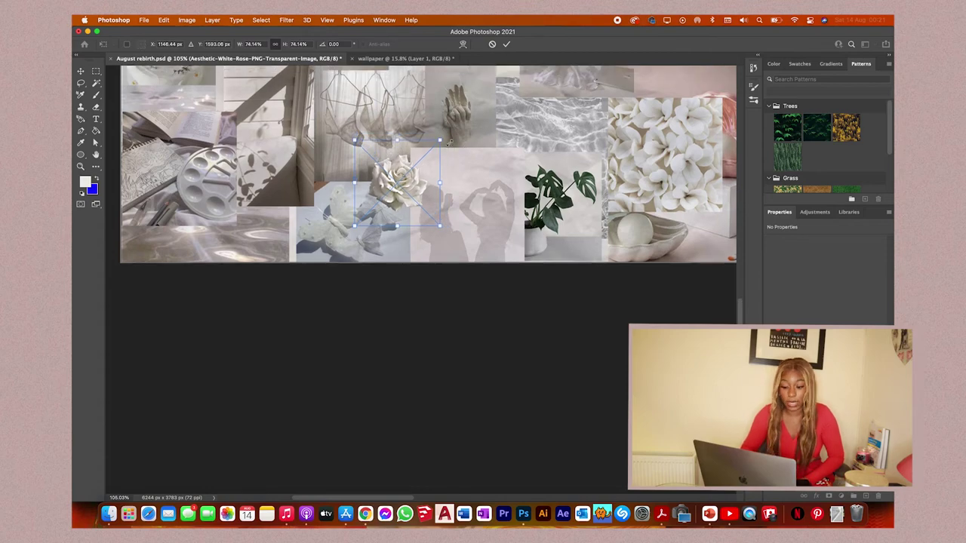
{"action": "scroll", "coordinate": [445, 161], "scroll_direction": "down", "scroll_amount": 2}
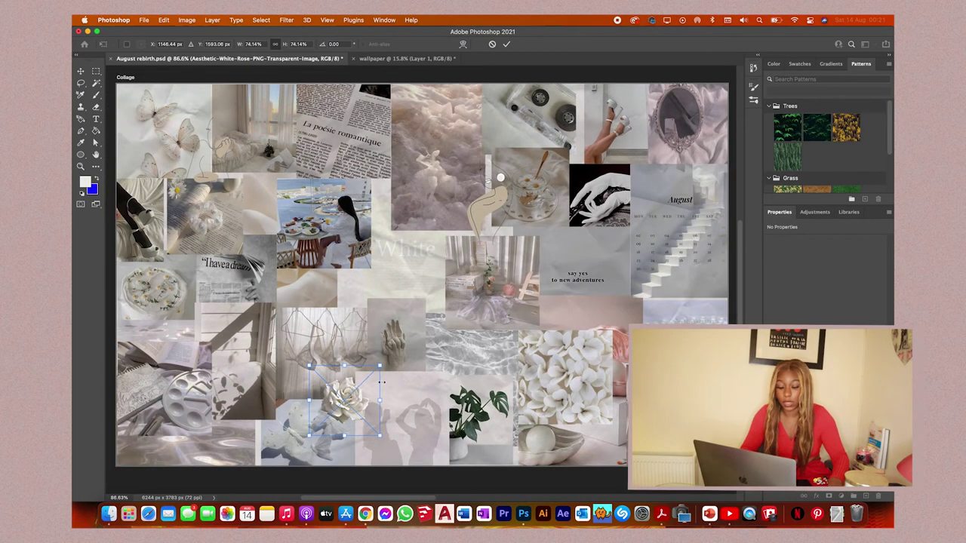
{"action": "key", "text": "Return"}
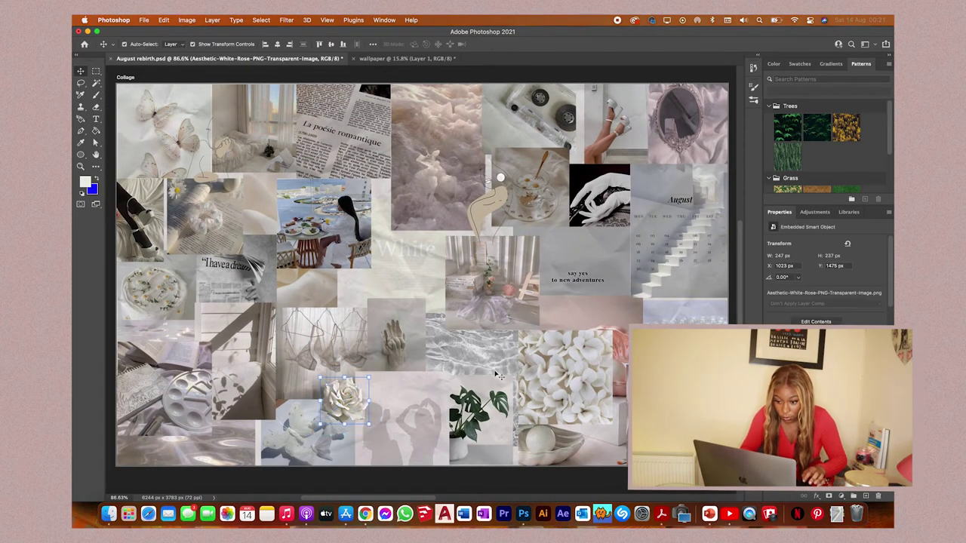
Step: Duplicate the white rose and place the copy where the curtained room, water and white blossoms pictures meet
{"action": "left_click_drag", "start_coordinate": [354, 408], "coordinate": [538, 332]}
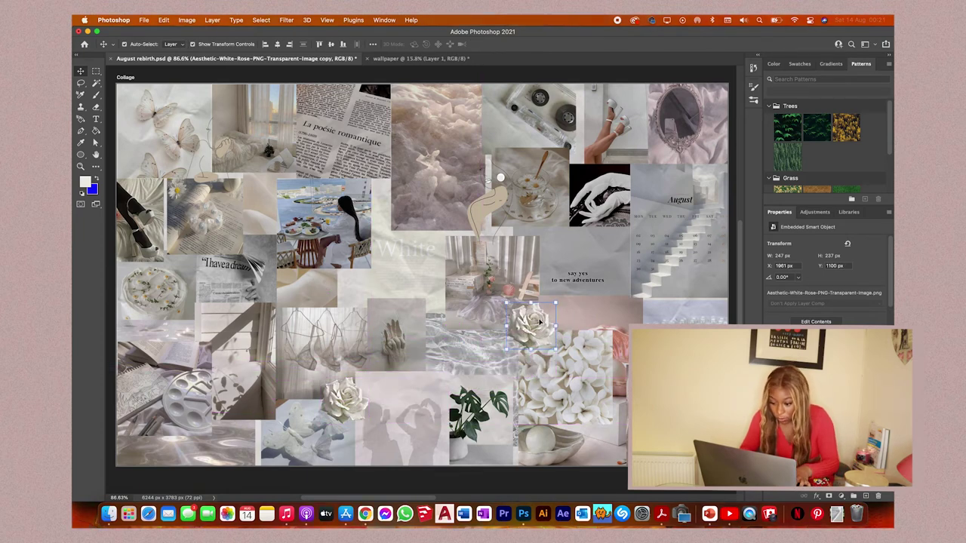
{"action": "scroll", "coordinate": [540, 321], "scroll_direction": "up", "scroll_amount": 5}
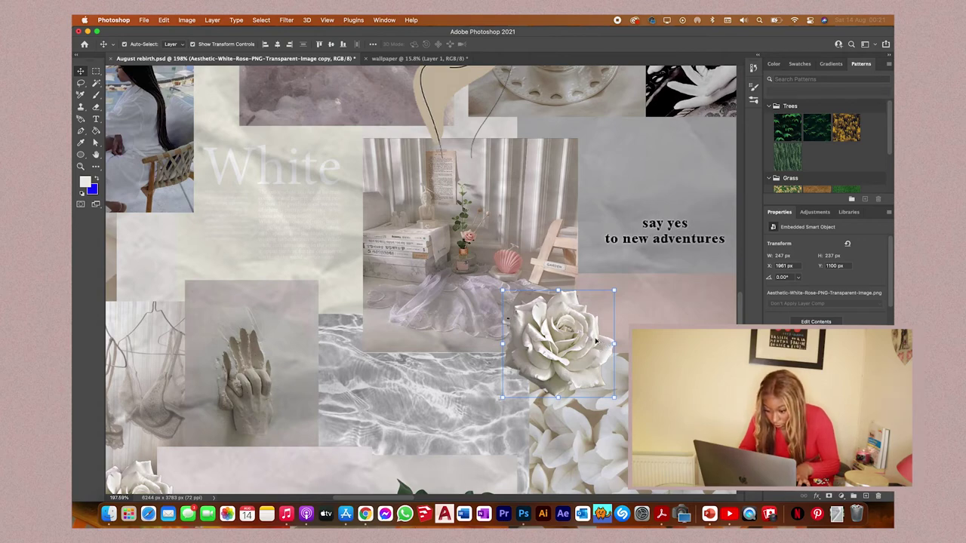
{"action": "scroll", "coordinate": [601, 344], "scroll_direction": "down", "scroll_amount": 5}
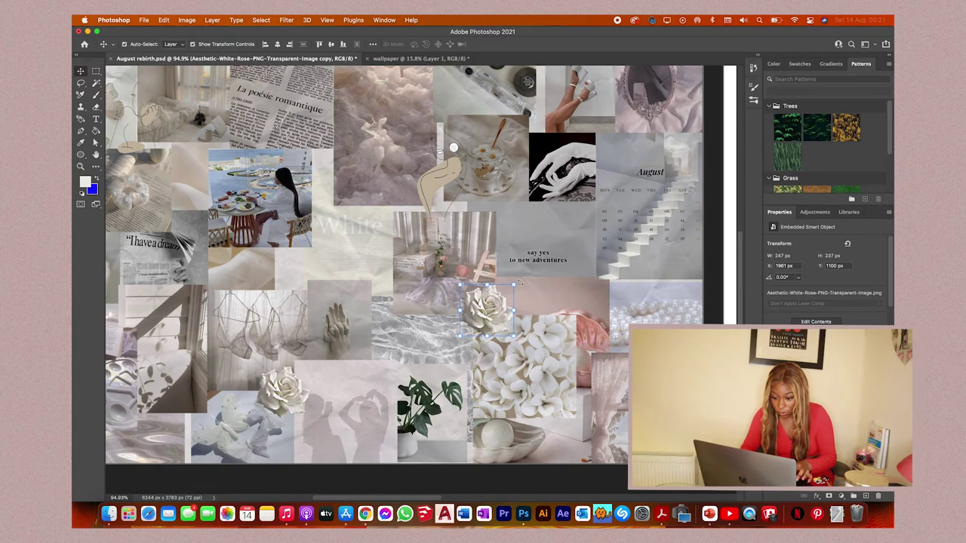
Step: Scale the rose copy down to about 46%, rotate it, and position it between the staircase calendar and pearls pictures
{"action": "left_click_drag", "start_coordinate": [519, 283], "coordinate": [628, 293]}
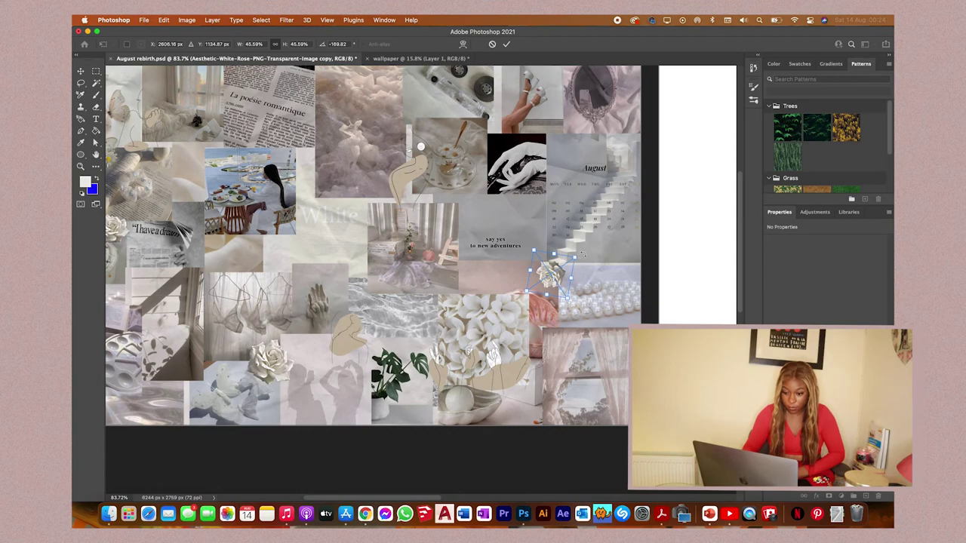
{"action": "left_click_drag", "start_coordinate": [583, 255], "coordinate": [586, 266]}
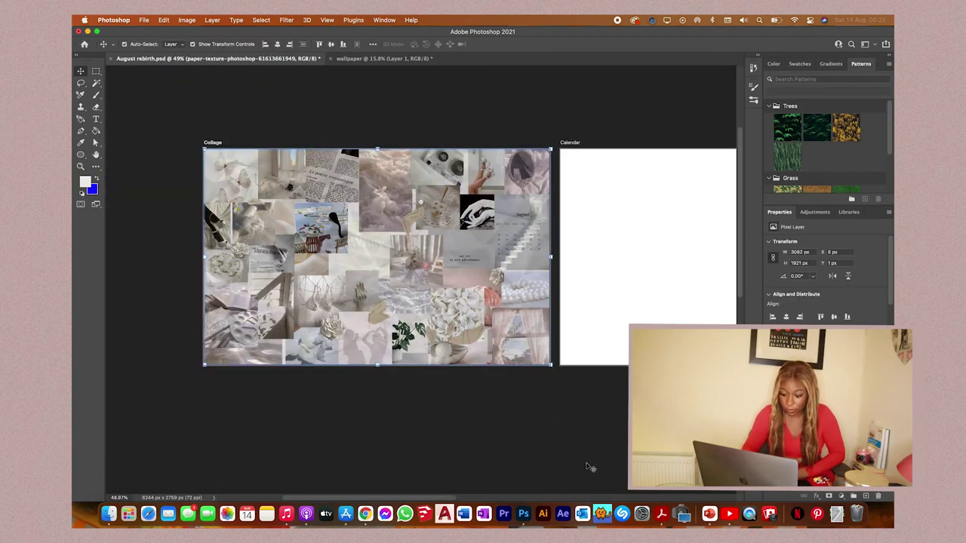
{"action": "scroll", "coordinate": [351, 174], "scroll_direction": "up", "scroll_amount": 3}
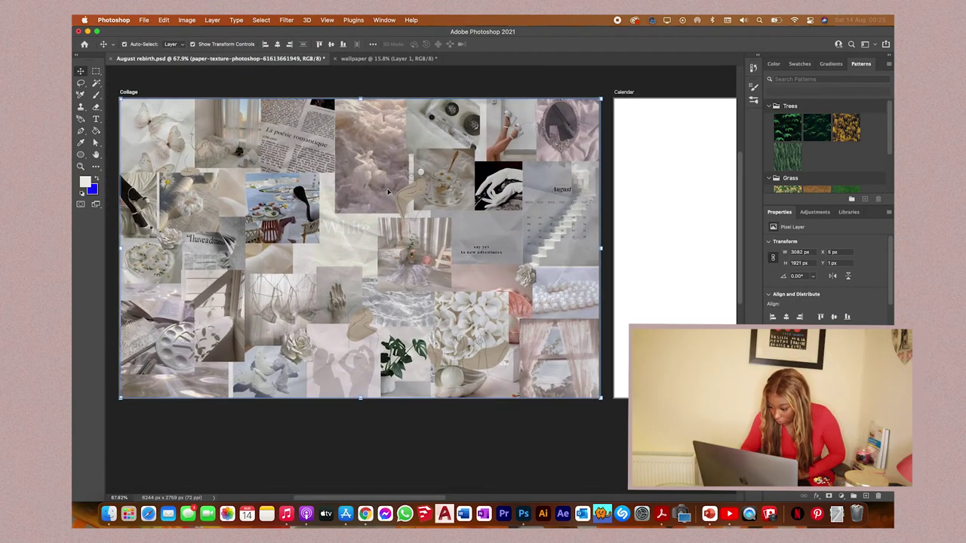
{"action": "scroll", "coordinate": [388, 192], "scroll_direction": "up", "scroll_amount": 4}
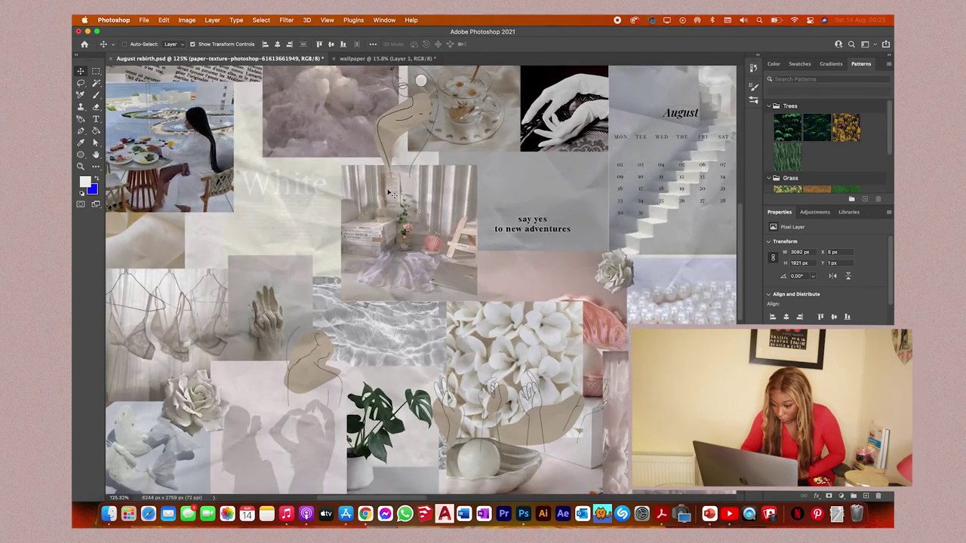
Step: Undo and reapply the latest layer changes to compare the stickers with and without the paper texture over them
{"action": "key", "text": "super+z"}
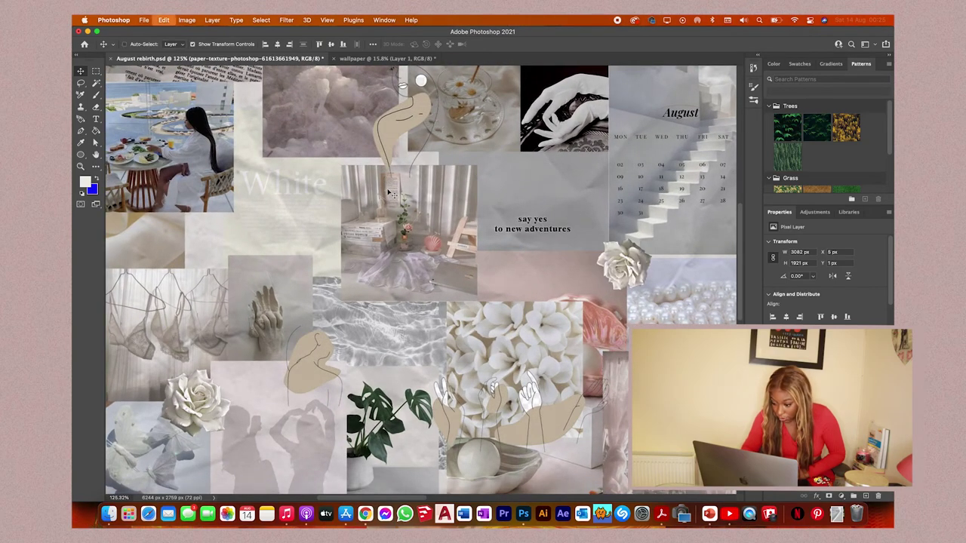
{"action": "key", "text": "super+z"}
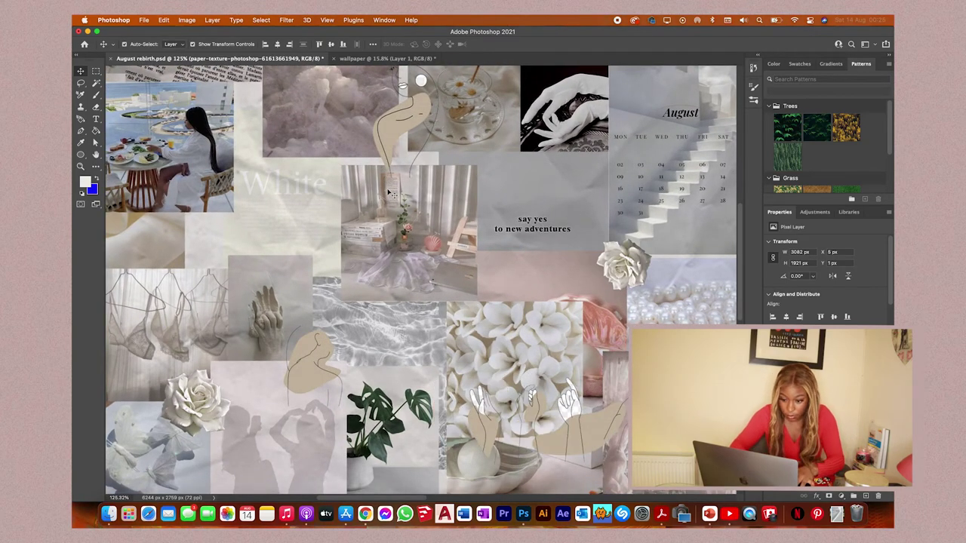
{"action": "key", "text": "super+z"}
{"action": "key", "text": "super+z"}
{"action": "key", "text": "super+z"}
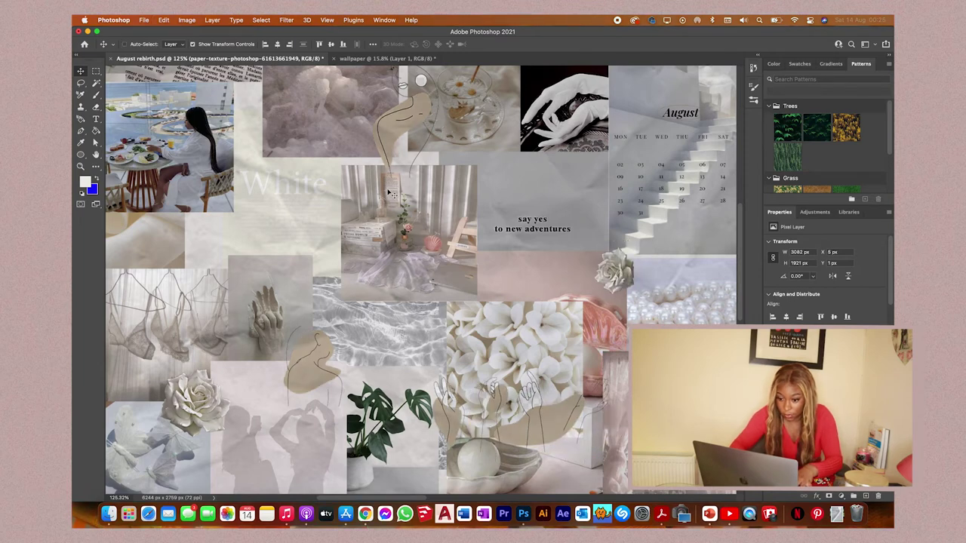
{"action": "key", "text": "super+z"}
{"action": "key", "text": "super+z"}
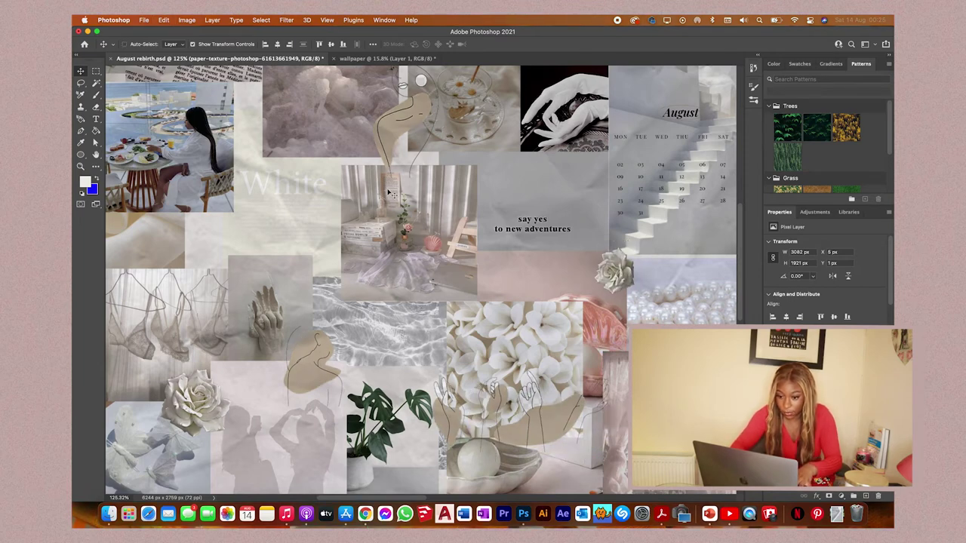
{"action": "key", "text": "super+z"}
{"action": "key", "text": "super+z"}
{"action": "key", "text": "super+z"}
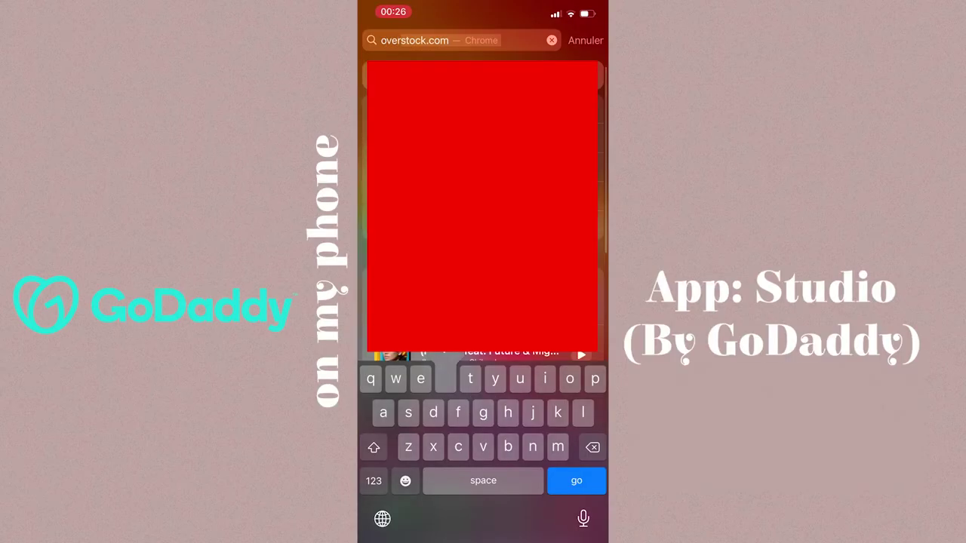
Step: Switch to the phone, search its apps for "godad", and open GoDaddy Studio
{"action": "key", "text": "BackSpace"}
{"action": "key", "text": "BackSpace"}
{"action": "key", "text": "BackSpace"}
{"action": "key", "text": "BackSpace"}
{"action": "key", "text": "BackSpace"}
{"action": "type", "text": "go"}
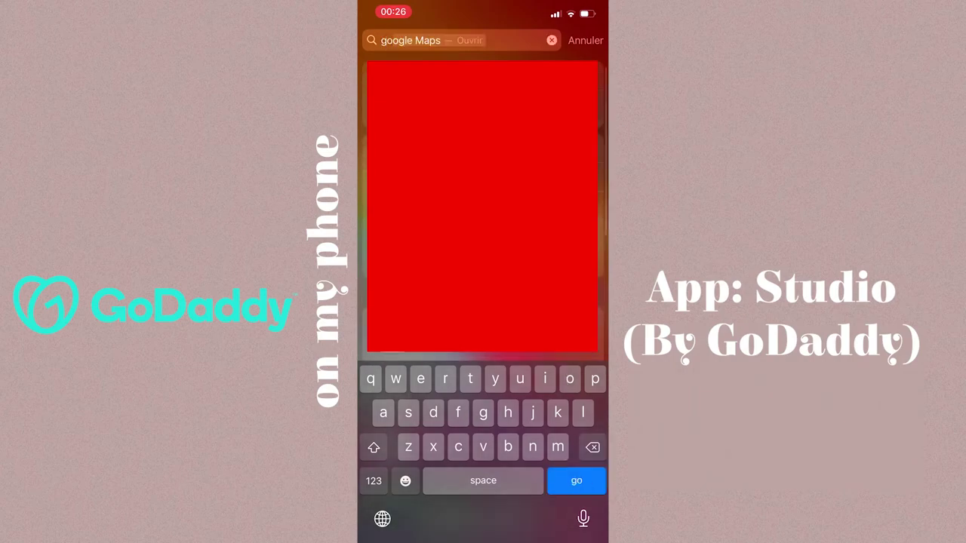
{"action": "type", "text": "dad"}
{"action": "key", "text": "Return"}
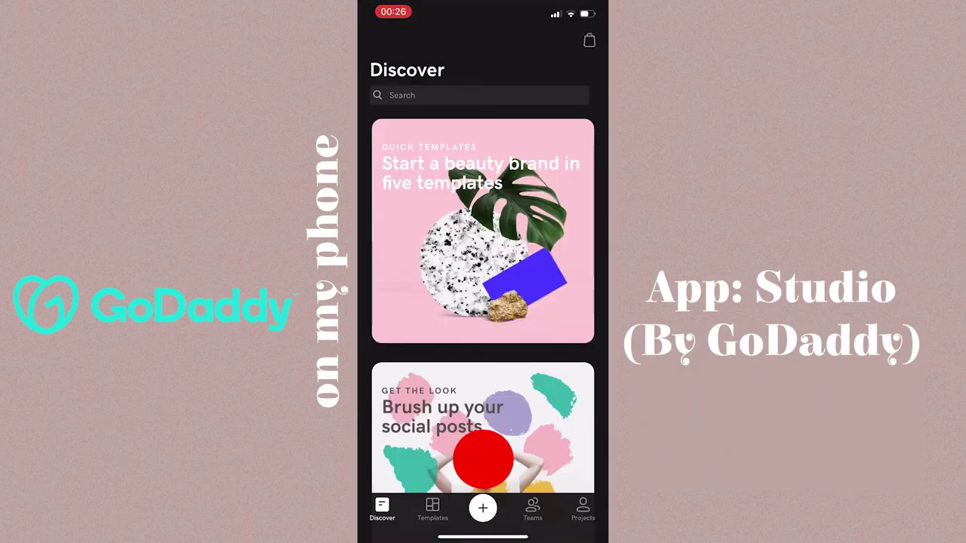
Step: Create a new project with a transparent background and an unconstrained custom size of 3072 by 1920 px
{"action": "left_click", "coordinate": [483, 505]}
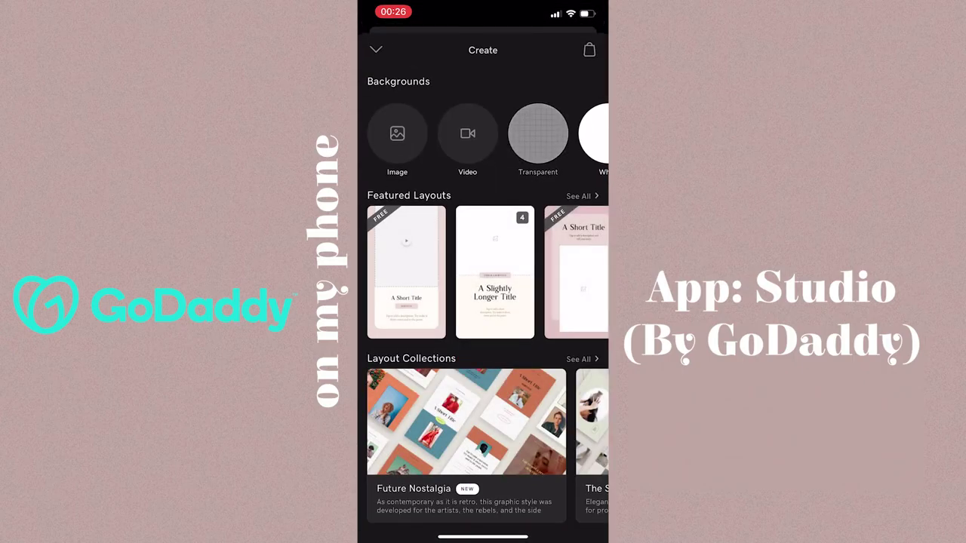
{"action": "left_click", "coordinate": [537, 134]}
{"action": "left_click", "coordinate": [431, 89]}
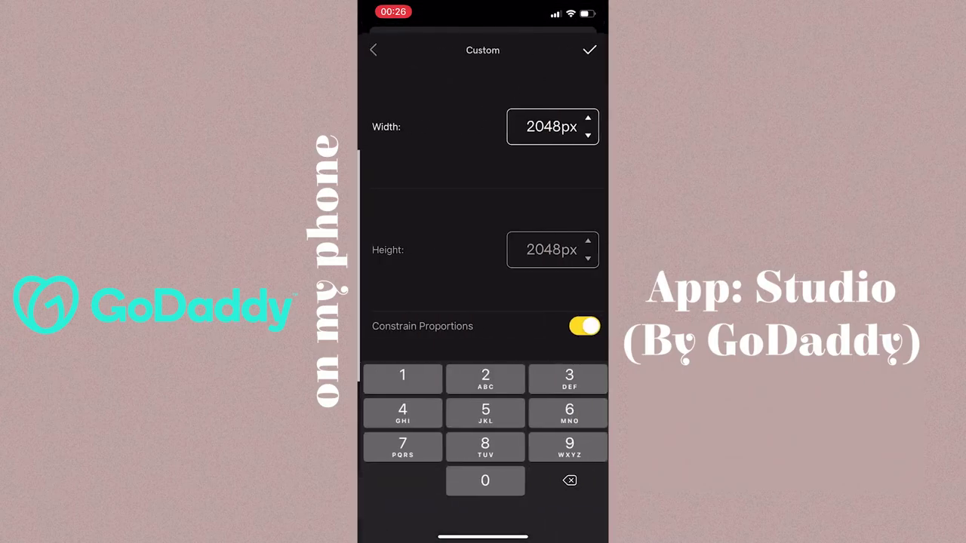
{"action": "type", "text": "3072"}
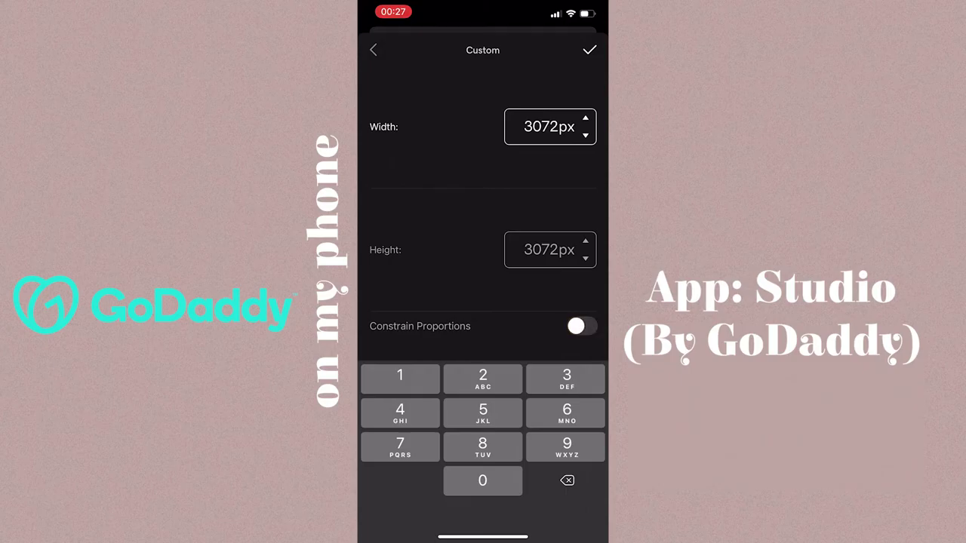
{"action": "left_click", "coordinate": [550, 250]}
{"action": "type", "text": "192"}
{"action": "left_click", "coordinate": [590, 50]}
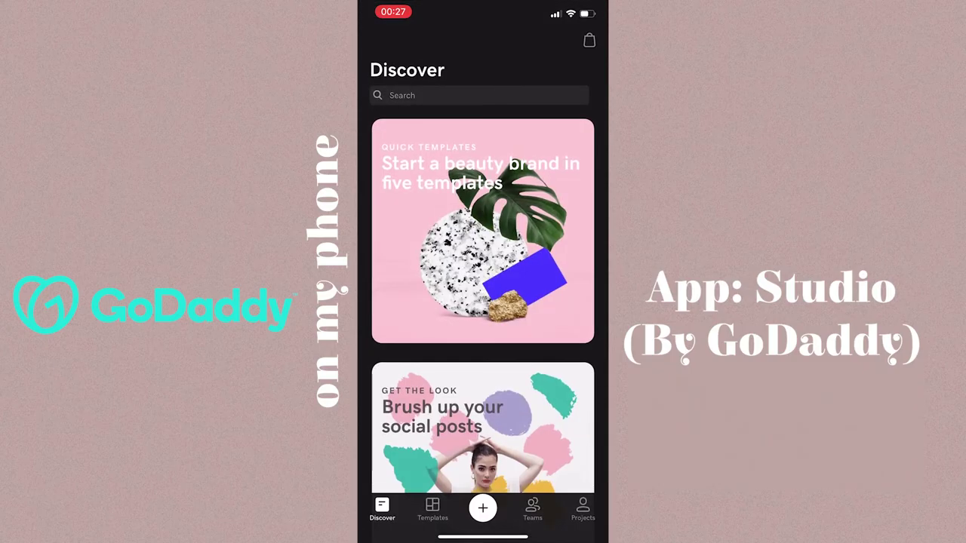
Step: Add the August staircase calendar picture to the canvas, shrink it, and place it on the right half
{"action": "left_click", "coordinate": [384, 455]}
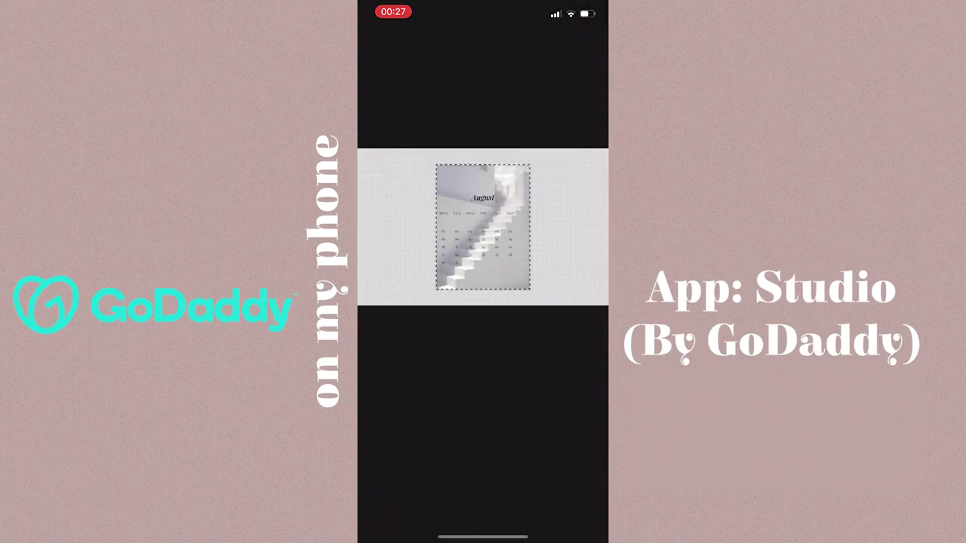
{"action": "left_click_drag", "start_coordinate": [522, 222], "coordinate": [542, 220]}
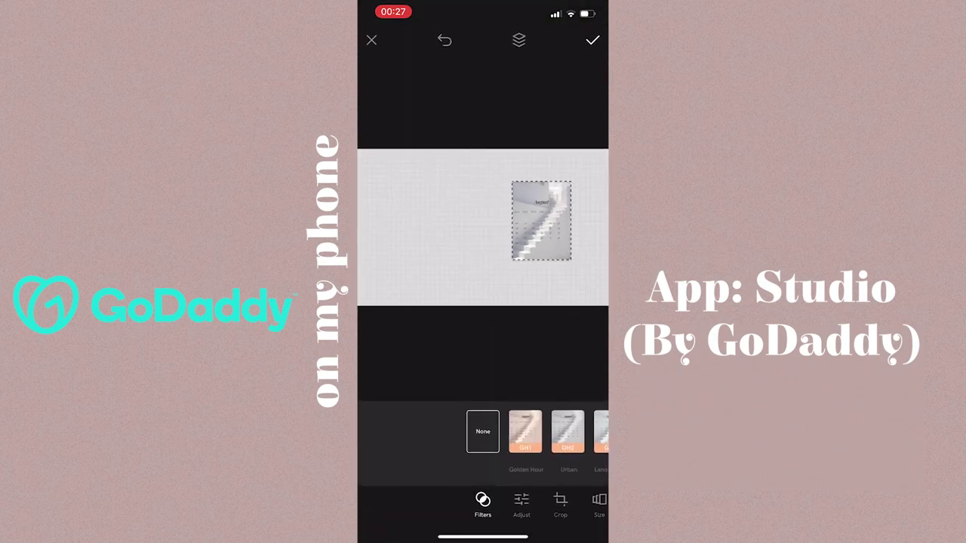
{"action": "left_click", "coordinate": [592, 40]}
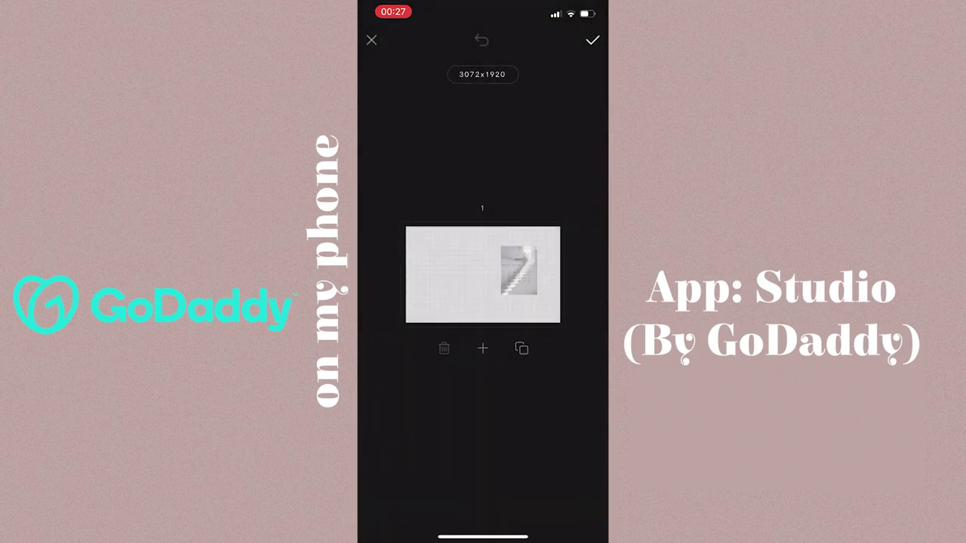
Step: Give the 3072x1920 background layer a solid color and adjust it with the color wheel
{"action": "left_click", "coordinate": [539, 60]}
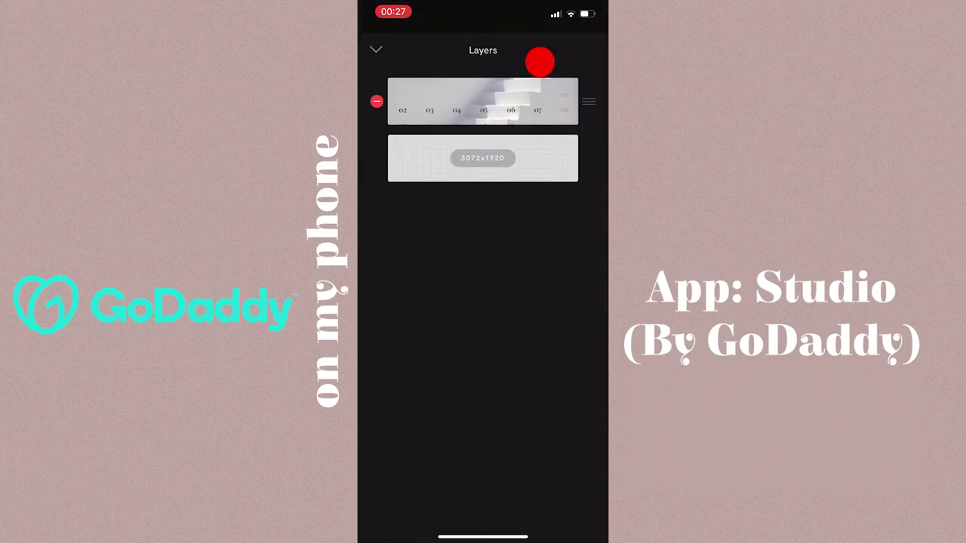
{"action": "left_click", "coordinate": [483, 158]}
{"action": "left_click", "coordinate": [515, 473]}
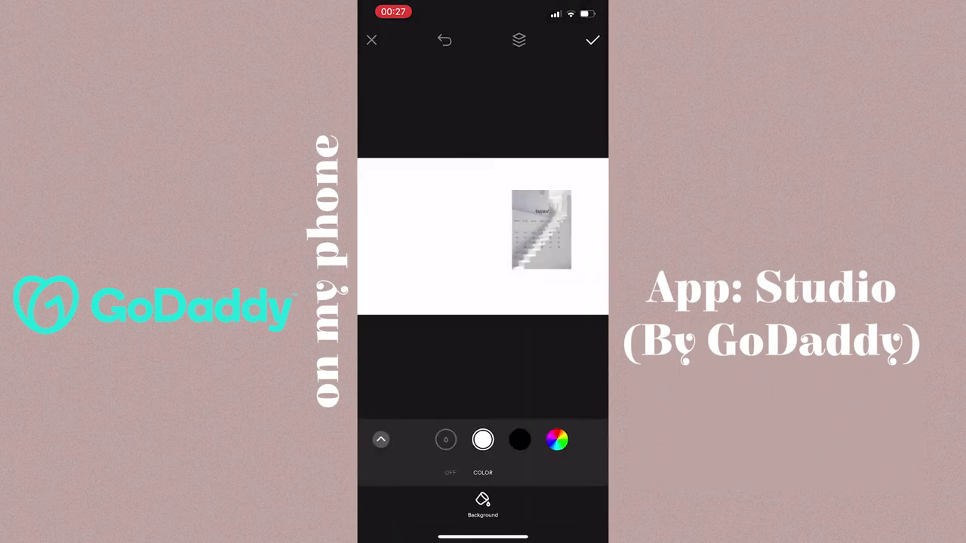
{"action": "left_click", "coordinate": [556, 440]}
{"action": "left_click_drag", "start_coordinate": [453, 377], "coordinate": [579, 378]}
{"action": "mouse_move", "coordinate": [483, 377]}
{"action": "left_mouse_down"}
{"action": "mouse_move", "coordinate": [453, 378]}
{"action": "mouse_move", "coordinate": [488, 377]}
{"action": "left_mouse_up"}
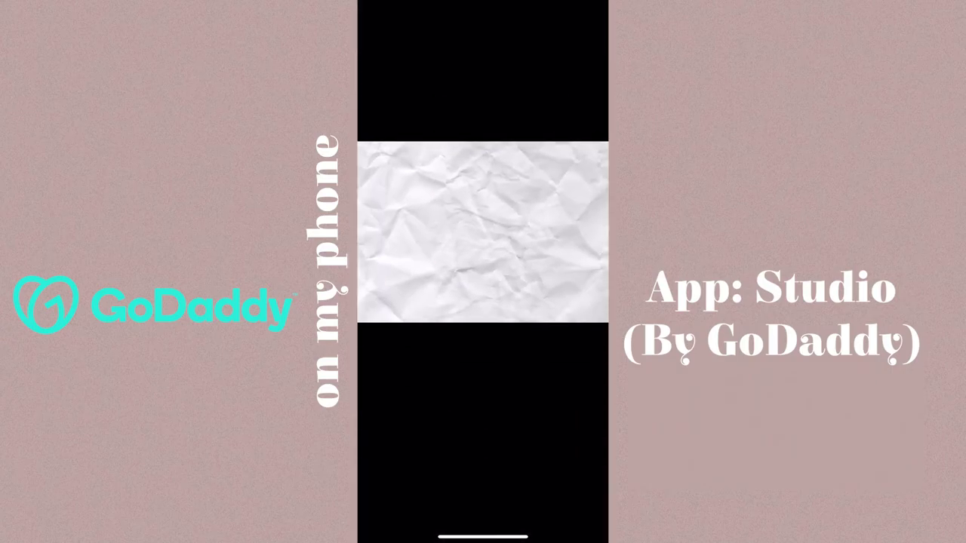
Step: Enlarge the crumpled paper picture to cover the whole canvas and set its blend mode to Multiply, trying Lighten as well
{"action": "left_click_drag", "start_coordinate": [445, 536], "coordinate": [581, 537]}
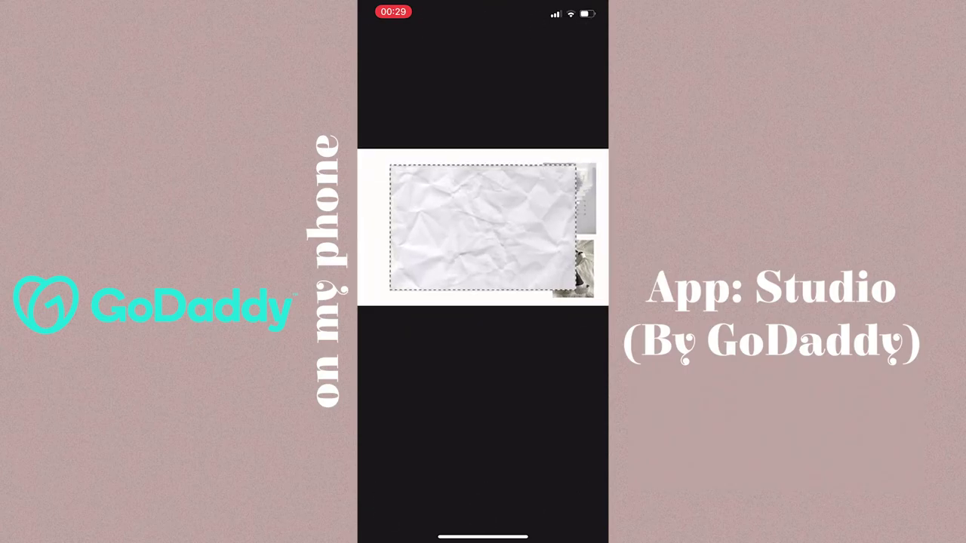
{"action": "left_click_drag", "start_coordinate": [576, 289], "coordinate": [607, 313]}
{"action": "scroll", "coordinate": [482, 504], "scroll_direction": "right", "scroll_amount": 3}
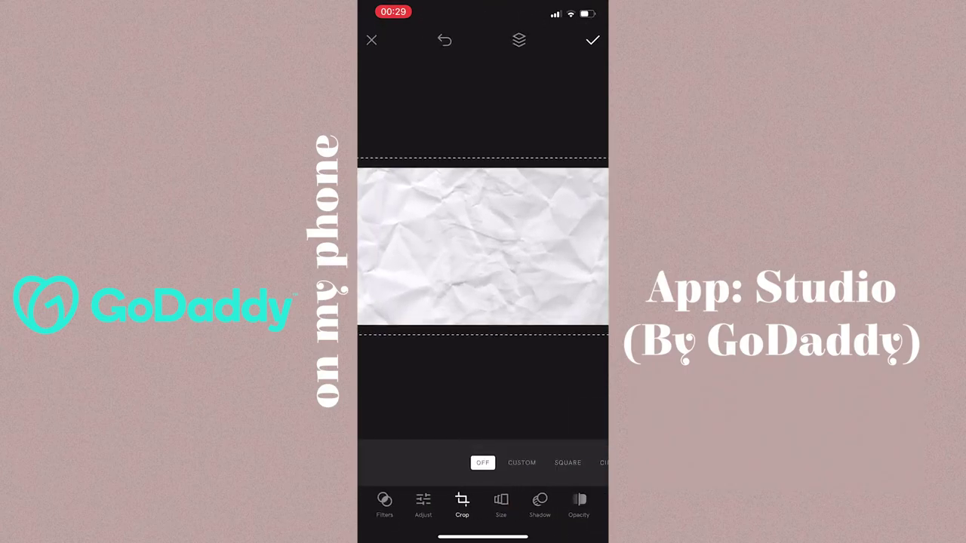
{"action": "scroll", "coordinate": [482, 504], "scroll_direction": "right", "scroll_amount": 2}
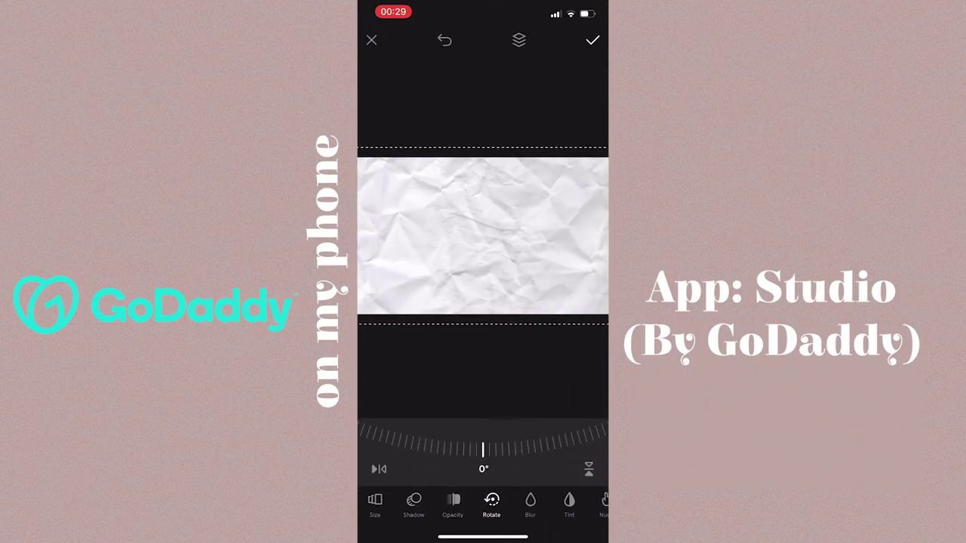
{"action": "scroll", "coordinate": [482, 504], "scroll_direction": "right", "scroll_amount": 2}
{"action": "left_click", "coordinate": [491, 501]}
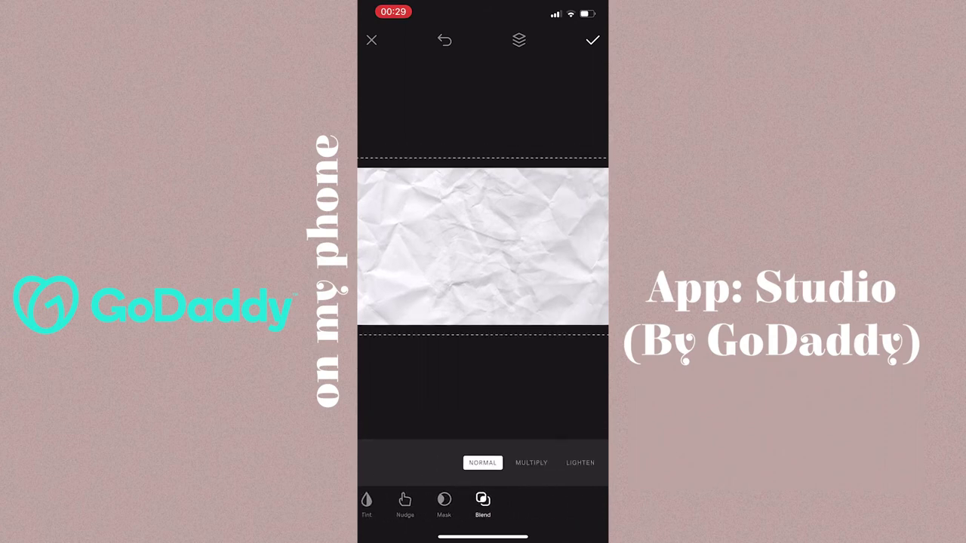
{"action": "left_click", "coordinate": [532, 462]}
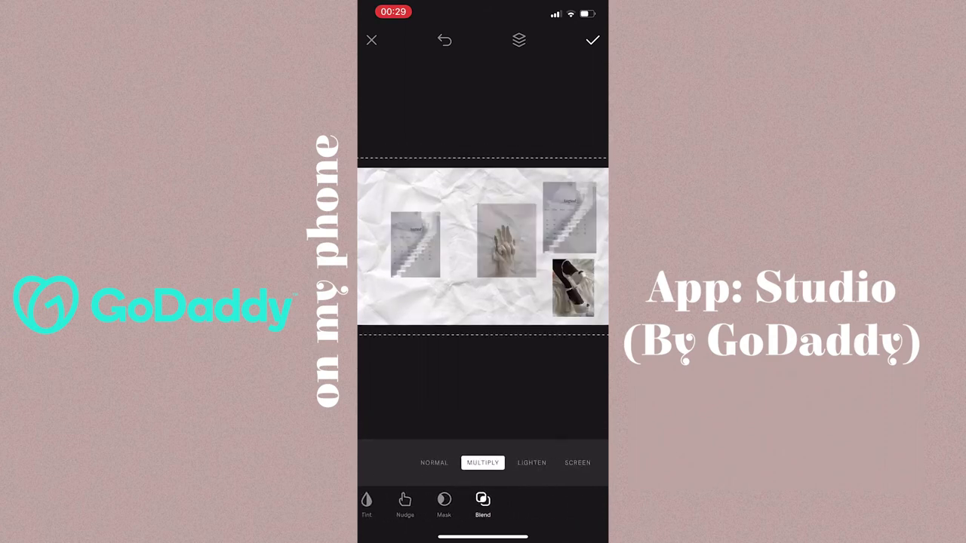
{"action": "left_click", "coordinate": [531, 462]}
{"action": "left_click", "coordinate": [435, 463]}
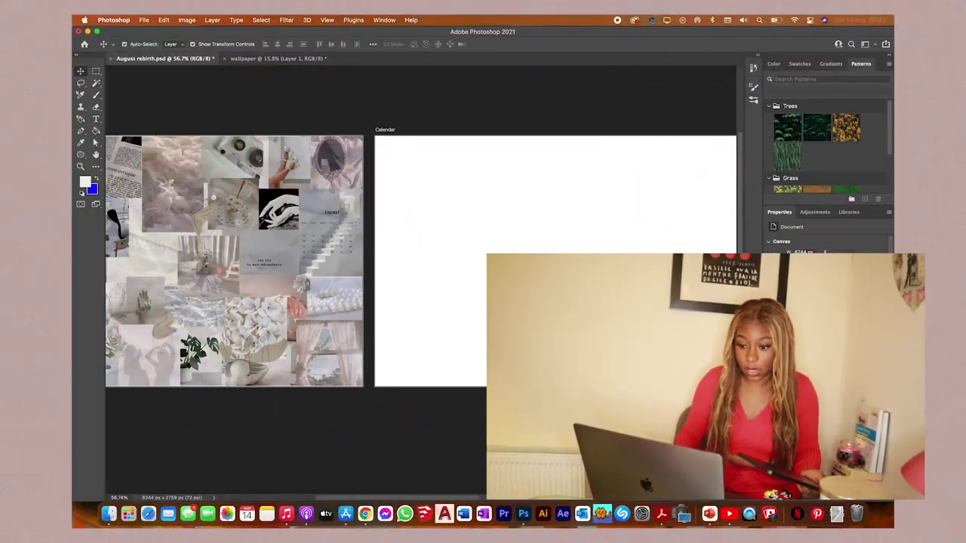
Step: Switch to Photoshop and fill a new layer on the Calendar artboard with the off-white foreground color efece7
{"action": "left_click", "coordinate": [808, 394]}
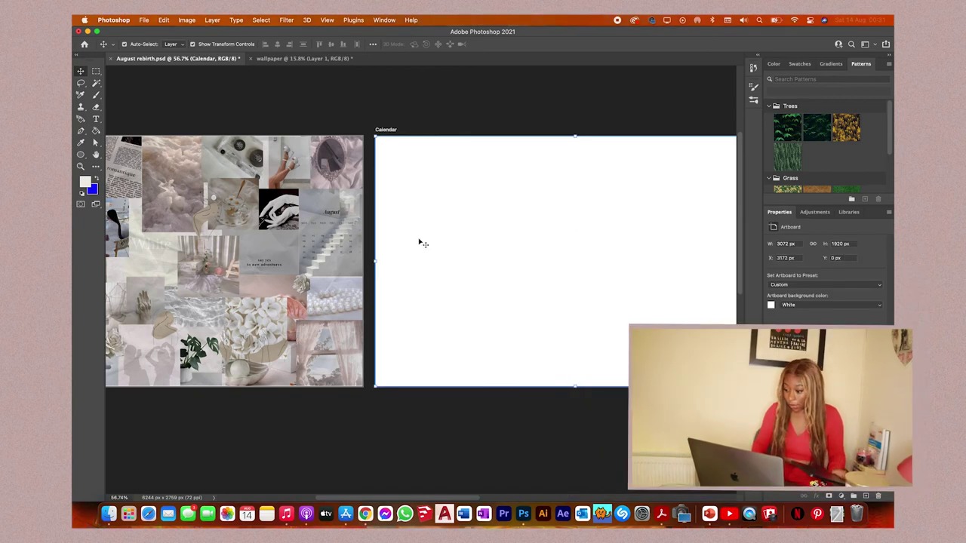
{"action": "left_click", "coordinate": [86, 182]}
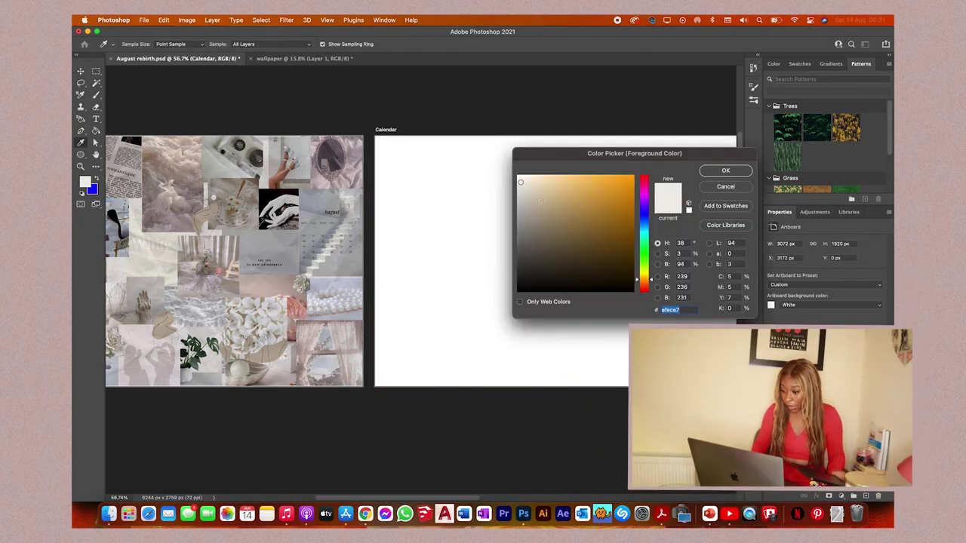
{"action": "left_click", "coordinate": [723, 171]}
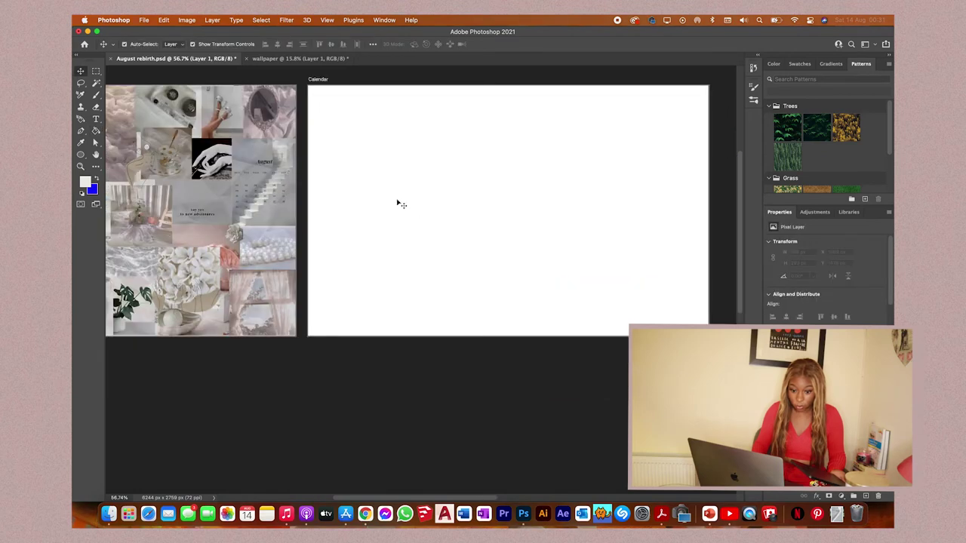
{"action": "left_click", "coordinate": [98, 130]}
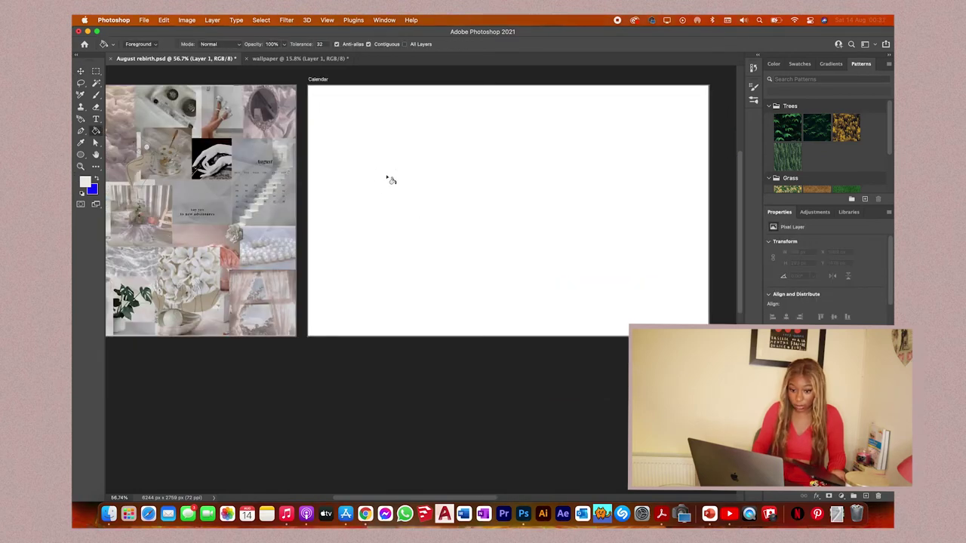
{"action": "left_click", "coordinate": [388, 181]}
{"action": "scroll", "coordinate": [259, 190], "scroll_direction": "up", "scroll_amount": 3}
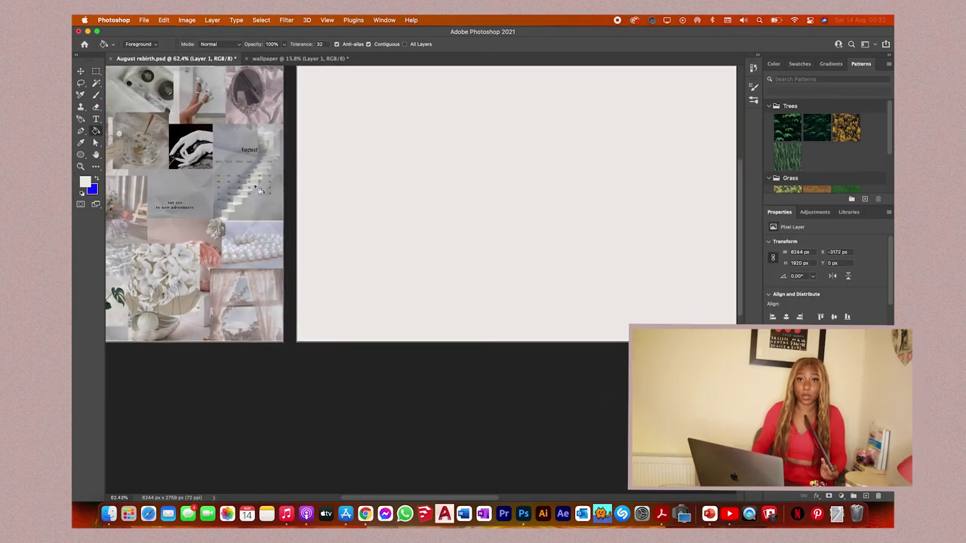
Step: Undo the off-white fill on the Calendar artboard and reapply it
{"action": "scroll", "coordinate": [258, 190], "scroll_direction": "down", "scroll_amount": 5}
{"action": "key", "text": "super+z"}
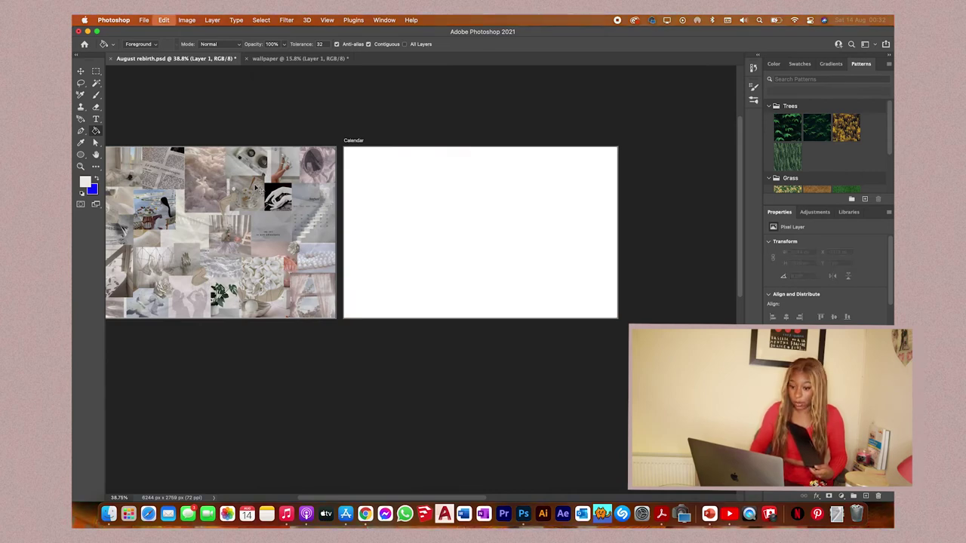
{"action": "key", "text": "shift+super+z"}
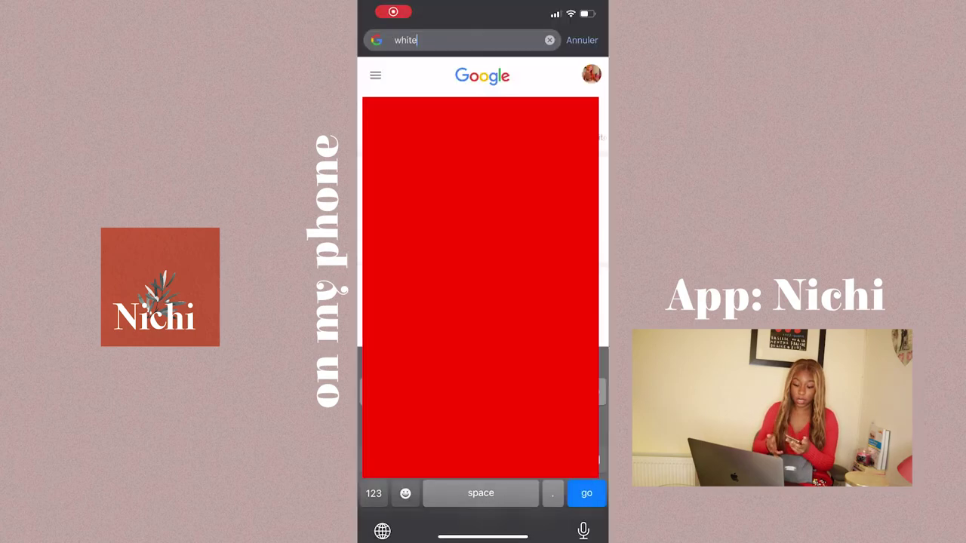
Step: Switch to Google on the phone, search images for "white", and save the 7680x4320 White Solid Color Background
{"action": "key", "text": "Return"}
{"action": "left_click", "coordinate": [413, 136]}
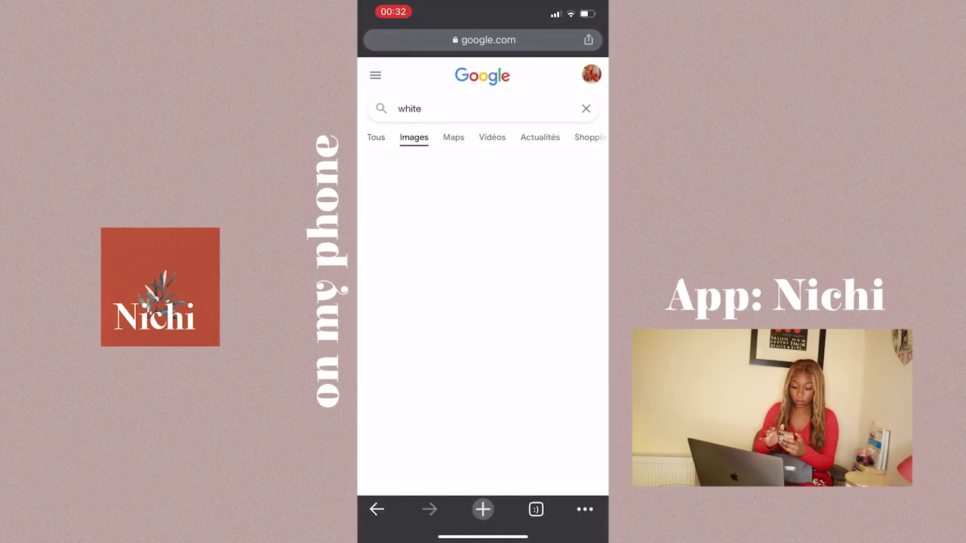
{"action": "scroll", "coordinate": [483, 339], "scroll_direction": "down", "scroll_amount": 1}
{"action": "right_click", "coordinate": [483, 128]}
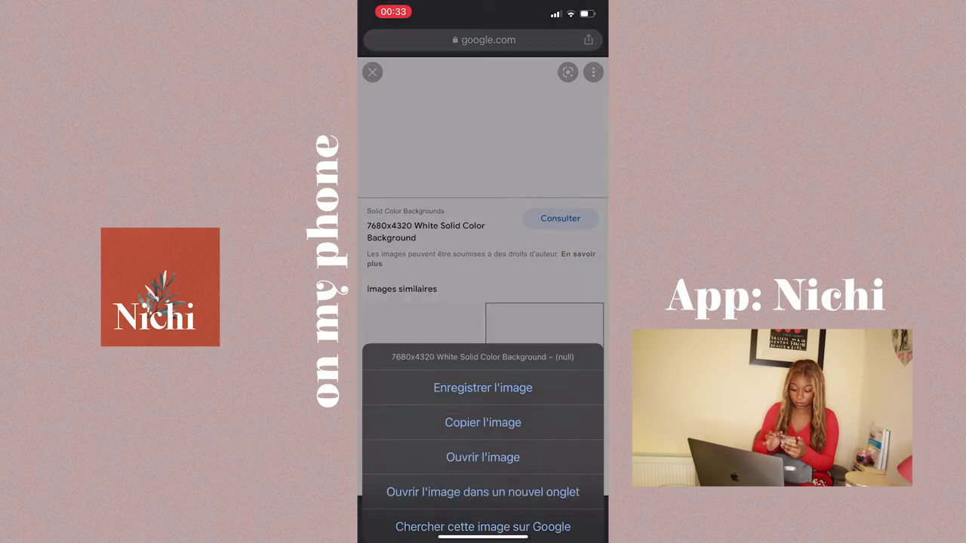
Step: Switch to Nichi, cover the canvas with the white picture, and add the August calendar sticker
{"action": "left_click", "coordinate": [482, 327]}
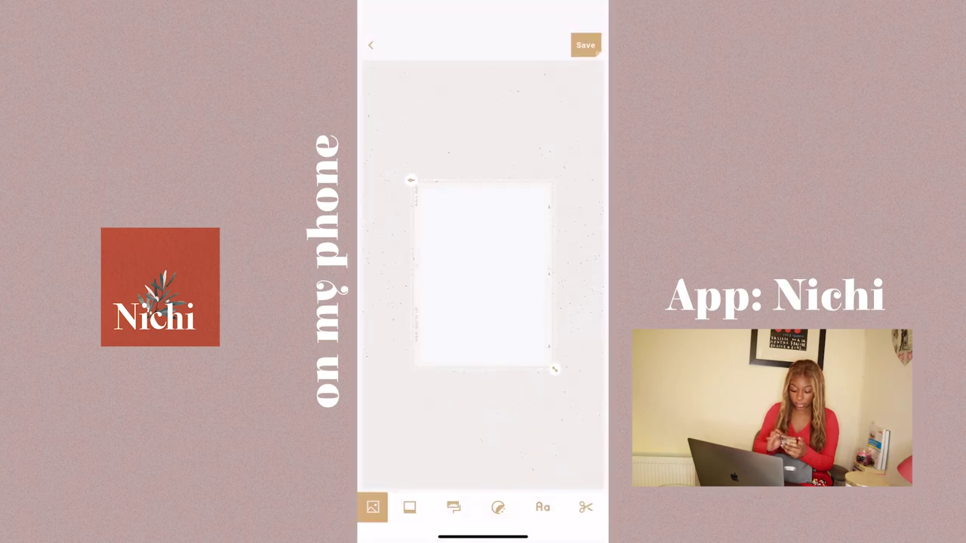
{"action": "left_click", "coordinate": [498, 508]}
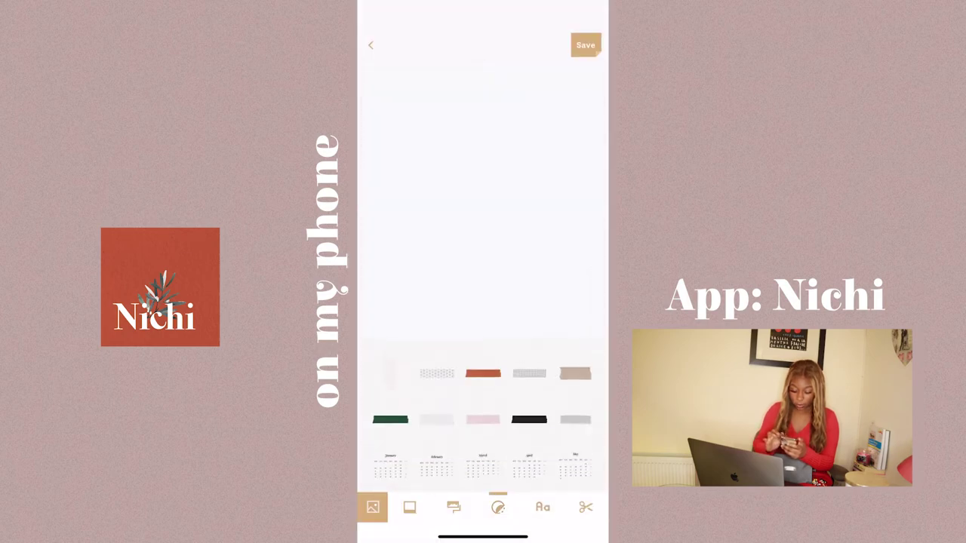
{"action": "scroll", "coordinate": [483, 423], "scroll_direction": "down", "scroll_amount": 3}
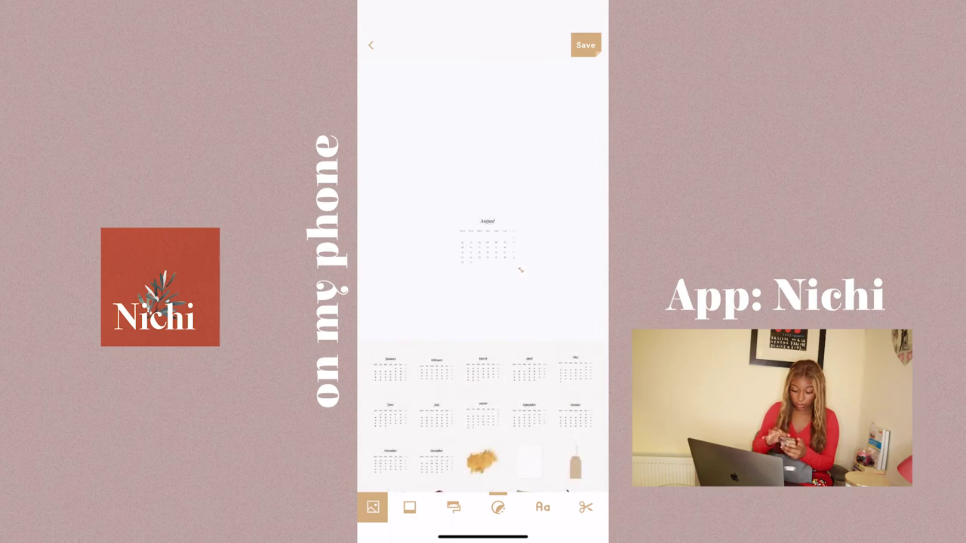
Step: Enlarge the August calendar sticker to nearly the full canvas width, centre it, and save and share the picture
{"action": "left_click_drag", "start_coordinate": [520, 270], "coordinate": [606, 377]}
{"action": "left_click_drag", "start_coordinate": [498, 256], "coordinate": [483, 282]}
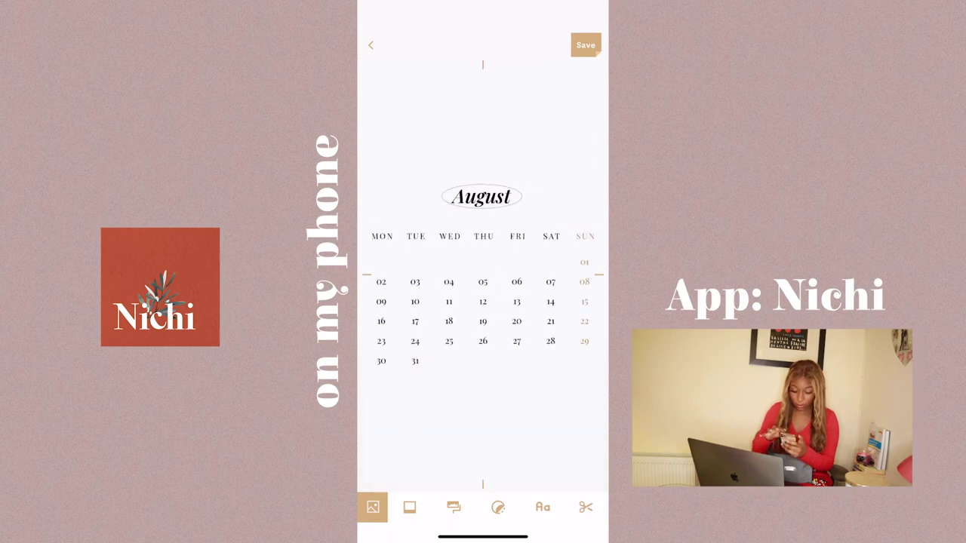
{"action": "left_click", "coordinate": [585, 45]}
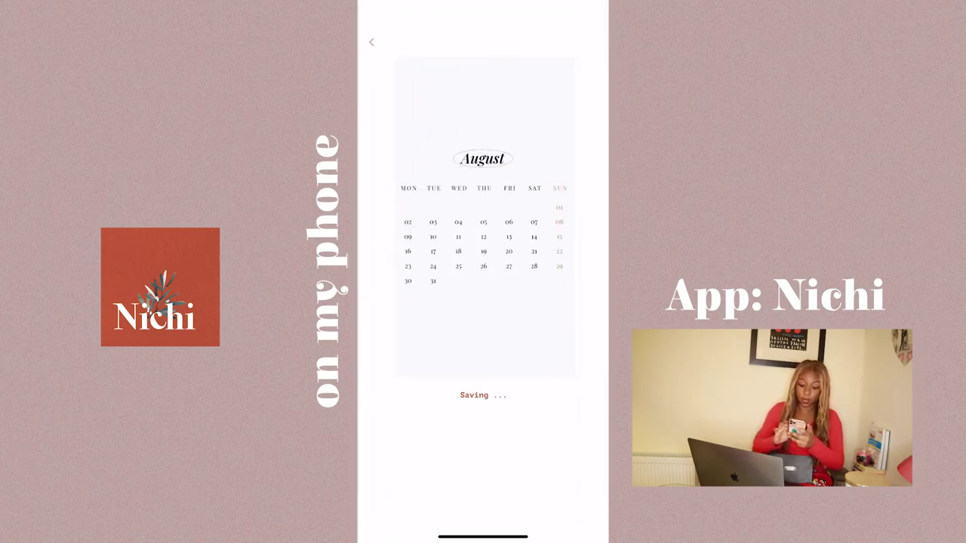
{"action": "left_click", "coordinate": [483, 444]}
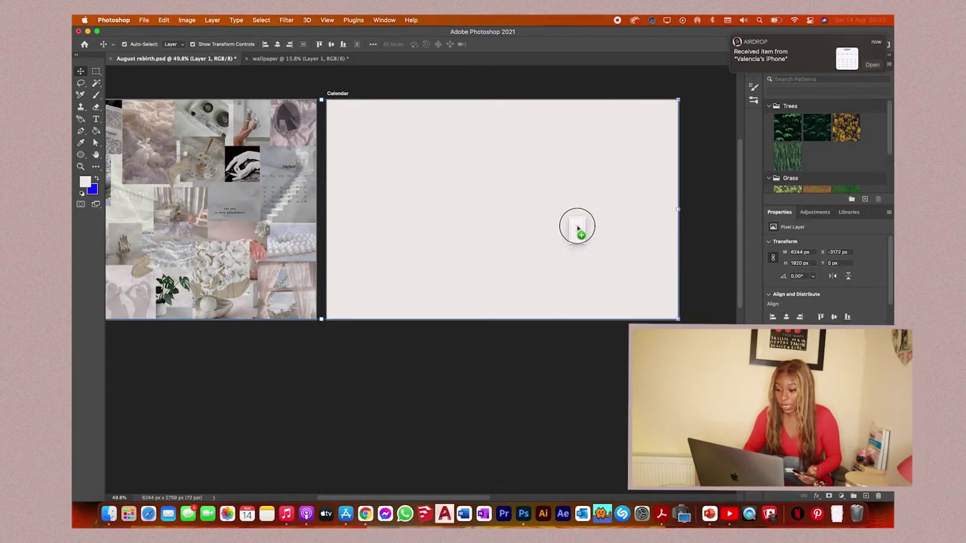
Step: Switch to Photoshop and place the AirDropped August calendar picture on the left half of the Calendar artboard
{"action": "left_click_drag", "start_coordinate": [576, 226], "coordinate": [524, 209]}
{"action": "scroll", "coordinate": [528, 209], "scroll_direction": "up", "scroll_amount": 3}
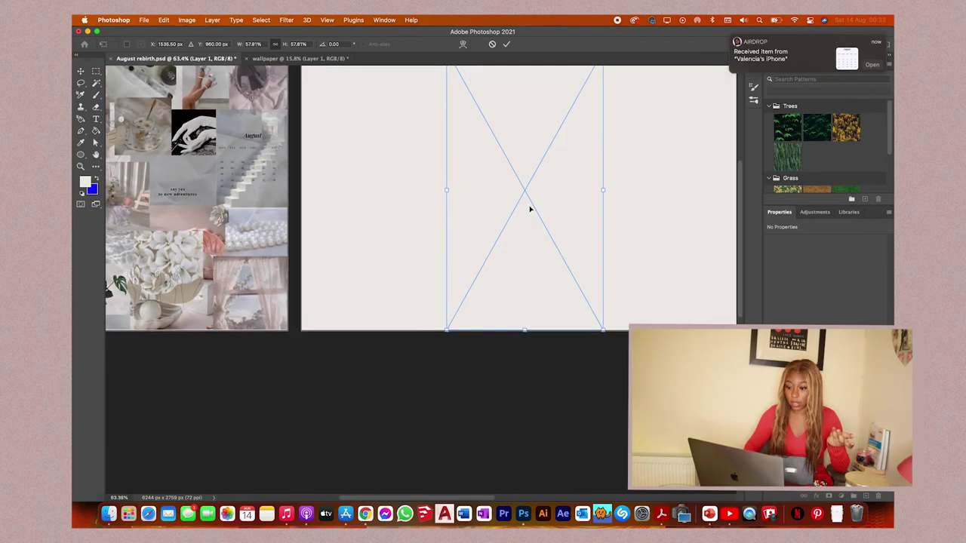
{"action": "scroll", "coordinate": [530, 208], "scroll_direction": "down", "scroll_amount": 2}
{"action": "scroll", "coordinate": [530, 209], "scroll_direction": "up", "scroll_amount": 3}
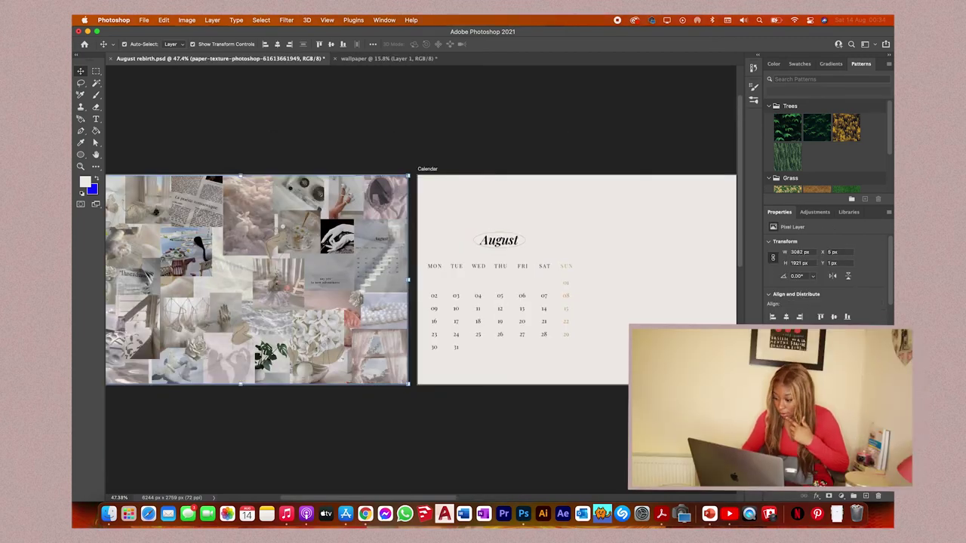
Step: Cover the Calendar artboard with a copy of the paper texture, adjust its opacity, and compare the artboard with and without it
{"action": "left_click", "coordinate": [541, 408]}
{"action": "key", "text": "super+v"}
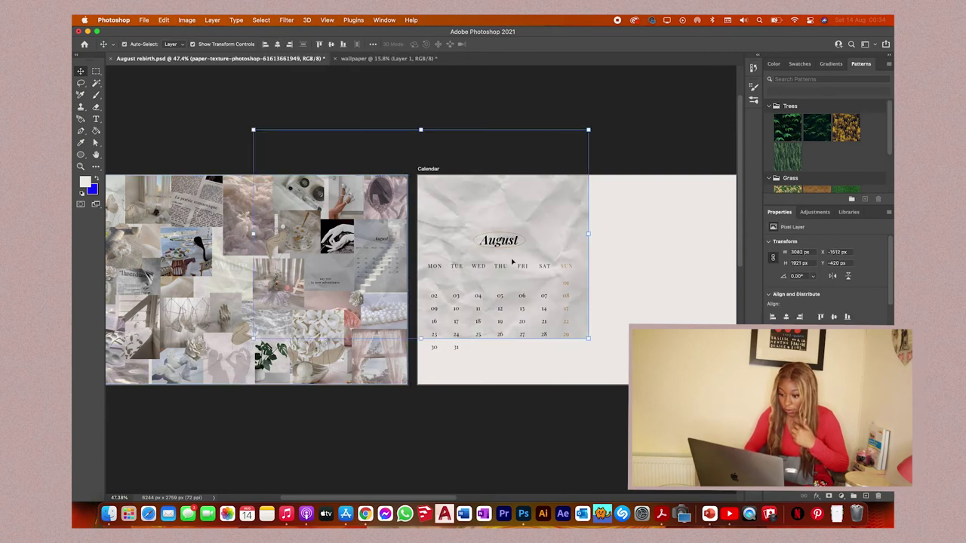
{"action": "left_click_drag", "start_coordinate": [494, 211], "coordinate": [662, 259]}
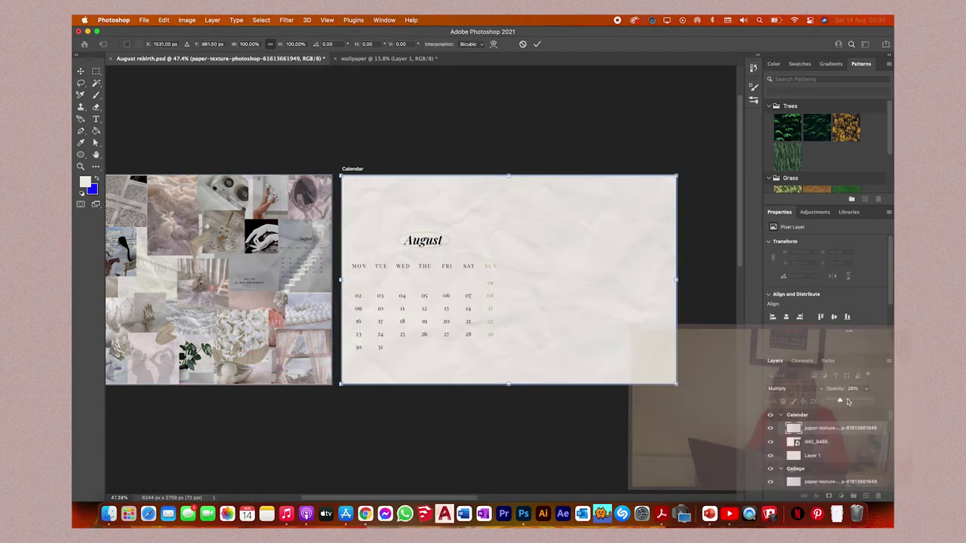
{"action": "left_click_drag", "start_coordinate": [845, 402], "coordinate": [843, 400]}
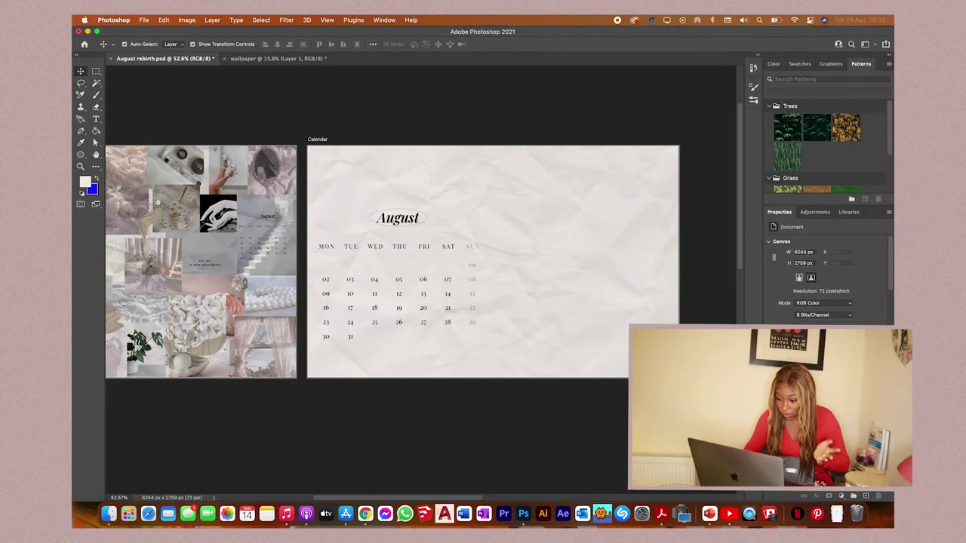
{"action": "left_click", "coordinate": [769, 437]}
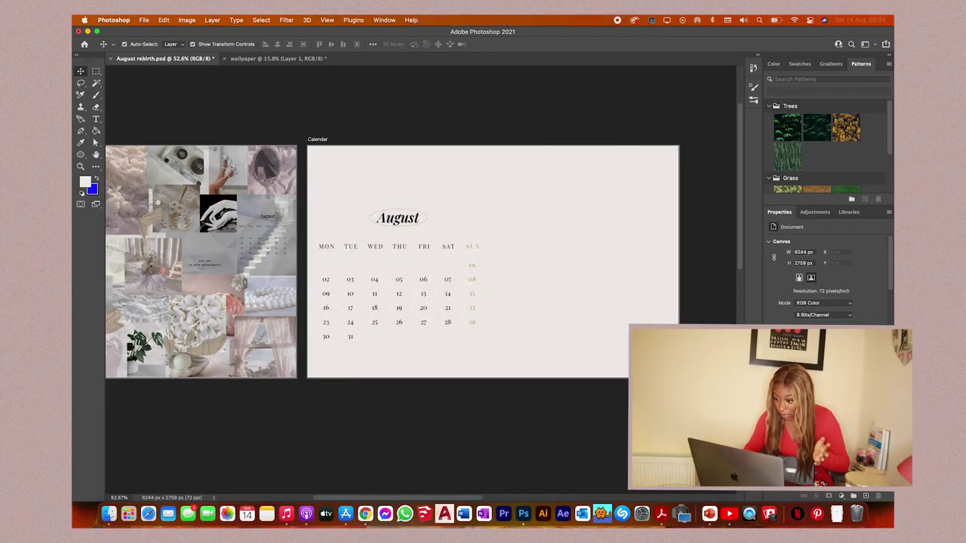
{"action": "key", "text": "ctrl+shift+z"}
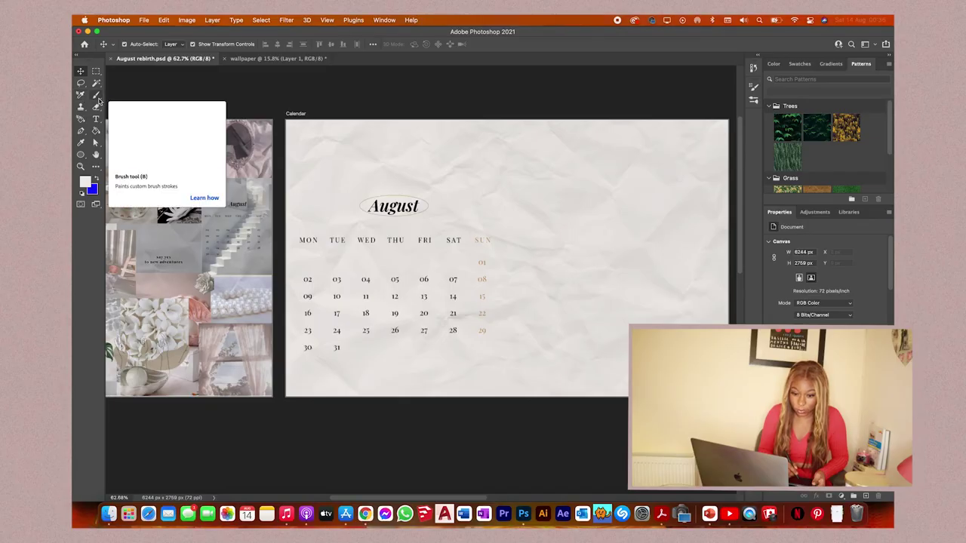
Step: Activate the Brush tool and keep its blending mode at Normal
{"action": "left_click", "coordinate": [97, 96]}
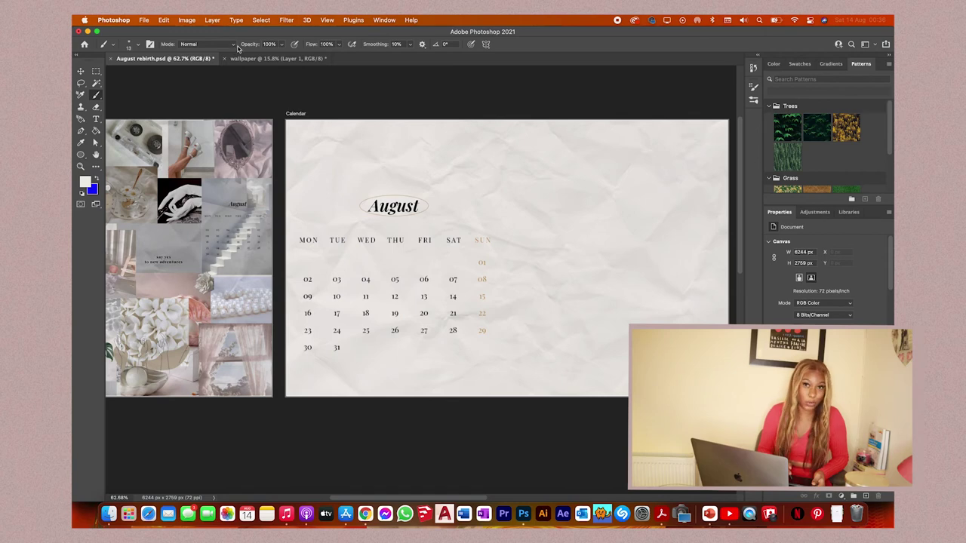
{"action": "left_click", "coordinate": [233, 47]}
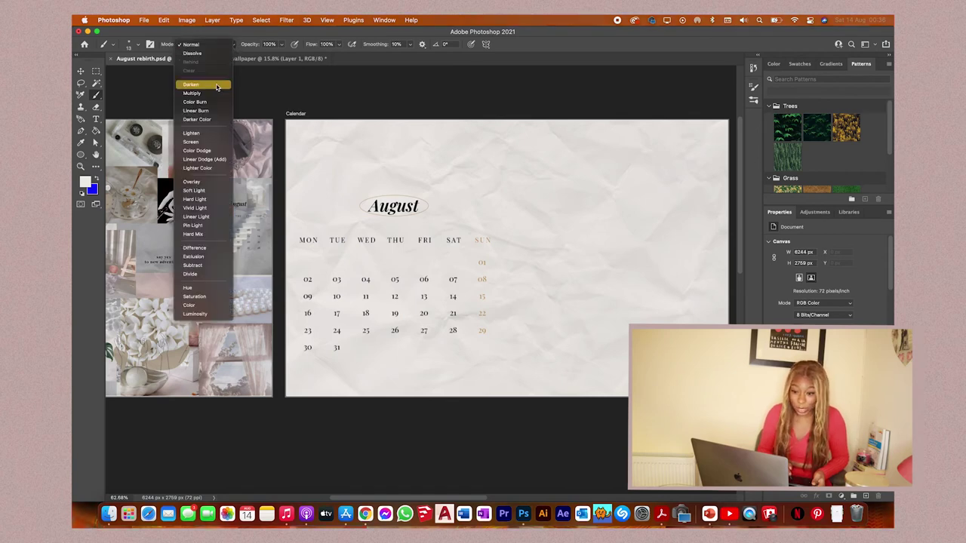
{"action": "left_click", "coordinate": [192, 44]}
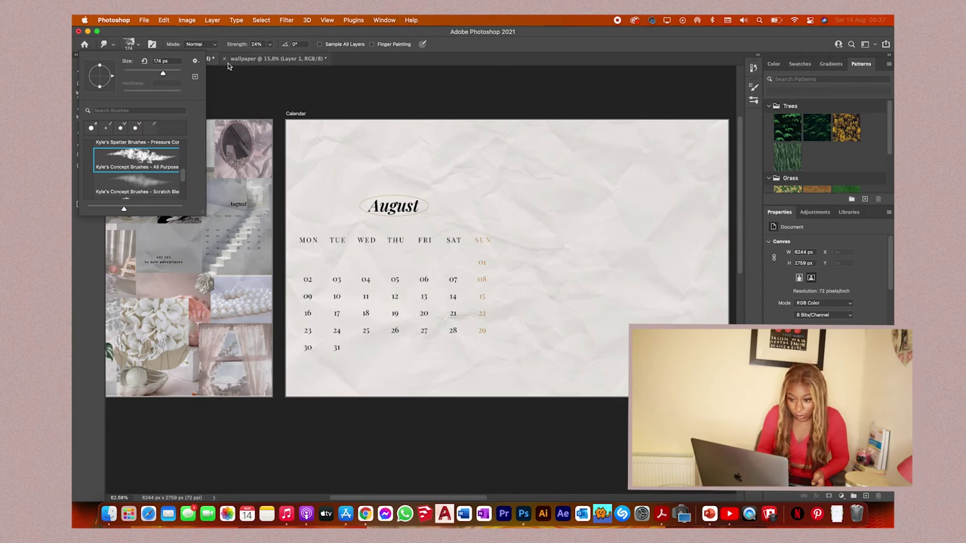
{"action": "left_click", "coordinate": [277, 114]}
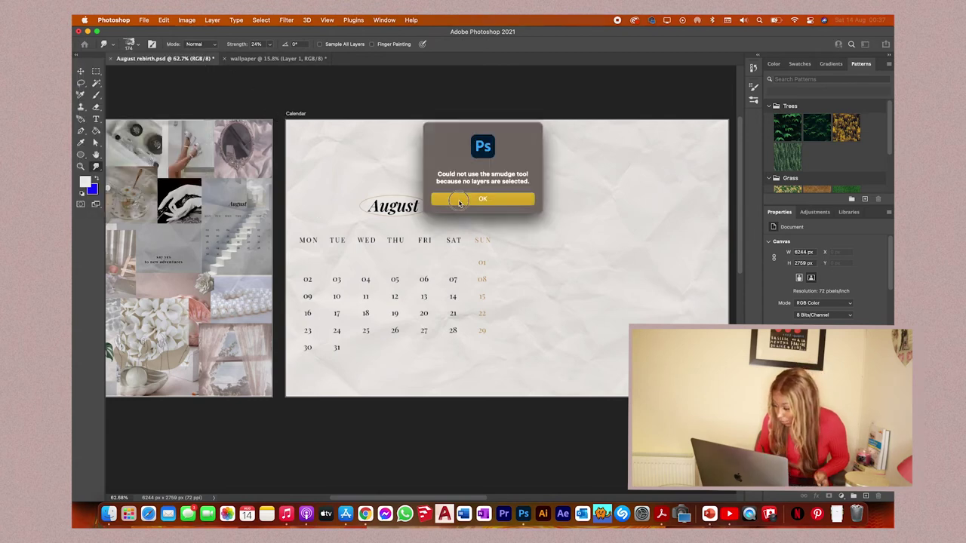
{"action": "left_click", "coordinate": [483, 201]}
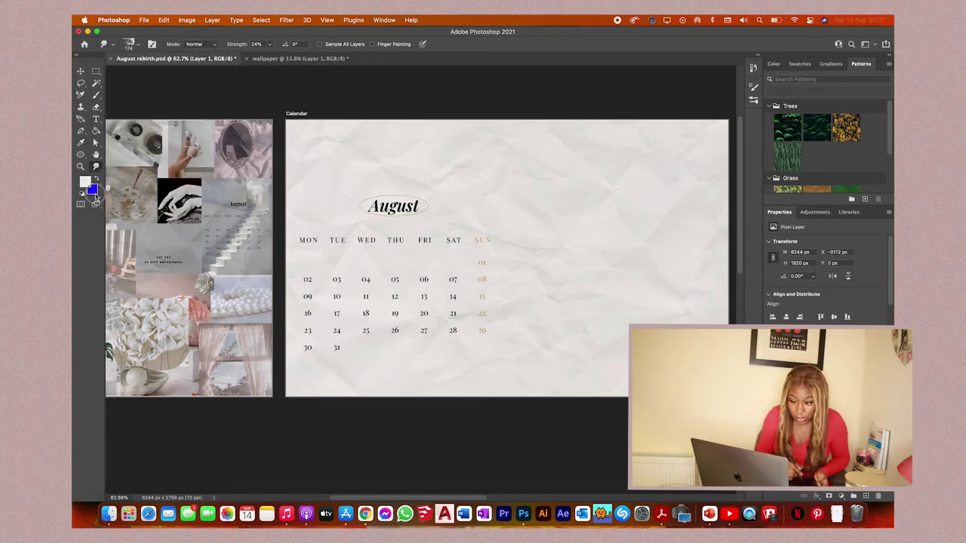
{"action": "left_click", "coordinate": [92, 191]}
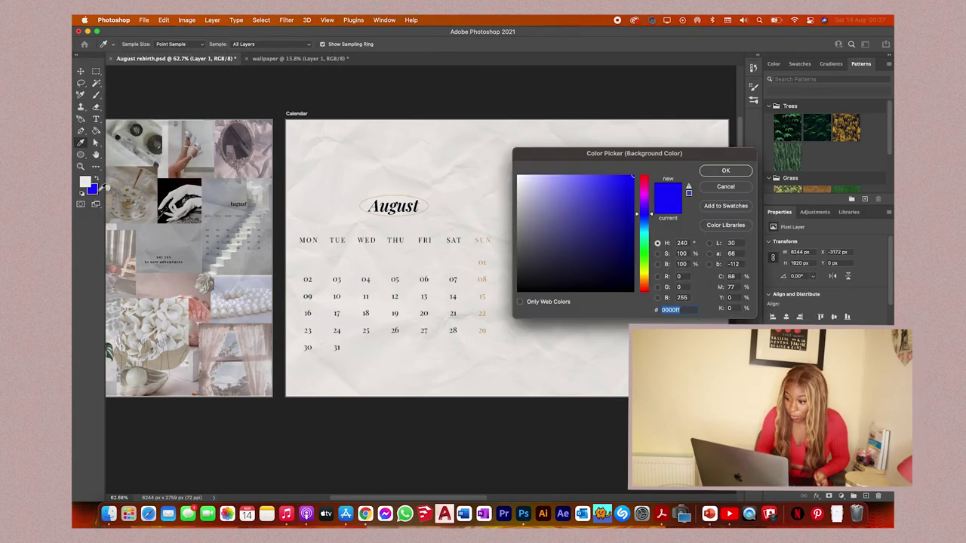
{"action": "left_click", "coordinate": [750, 170]}
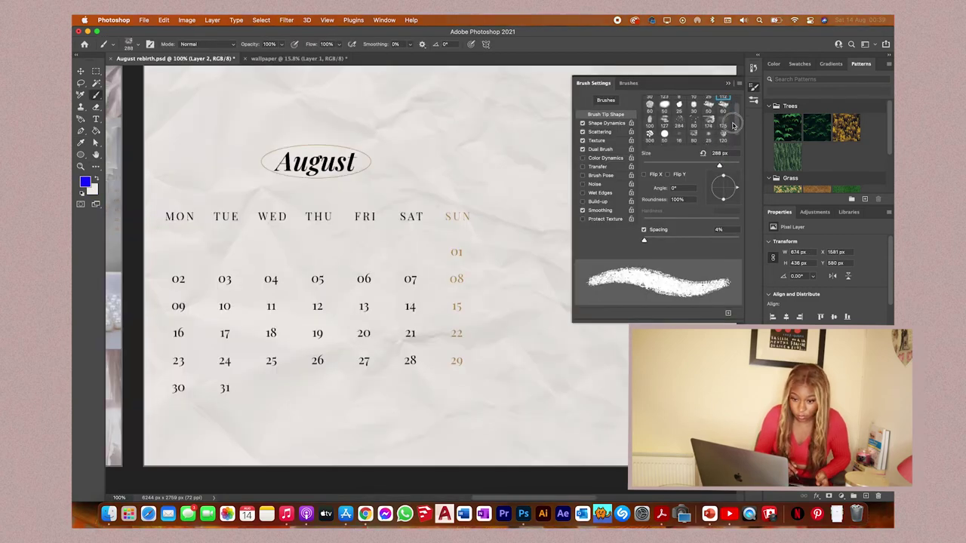
Step: Set the textured brush tip's size to 119 px, turn on Flip Y, and set the spacing to 11%
{"action": "left_click_drag", "start_coordinate": [729, 137], "coordinate": [730, 130]}
{"action": "left_click_drag", "start_coordinate": [719, 165], "coordinate": [696, 165]}
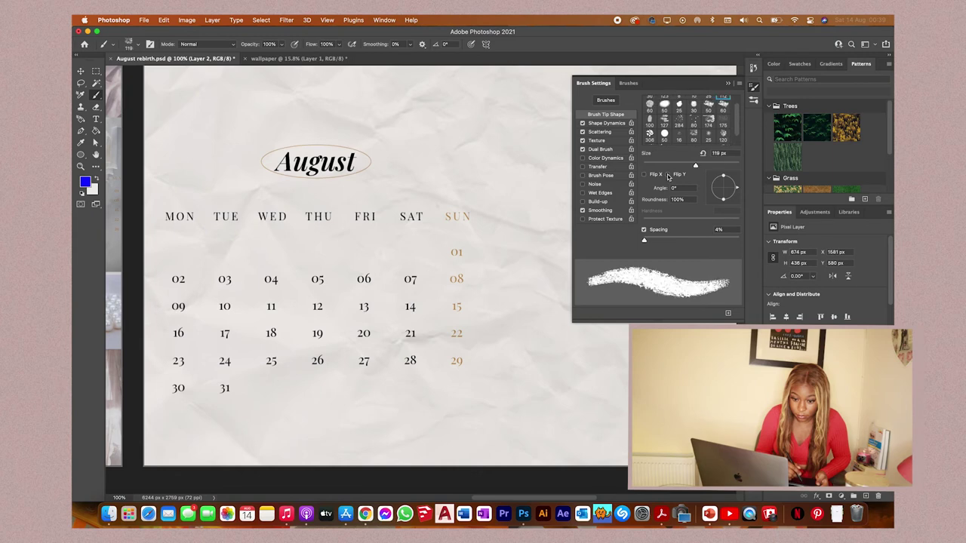
{"action": "left_click", "coordinate": [669, 175]}
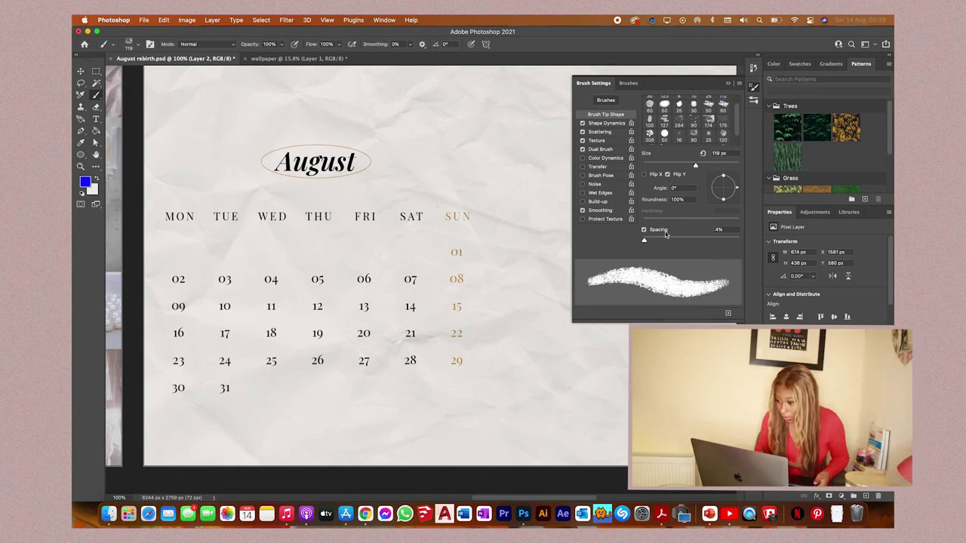
{"action": "mouse_move", "coordinate": [644, 241]}
{"action": "left_mouse_down"}
{"action": "mouse_move", "coordinate": [661, 240]}
{"action": "mouse_move", "coordinate": [647, 240]}
{"action": "left_mouse_up"}
Step: Paint blue test strokes on the blank area beside the calendar's Sunday column
{"action": "mouse_move", "coordinate": [445, 145]}
{"action": "left_mouse_down"}
{"action": "mouse_move", "coordinate": [488, 167]}
{"action": "mouse_move", "coordinate": [518, 220]}
{"action": "mouse_move", "coordinate": [513, 271]}
{"action": "mouse_move", "coordinate": [531, 357]}
{"action": "mouse_move", "coordinate": [542, 198]}
{"action": "left_mouse_up"}
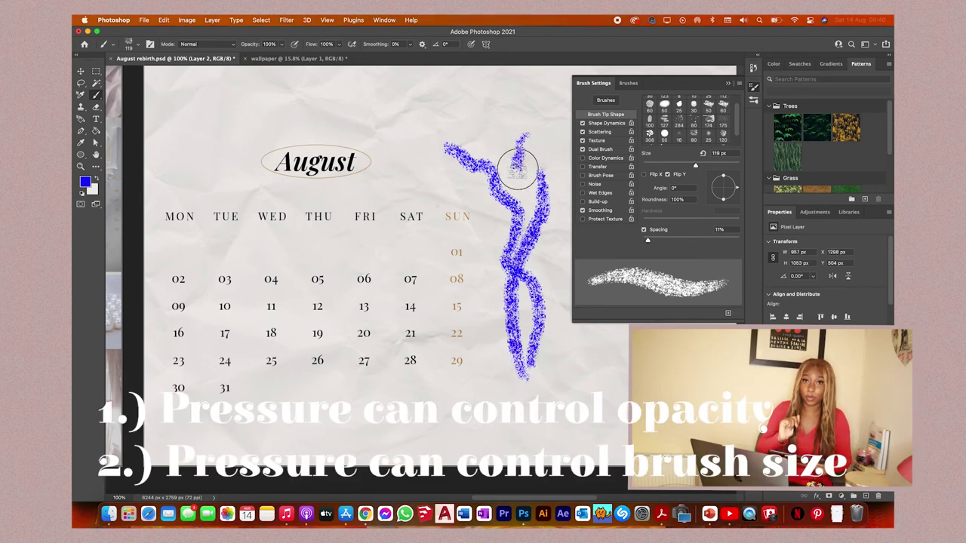
{"action": "left_click_drag", "start_coordinate": [516, 181], "coordinate": [518, 158]}
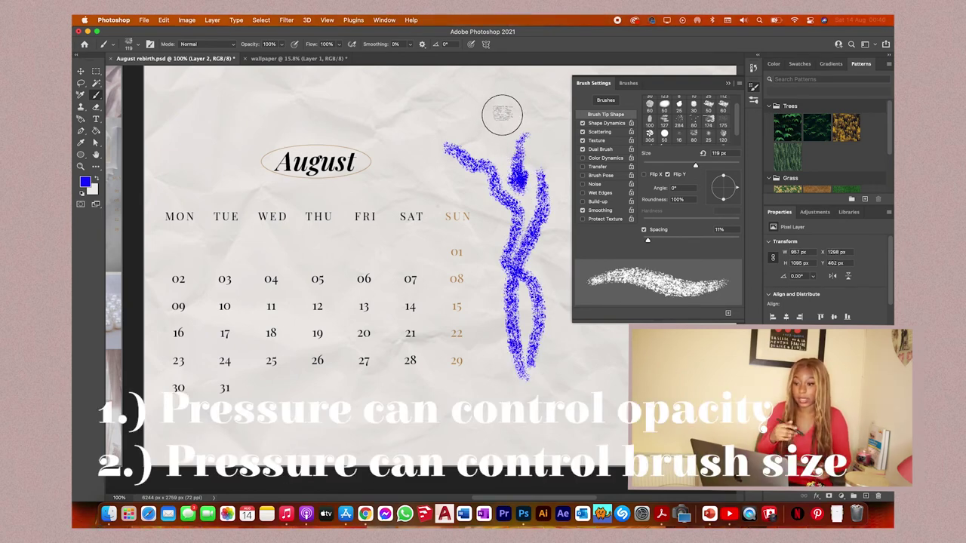
{"action": "left_click_drag", "start_coordinate": [502, 115], "coordinate": [498, 126]}
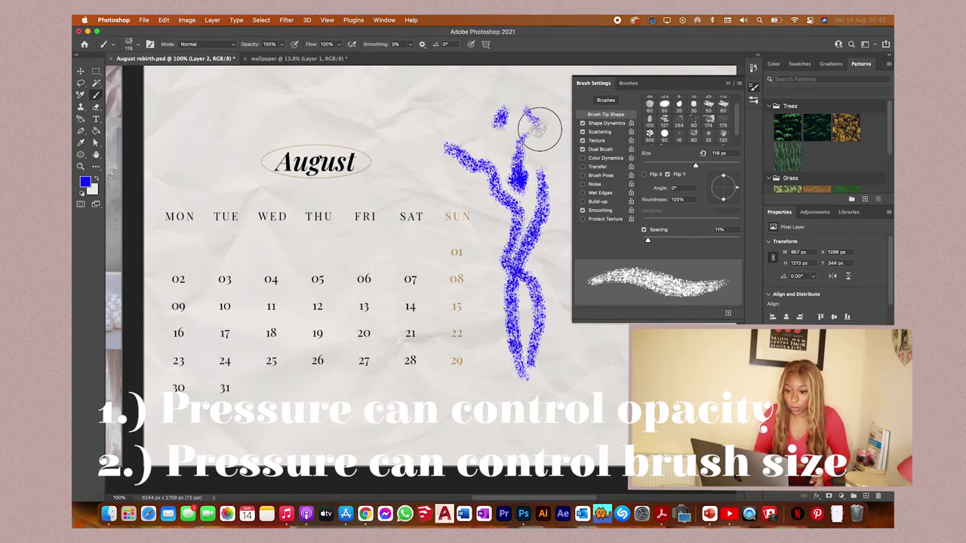
{"action": "left_click_drag", "start_coordinate": [553, 168], "coordinate": [555, 234]}
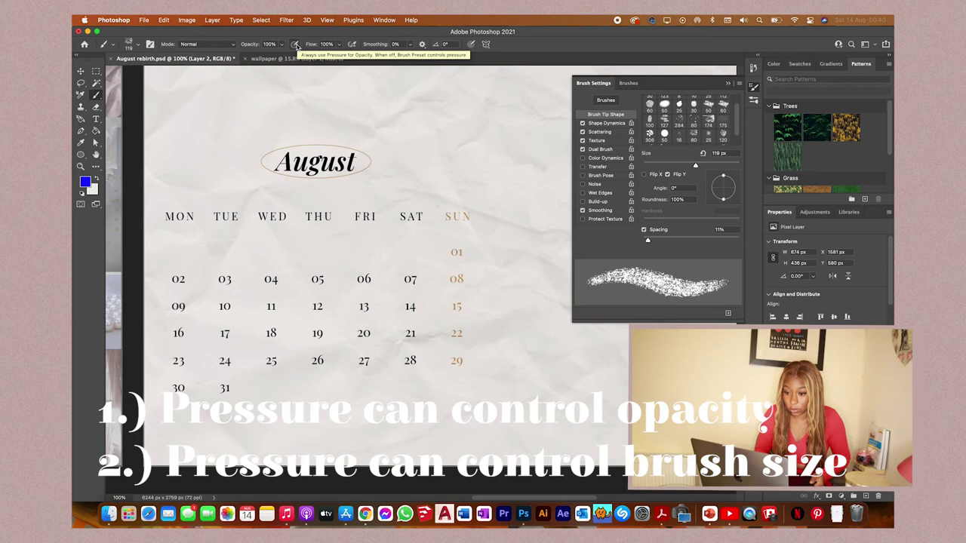
Step: Turn on pressure-controlled opacity for the brush and try it with blue strokes beside and below the calendar
{"action": "left_click", "coordinate": [295, 45]}
{"action": "mouse_move", "coordinate": [542, 343]}
{"action": "left_mouse_down"}
{"action": "mouse_move", "coordinate": [531, 392]}
{"action": "mouse_move", "coordinate": [539, 336]}
{"action": "left_mouse_up"}
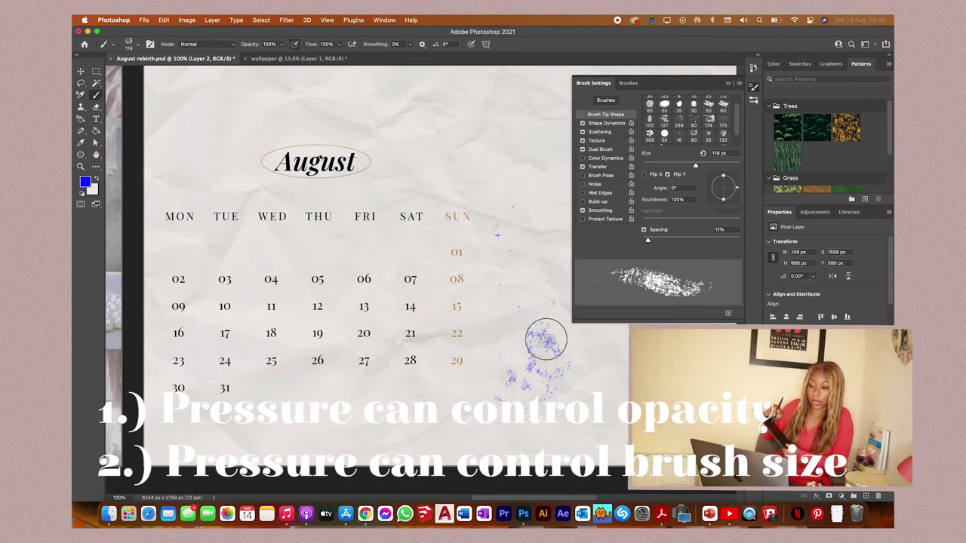
{"action": "mouse_move", "coordinate": [562, 400]}
{"action": "left_mouse_down"}
{"action": "mouse_move", "coordinate": [590, 357]}
{"action": "mouse_move", "coordinate": [535, 308]}
{"action": "mouse_move", "coordinate": [490, 337]}
{"action": "mouse_move", "coordinate": [485, 382]}
{"action": "mouse_move", "coordinate": [382, 422]}
{"action": "mouse_move", "coordinate": [358, 403]}
{"action": "mouse_move", "coordinate": [454, 444]}
{"action": "mouse_move", "coordinate": [476, 400]}
{"action": "mouse_move", "coordinate": [528, 422]}
{"action": "mouse_move", "coordinate": [596, 409]}
{"action": "mouse_move", "coordinate": [551, 355]}
{"action": "left_mouse_up"}
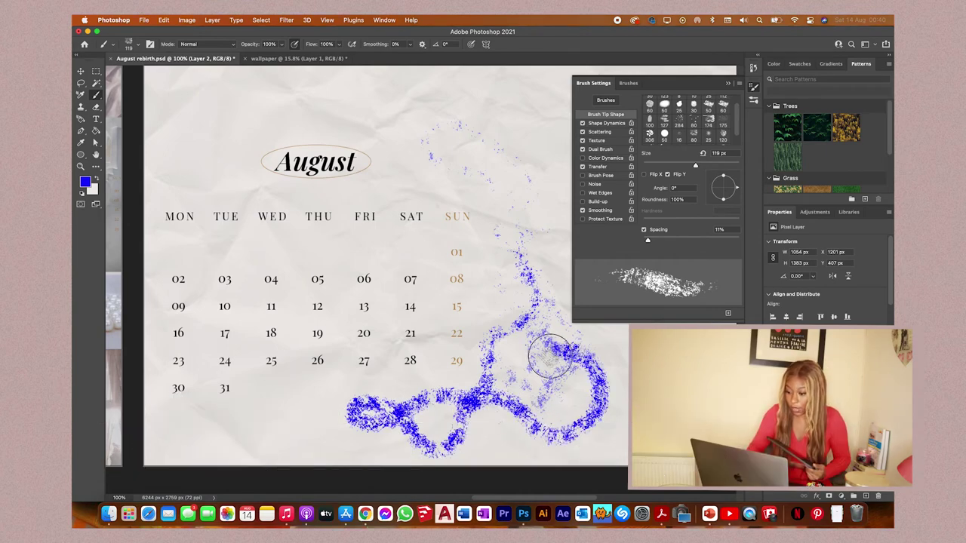
{"action": "key", "text": "super+equal"}
{"action": "key", "text": "e"}
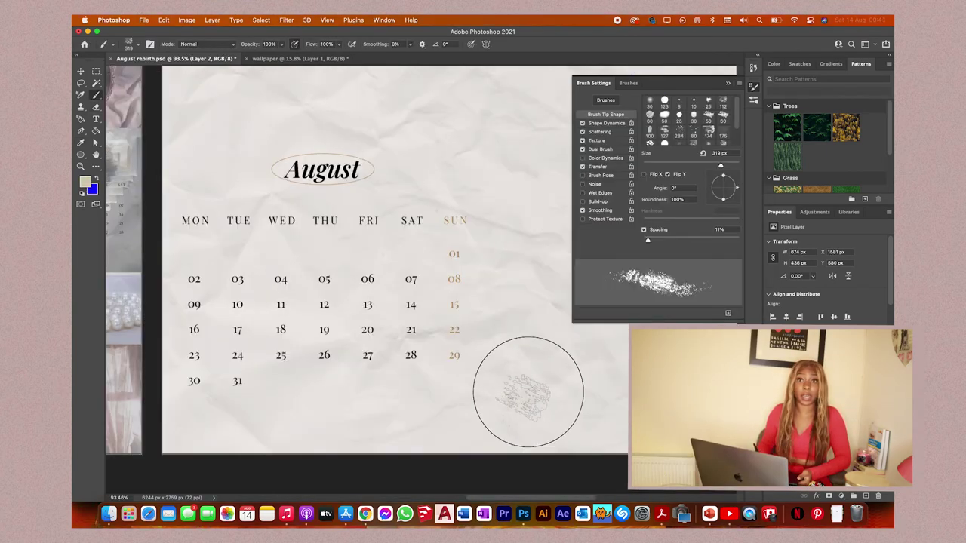
Step: Paint textured beige patches around the edges and beside the dates of the Calendar artboard with the 319 px brush
{"action": "mouse_move", "coordinate": [528, 388]}
{"action": "left_mouse_down"}
{"action": "mouse_move", "coordinate": [562, 385]}
{"action": "mouse_move", "coordinate": [568, 349]}
{"action": "left_mouse_up"}
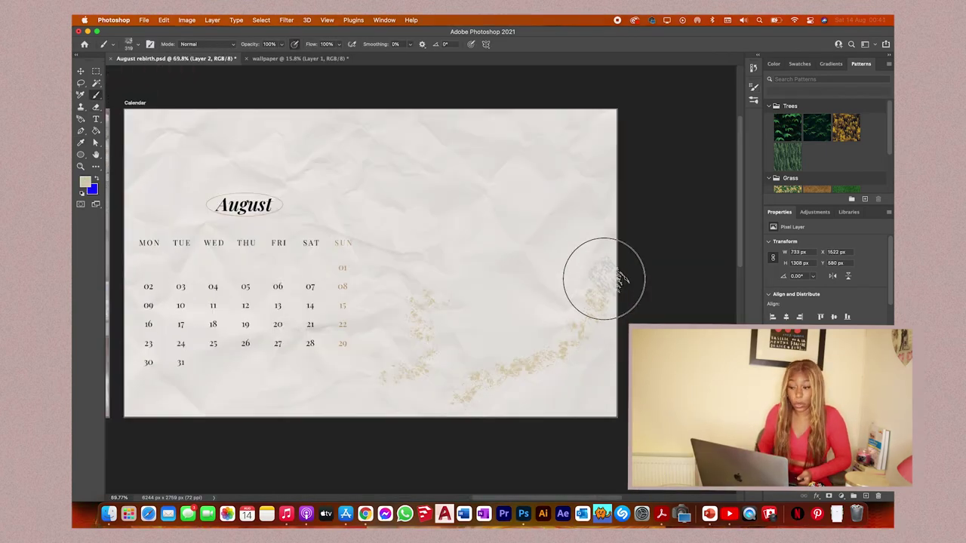
{"action": "mouse_move", "coordinate": [593, 149]}
{"action": "left_mouse_down"}
{"action": "mouse_move", "coordinate": [623, 102]}
{"action": "mouse_move", "coordinate": [637, 102]}
{"action": "mouse_move", "coordinate": [568, 154]}
{"action": "mouse_move", "coordinate": [506, 136]}
{"action": "mouse_move", "coordinate": [459, 91]}
{"action": "mouse_move", "coordinate": [599, 136]}
{"action": "mouse_move", "coordinate": [525, 134]}
{"action": "mouse_move", "coordinate": [602, 115]}
{"action": "mouse_move", "coordinate": [562, 152]}
{"action": "mouse_move", "coordinate": [143, 194]}
{"action": "left_mouse_up"}
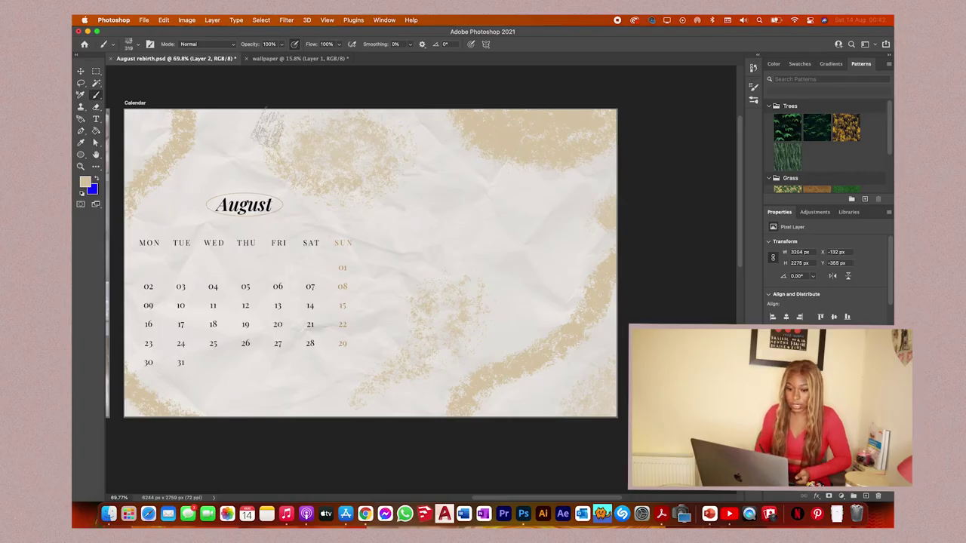
Step: Choose the 10 px tapered brush preset and enlarge its tip to 70 px
{"action": "left_click", "coordinate": [752, 68]}
{"action": "left_click", "coordinate": [630, 84]}
{"action": "left_click", "coordinate": [623, 207]}
{"action": "left_click", "coordinate": [594, 83]}
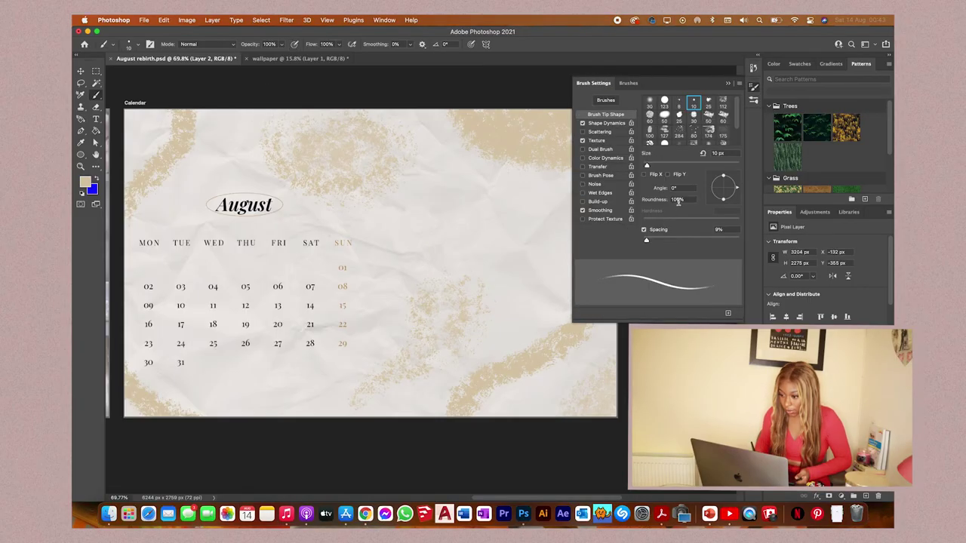
{"action": "left_click_drag", "start_coordinate": [668, 165], "coordinate": [674, 165]}
Step: Set the foreground color to a near-white tone
{"action": "left_click", "coordinate": [85, 181]}
{"action": "left_click", "coordinate": [520, 176]}
{"action": "left_click", "coordinate": [724, 170]}
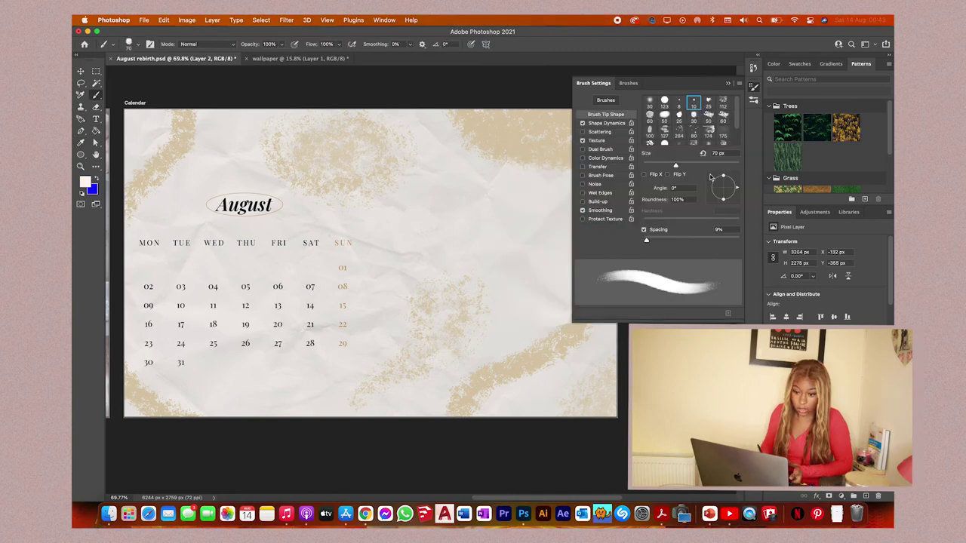
Step: Turn on pressure-controlled brush size and paint wavy white lines across the Calendar artboard's upper areas
{"action": "left_click", "coordinate": [470, 44]}
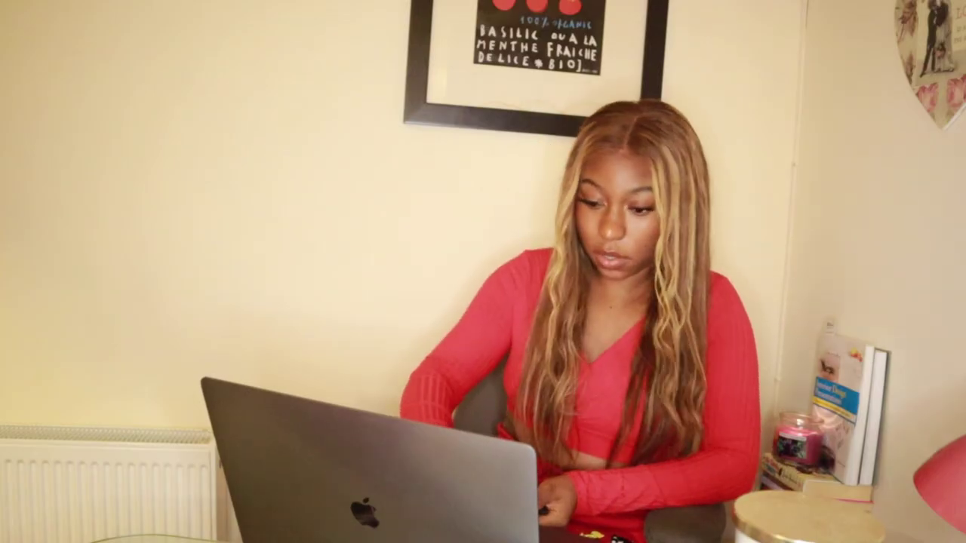
{"action": "left_click_drag", "start_coordinate": [427, 143], "coordinate": [419, 124]}
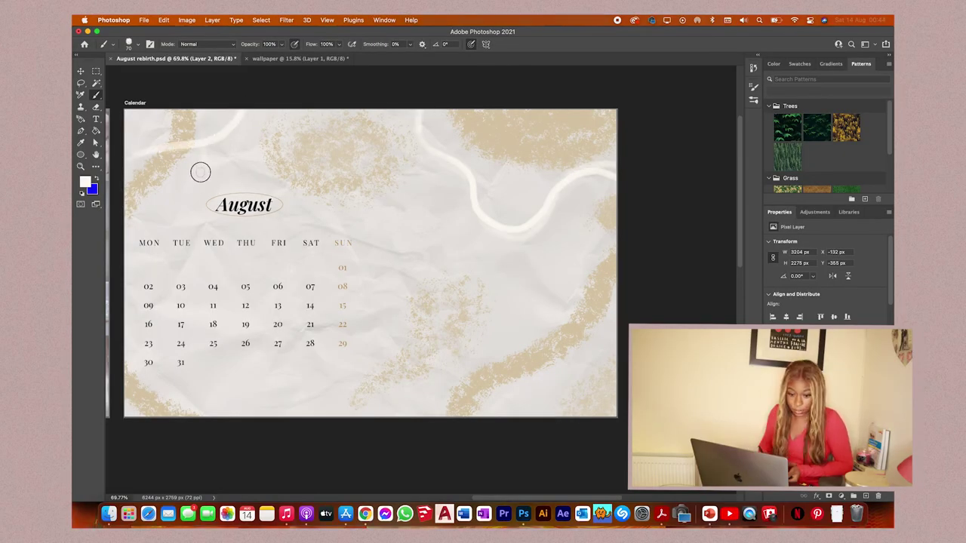
Step: Choose a grey foreground color and paint grey outlines, curls and spots over the Calendar artboard
{"action": "left_click", "coordinate": [84, 181]}
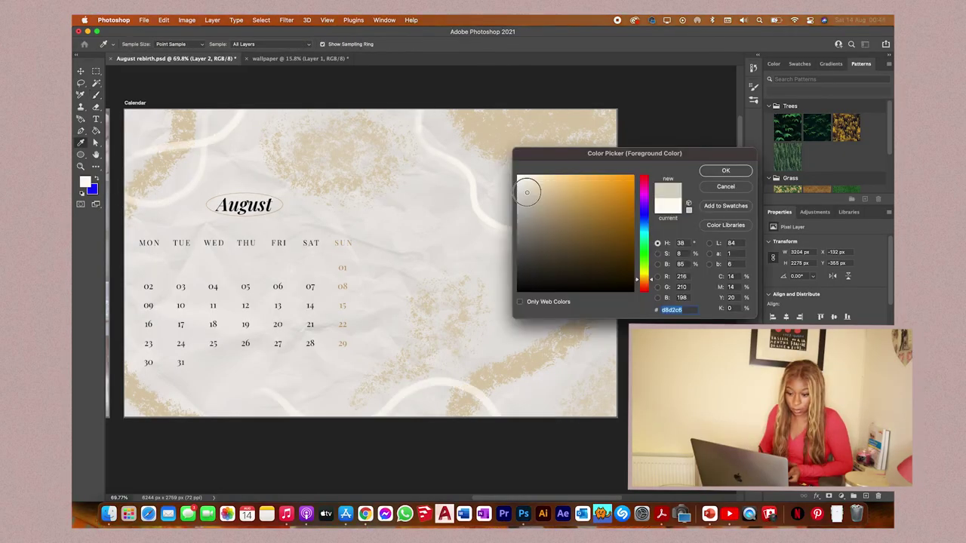
{"action": "left_click", "coordinate": [740, 172]}
{"action": "left_click", "coordinate": [128, 43]}
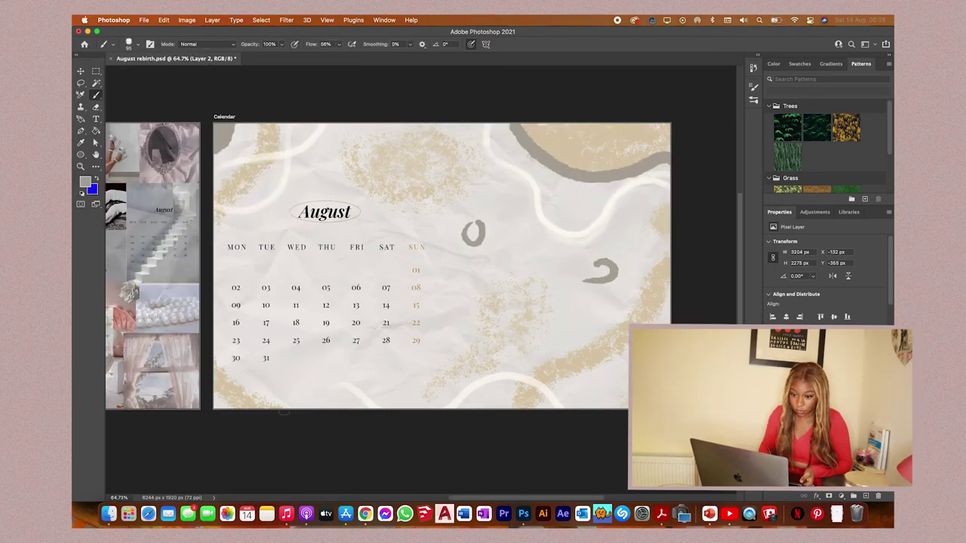
{"action": "left_click", "coordinate": [304, 404]}
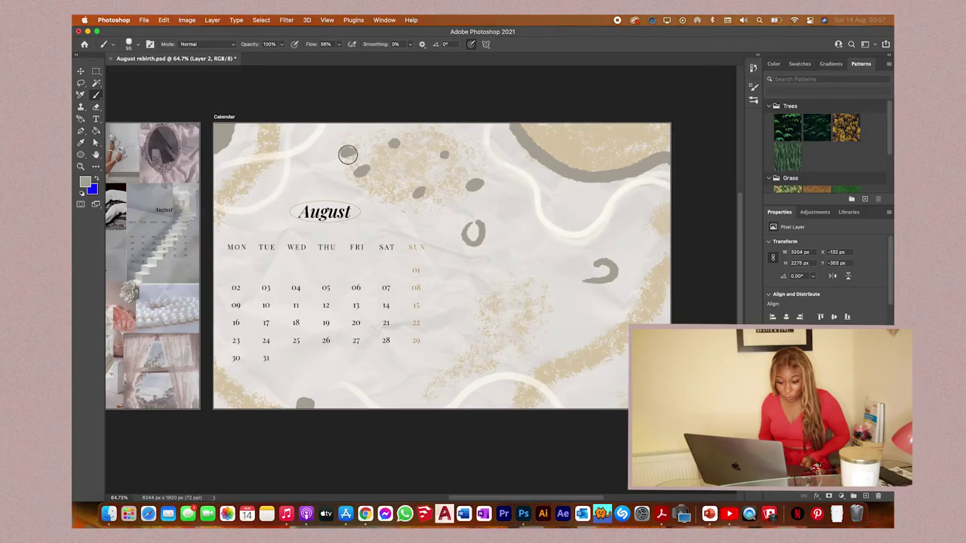
Step: Dab grey spots over the beige speckled patch and the beige upper corner shape of the Calendar artboard
{"action": "left_click", "coordinate": [348, 155]}
{"action": "left_click", "coordinate": [651, 140]}
{"action": "left_click", "coordinate": [562, 141]}
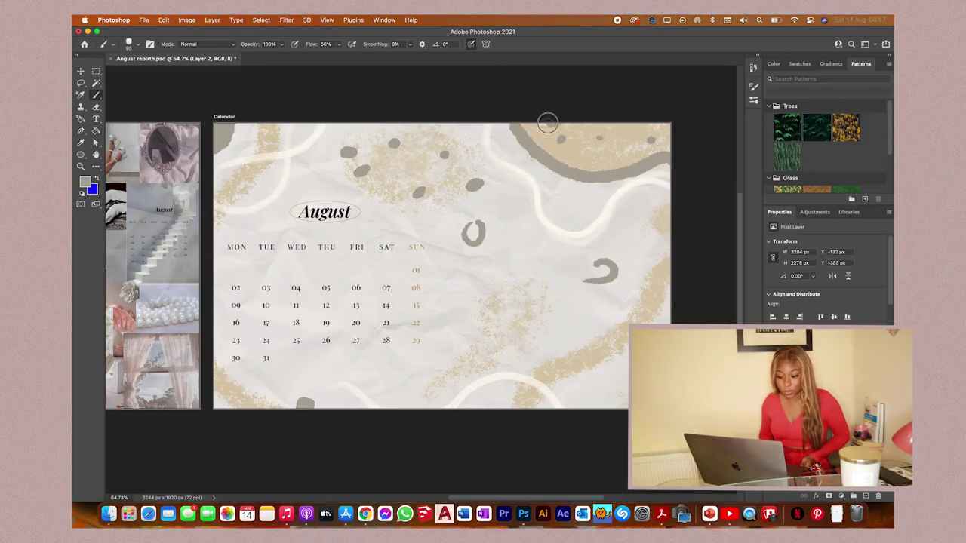
{"action": "left_click", "coordinate": [549, 124]}
{"action": "left_click", "coordinate": [637, 124]}
{"action": "left_click", "coordinate": [618, 157]}
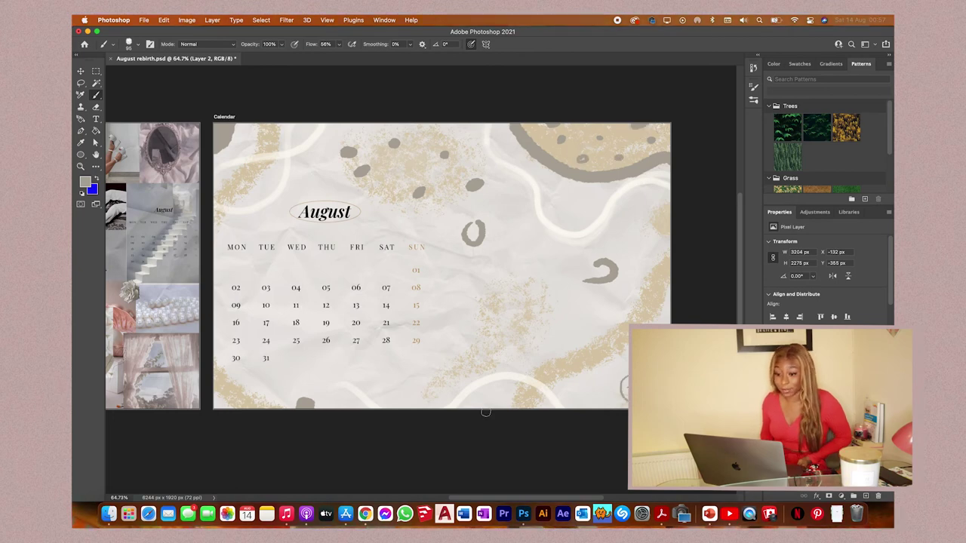
Step: Paint a grey wavy line along the Calendar artboard's lower edge, beneath the dates
{"action": "left_click_drag", "start_coordinate": [470, 403], "coordinate": [542, 398]}
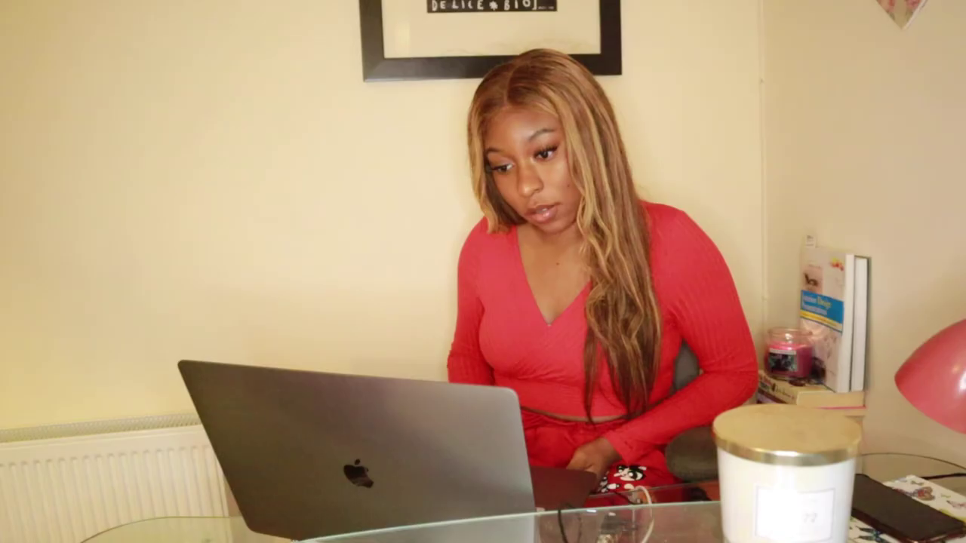
{"action": "key", "text": "cmd+z"}
{"action": "left_click_drag", "start_coordinate": [260, 407], "coordinate": [370, 408]}
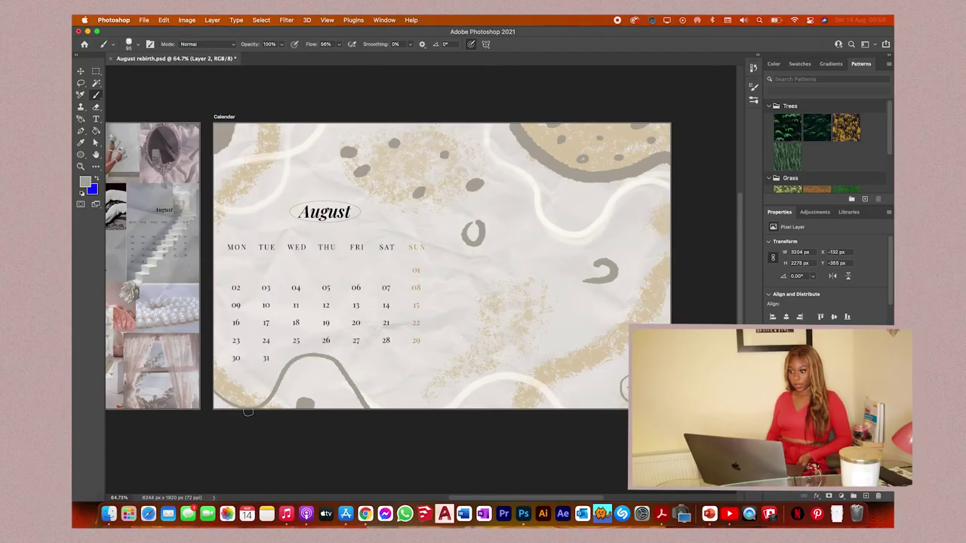
Step: Set the foreground color to pure white (ffffff) and dab a dot on the beige speckled patch
{"action": "left_click", "coordinate": [85, 181]}
{"action": "left_click_drag", "start_coordinate": [526, 182], "coordinate": [511, 144]}
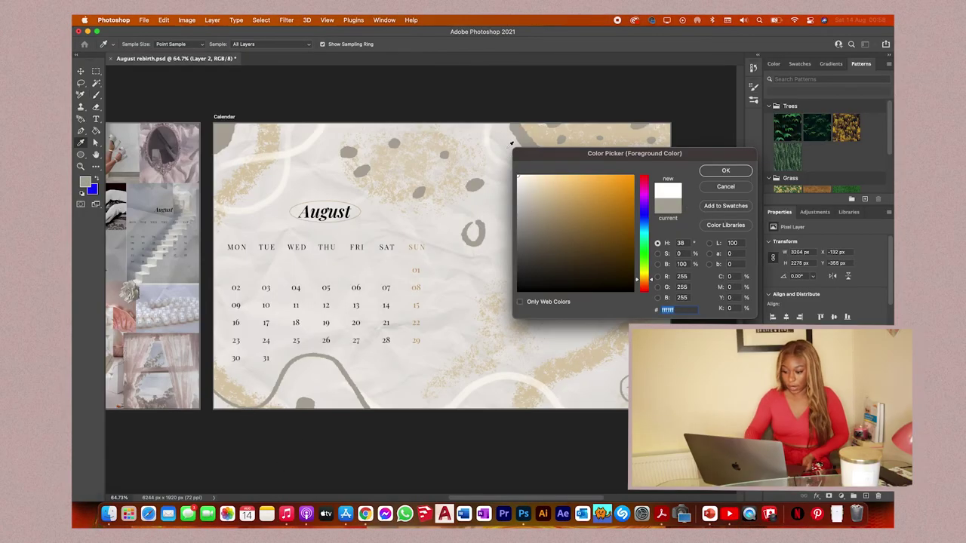
{"action": "left_click", "coordinate": [726, 171]}
{"action": "left_click", "coordinate": [375, 180]}
{"action": "left_click", "coordinate": [85, 182]}
{"action": "left_click", "coordinate": [726, 171]}
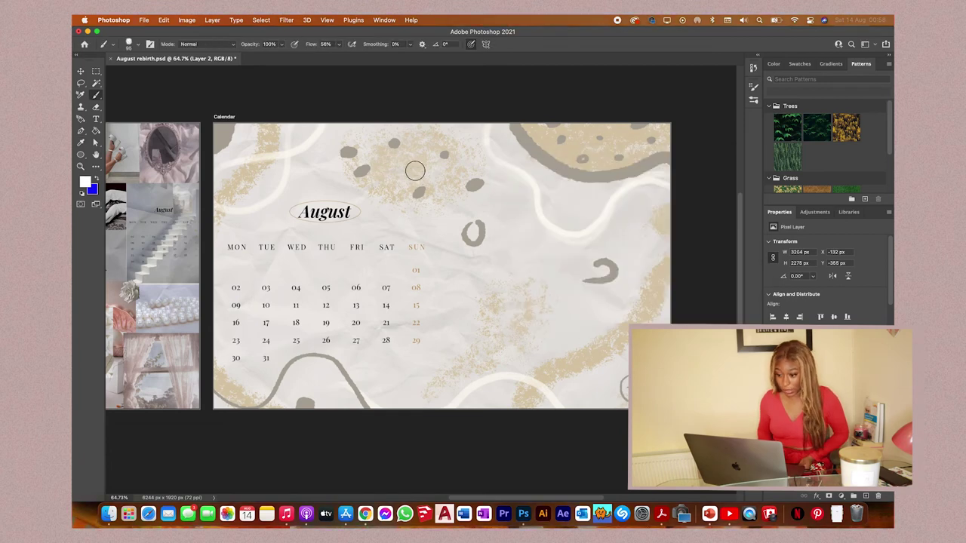
Step: Add more white dots between the grey spots on the beige patch above the calendar
{"action": "left_click", "coordinate": [414, 172]}
{"action": "left_click", "coordinate": [455, 175]}
{"action": "left_click", "coordinate": [426, 142]}
{"action": "left_click", "coordinate": [425, 144]}
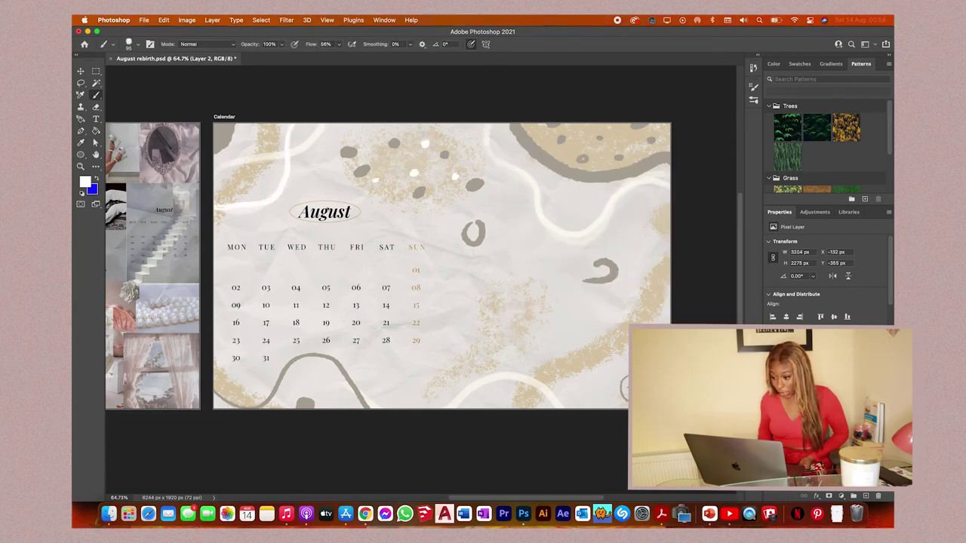
Step: Paint white accents on the Calendar artboard: a thin line and scribble in the upper corner, and loops along the lower grey wave
{"action": "left_click_drag", "start_coordinate": [215, 158], "coordinate": [321, 112]}
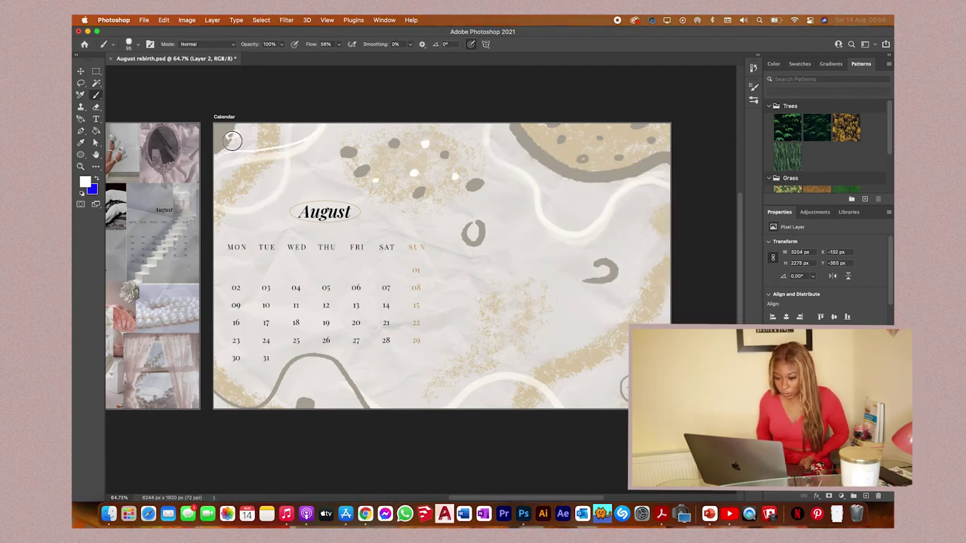
{"action": "left_click_drag", "start_coordinate": [229, 129], "coordinate": [256, 130]}
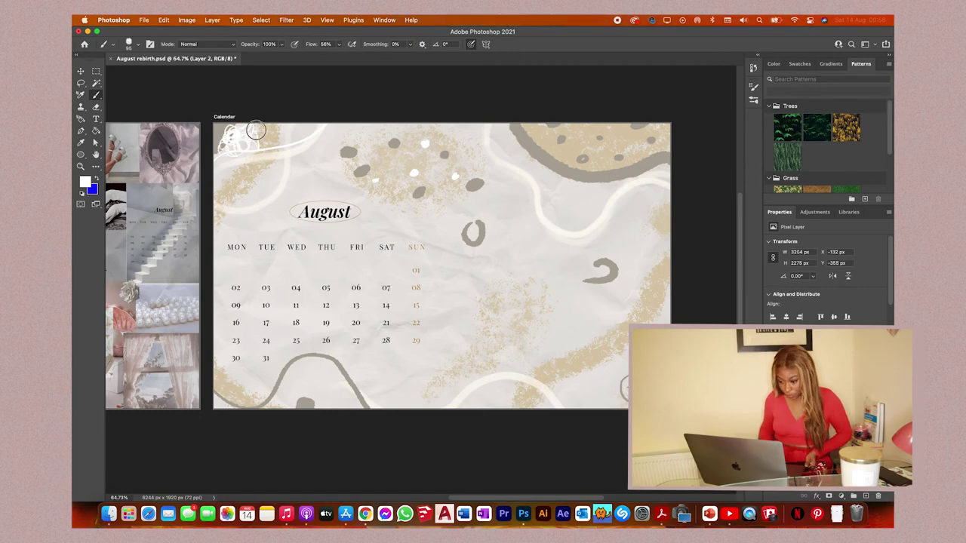
{"action": "left_click", "coordinate": [570, 392]}
{"action": "left_click_drag", "start_coordinate": [225, 394], "coordinate": [258, 402]}
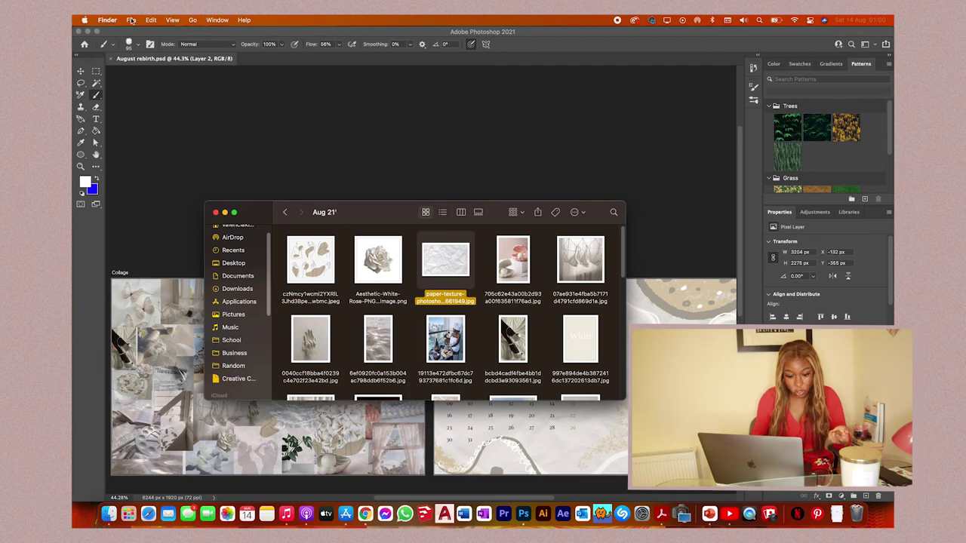
Step: Quick-export the artboards as PNG files into the Aug 21' folder
{"action": "left_click", "coordinate": [132, 20]}
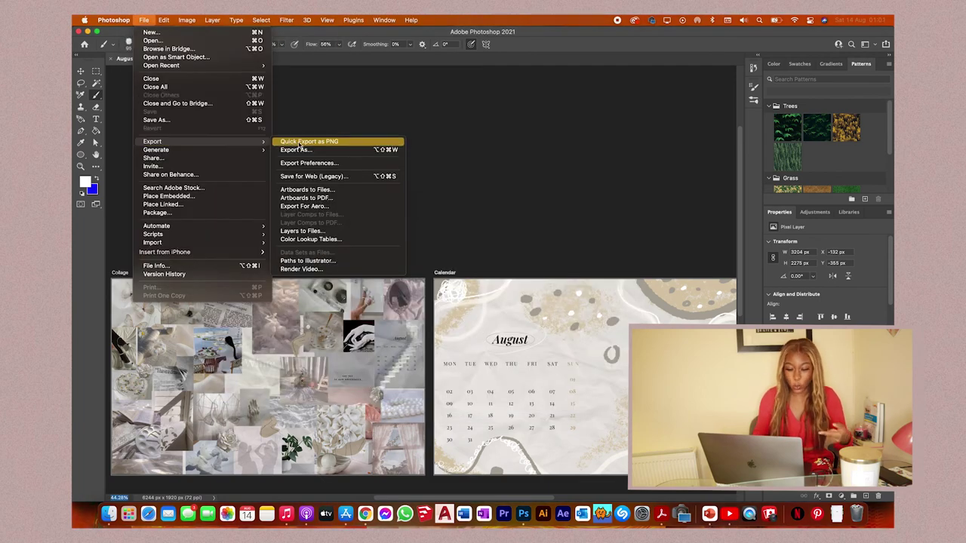
{"action": "left_click", "coordinate": [302, 142]}
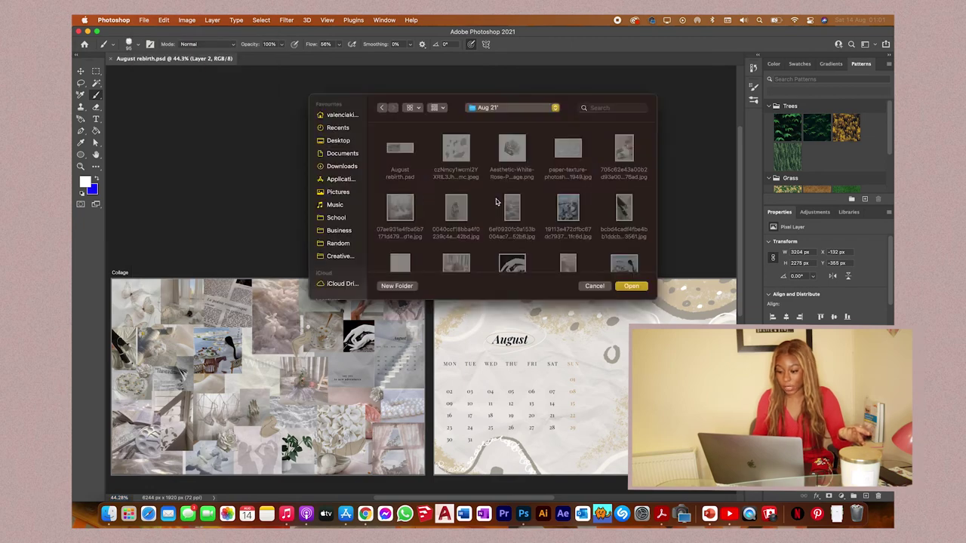
{"action": "key", "text": "Return"}
Step: Switch to Finder and preview the exported Calendar.png and Collage.png wallpapers at large size
{"action": "left_click", "coordinate": [110, 514]}
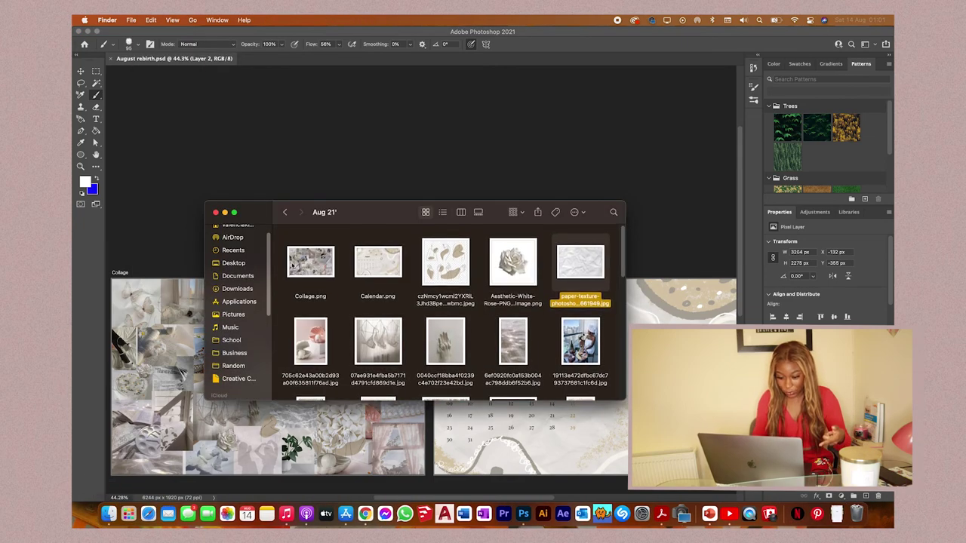
{"action": "left_click_drag", "start_coordinate": [381, 239], "coordinate": [300, 267]}
{"action": "key", "text": "space"}
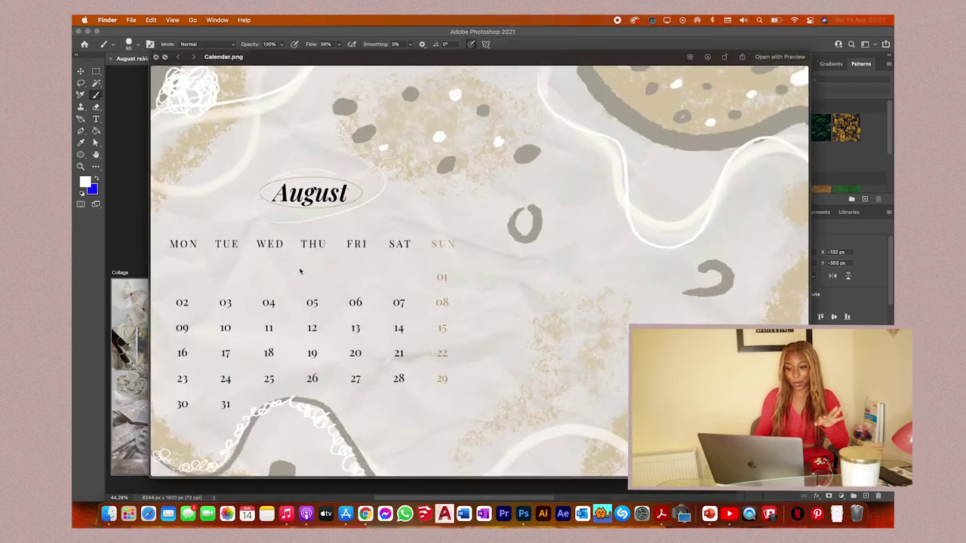
{"action": "key", "text": "Right"}
{"action": "key", "text": "Right"}
{"action": "key", "text": "Left"}
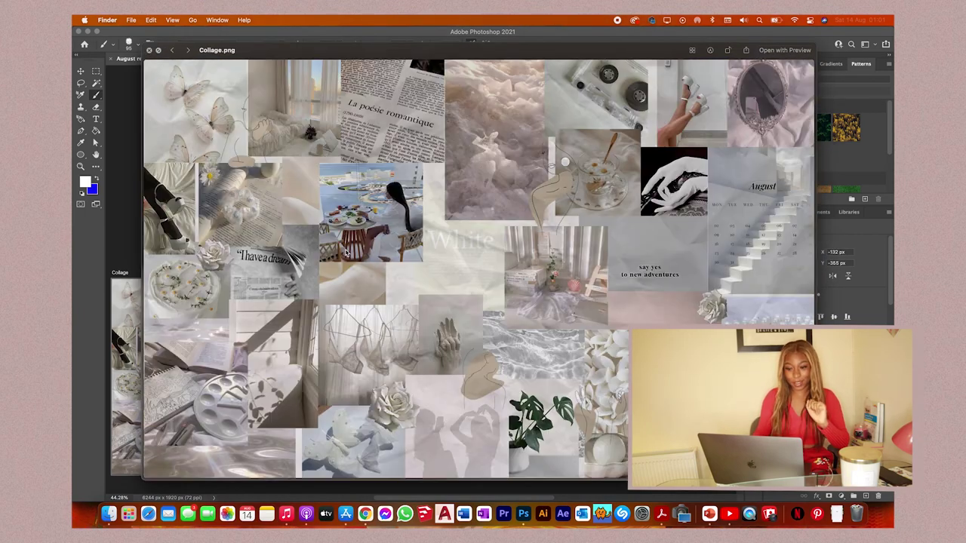
{"action": "key", "text": "Right"}
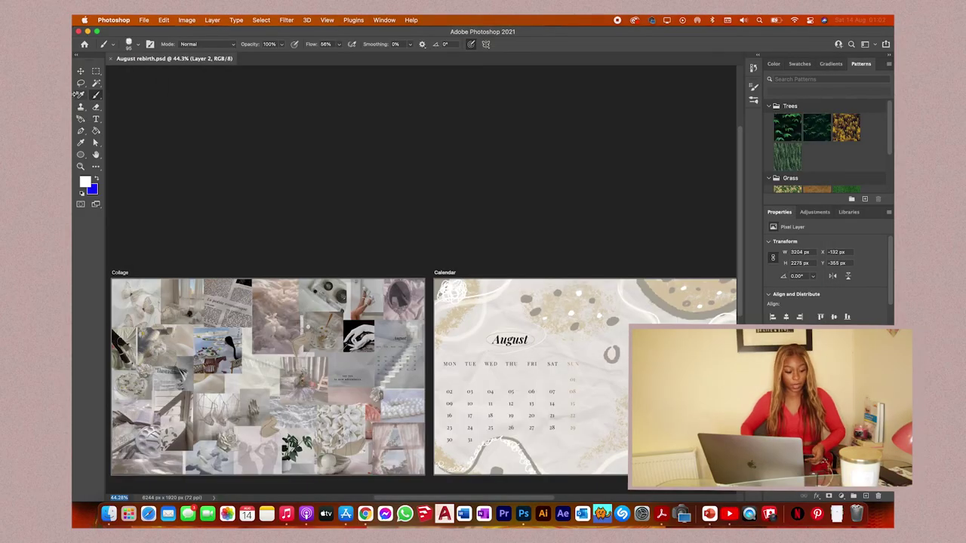
Step: Return to Photoshop and quick-export the revised artboards as PNG again
{"action": "left_click", "coordinate": [80, 72]}
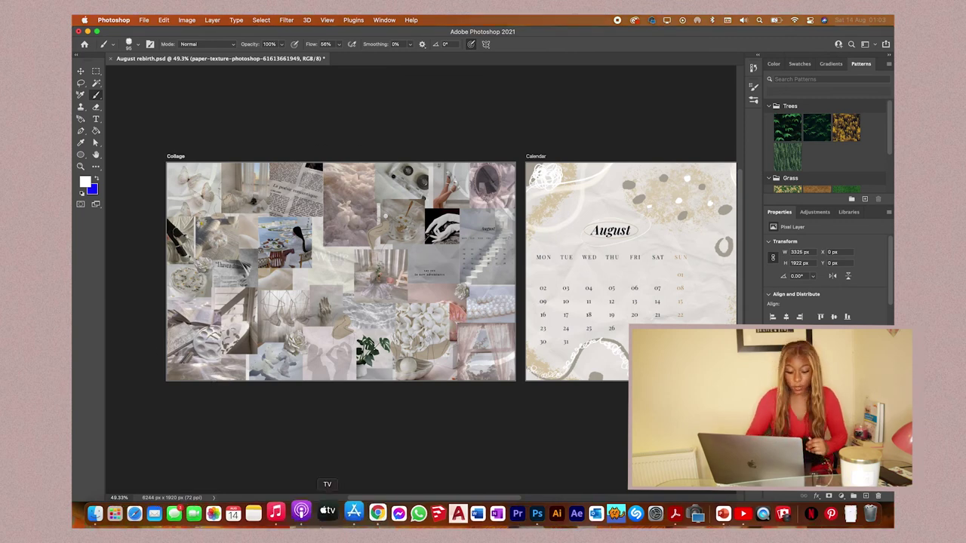
{"action": "left_click", "coordinate": [143, 19]}
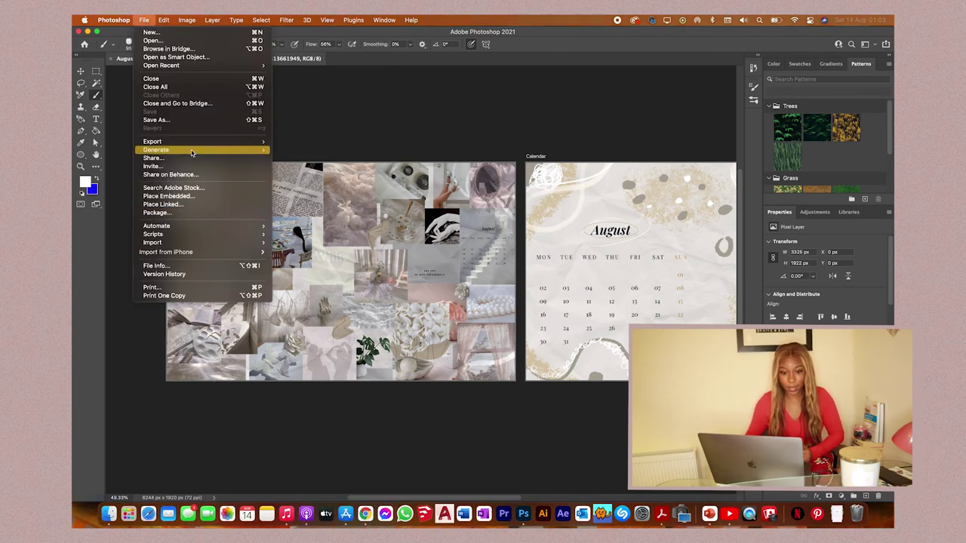
{"action": "mouse_move", "coordinate": [192, 142]}
{"action": "left_click", "coordinate": [293, 142]}
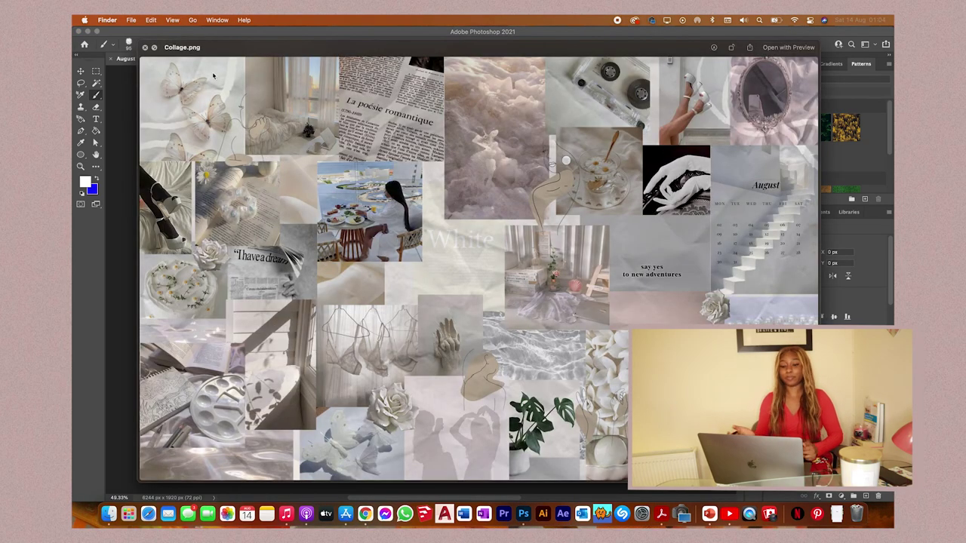
Step: Close the preview of Collage.png in Finder and share the file through AirDrop
{"action": "key", "text": "space"}
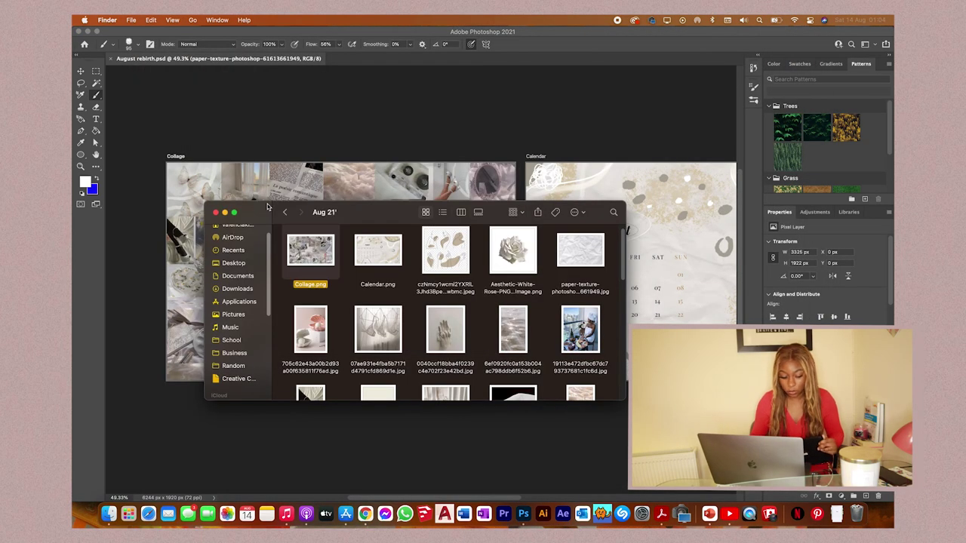
{"action": "right_click", "coordinate": [320, 260]}
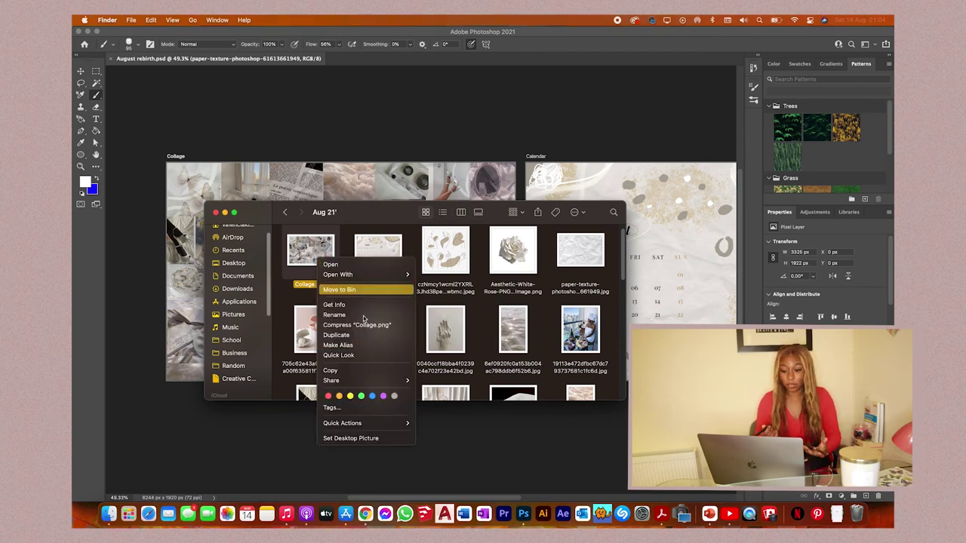
{"action": "mouse_move", "coordinate": [381, 381]}
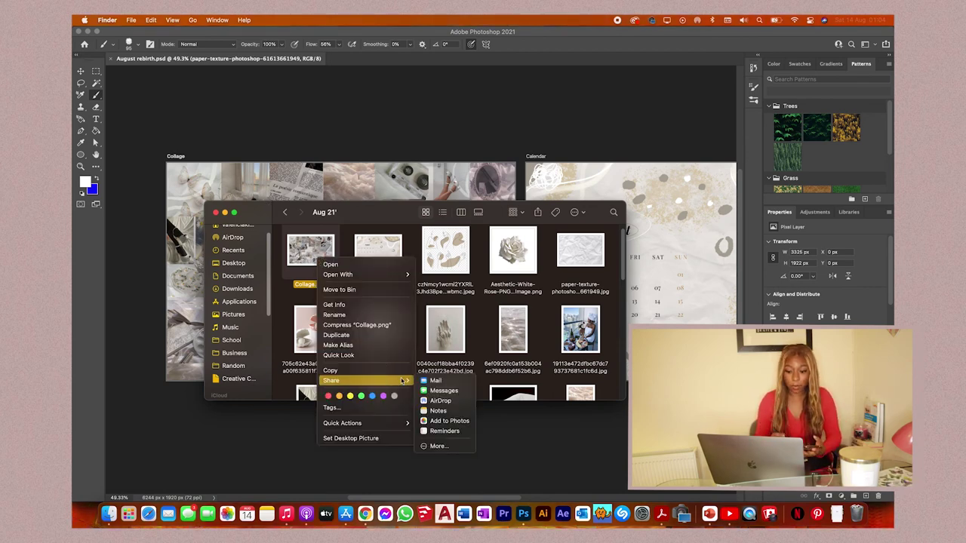
{"action": "left_click", "coordinate": [468, 401]}
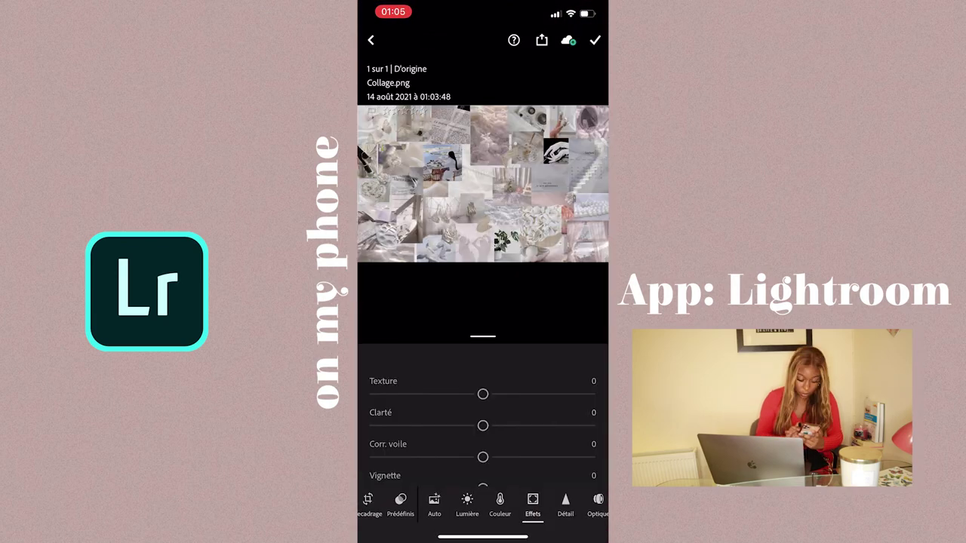
Step: In Lightroom on the phone, lower the collage's Clarity to about -22 and set Vibrance to +9 and Saturation to +5
{"action": "left_click_drag", "start_coordinate": [483, 425], "coordinate": [456, 425]}
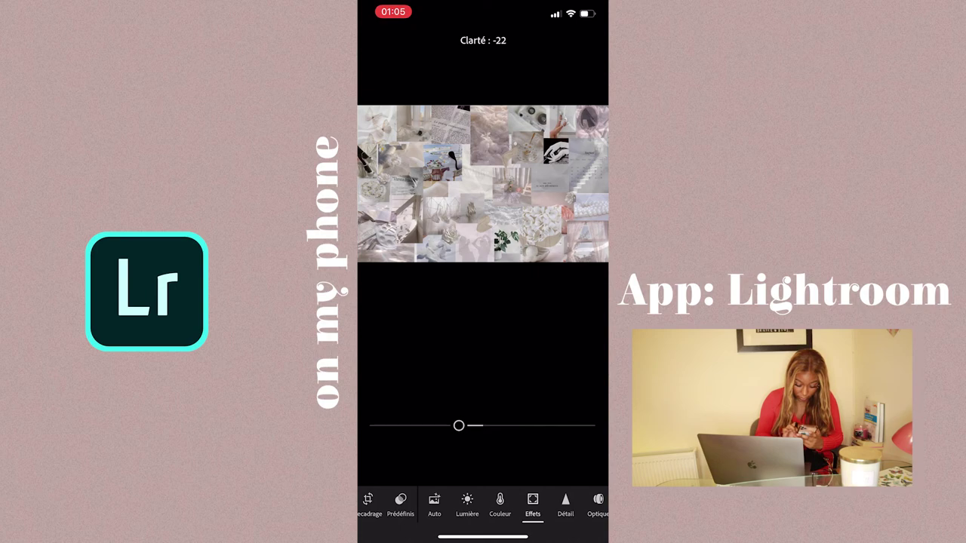
{"action": "left_click_drag", "start_coordinate": [459, 425], "coordinate": [458, 425]}
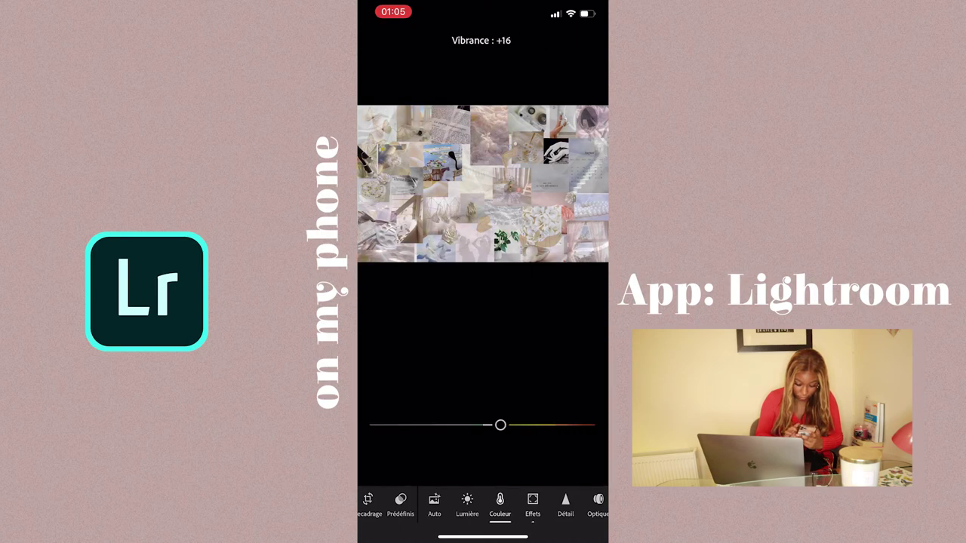
{"action": "left_click_drag", "start_coordinate": [483, 456], "coordinate": [488, 456]}
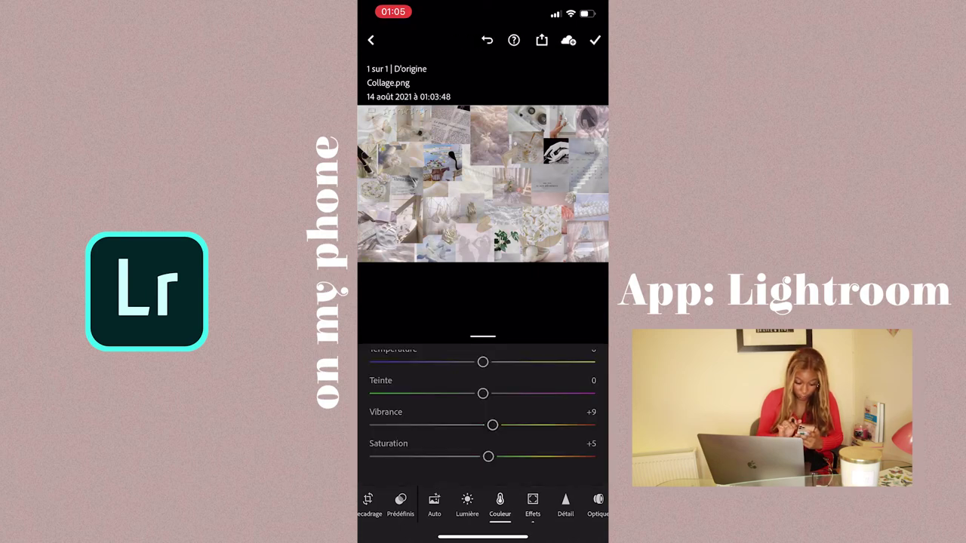
Step: Accept the Lightroom edits, compare the collage with its original version, and share the edited image
{"action": "left_click", "coordinate": [595, 40]}
{"action": "left_click", "coordinate": [483, 256]}
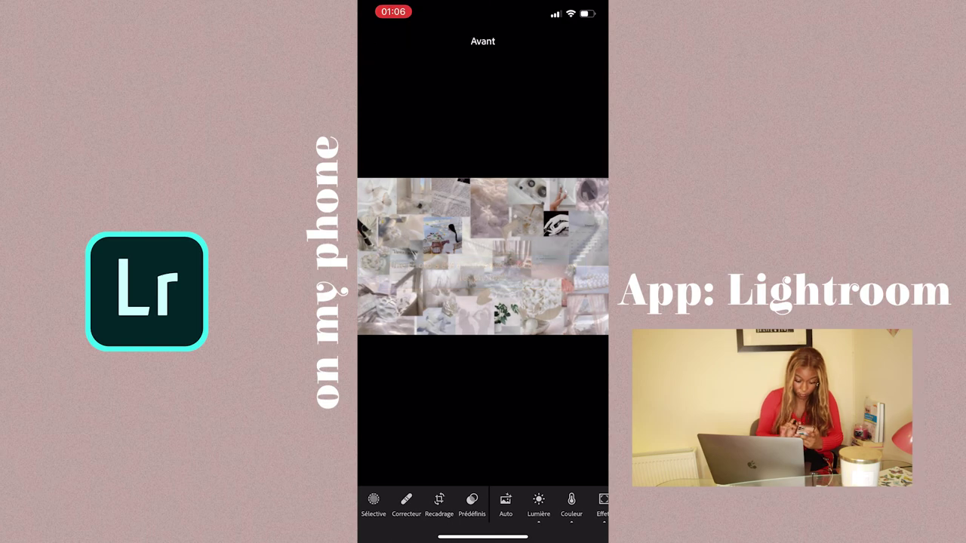
{"action": "left_click", "coordinate": [541, 40]}
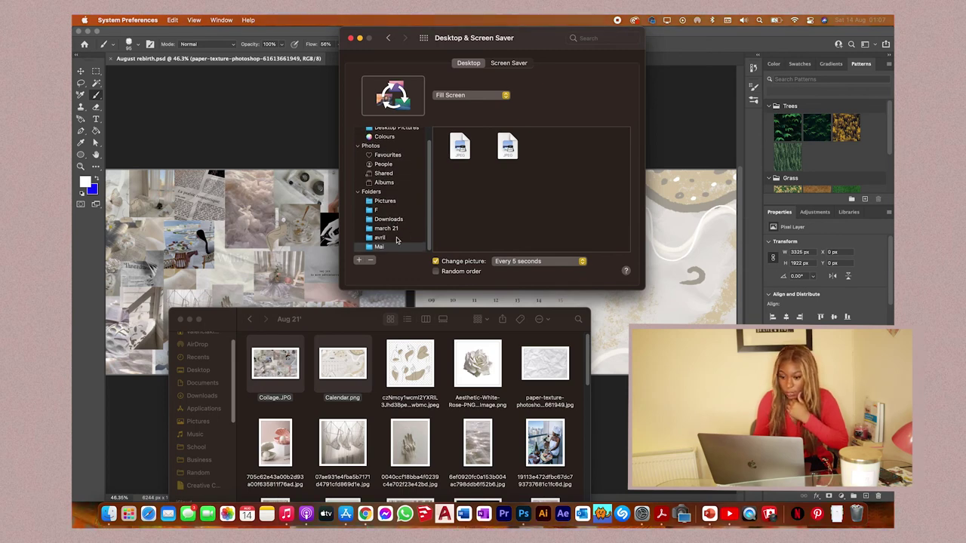
Step: Preview Collage.png and the edited Collage.JPG alternately in Finder to compare their colors and clarity
{"action": "left_click", "coordinate": [359, 262]}
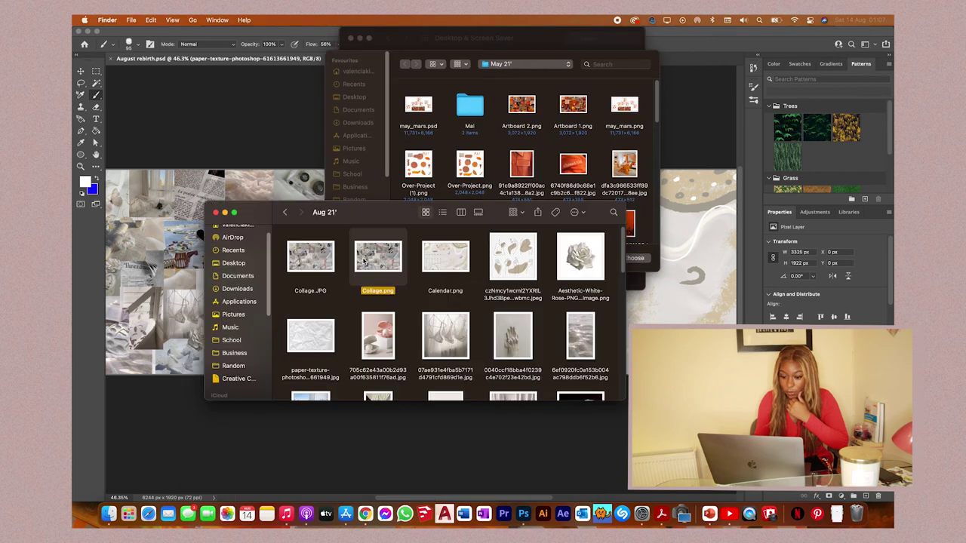
{"action": "key", "text": "space"}
{"action": "key", "text": "Up"}
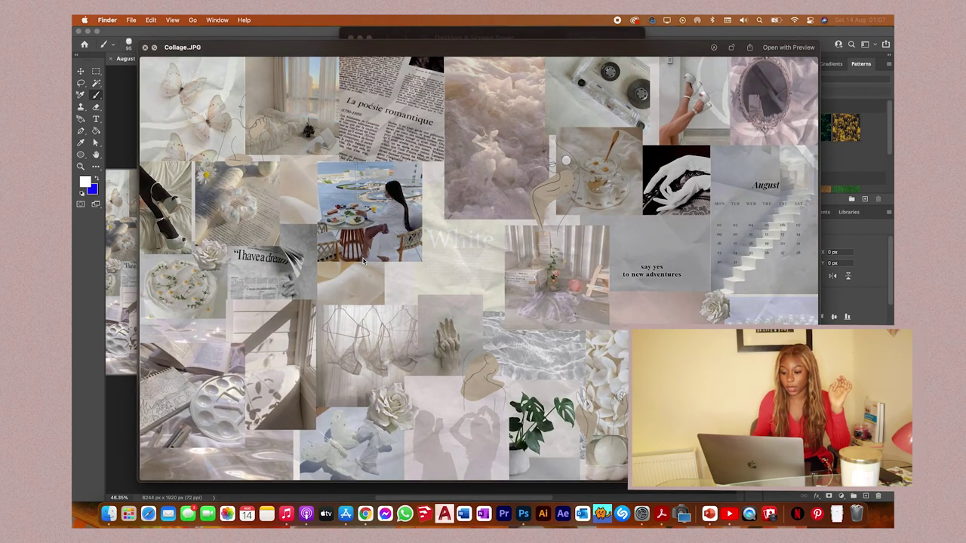
{"action": "key", "text": "Down"}
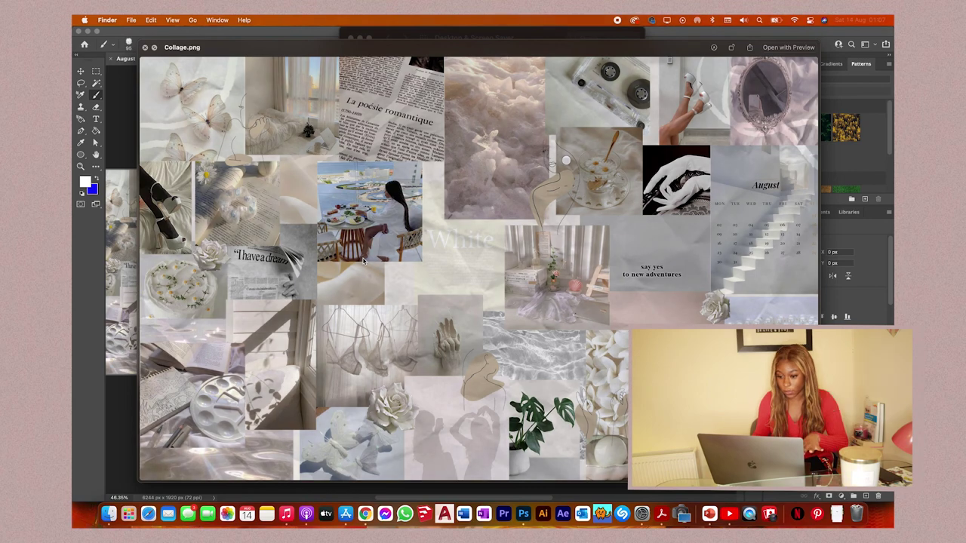
{"action": "key", "text": "Up"}
{"action": "key", "text": "Down"}
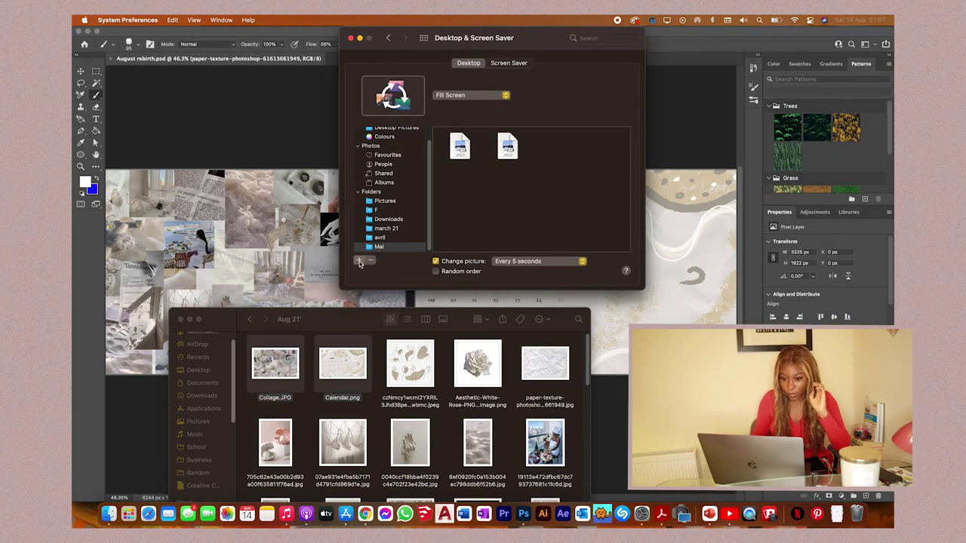
Step: Start adding a desktop picture folder, create a folder named august in Aug 21', and move Collage.JPG and Calendar.png into it
{"action": "left_click", "coordinate": [359, 261]}
{"action": "right_click", "coordinate": [375, 408]}
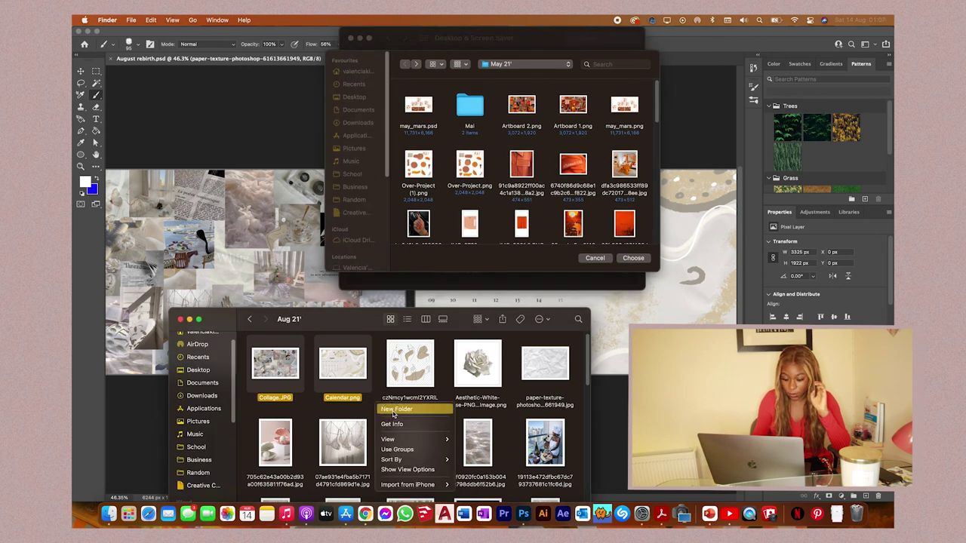
{"action": "left_click", "coordinate": [396, 409]}
{"action": "type", "text": "august"}
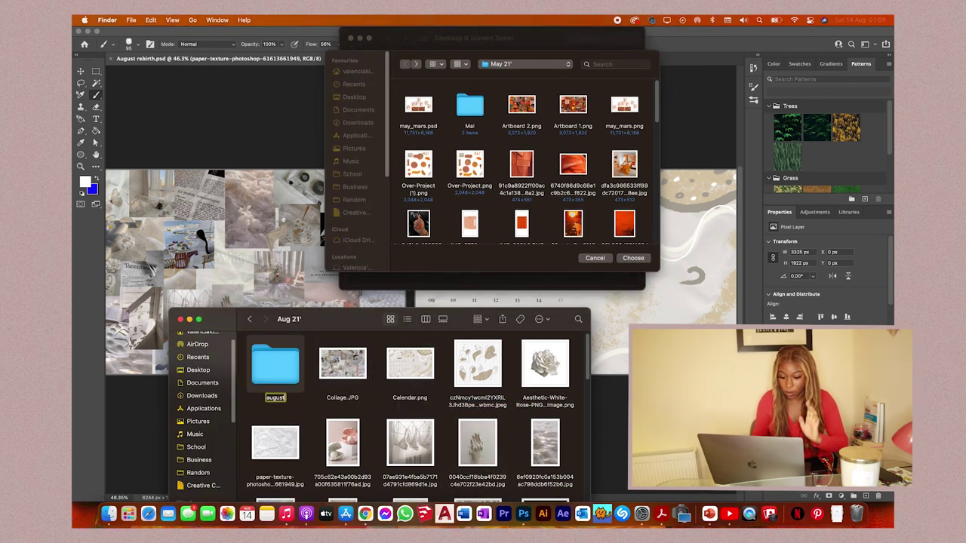
{"action": "left_click_drag", "start_coordinate": [426, 391], "coordinate": [294, 363]}
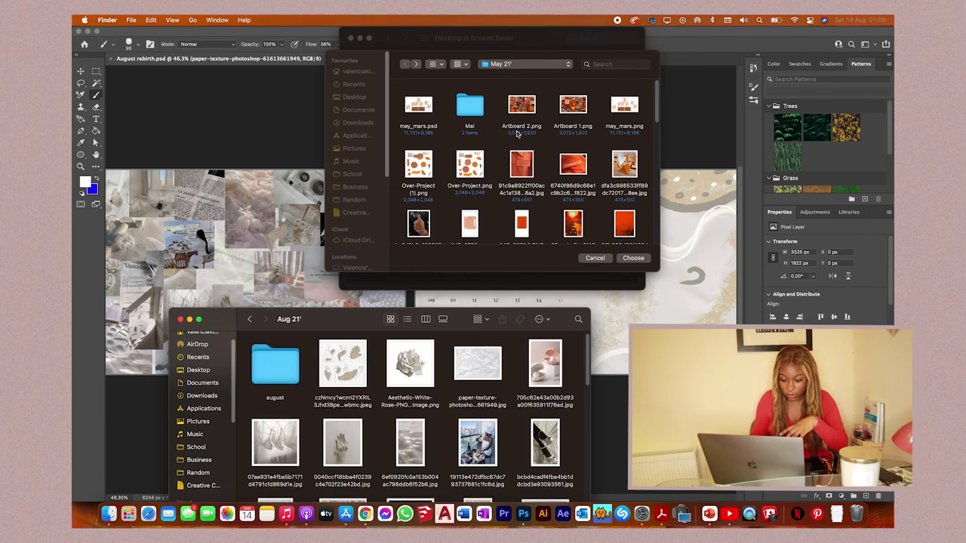
Step: Browse from May 21' through Wallpaper and Aug 21' to the august folder and add it as a desktop picture source
{"action": "left_click", "coordinate": [491, 134]}
{"action": "left_click", "coordinate": [526, 64]}
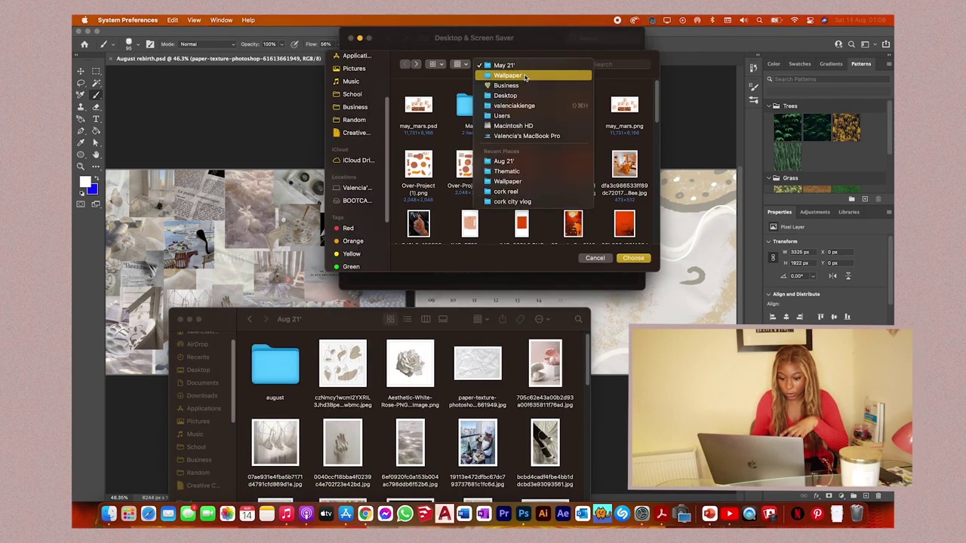
{"action": "left_click", "coordinate": [526, 76]}
{"action": "double_click", "coordinate": [420, 115]}
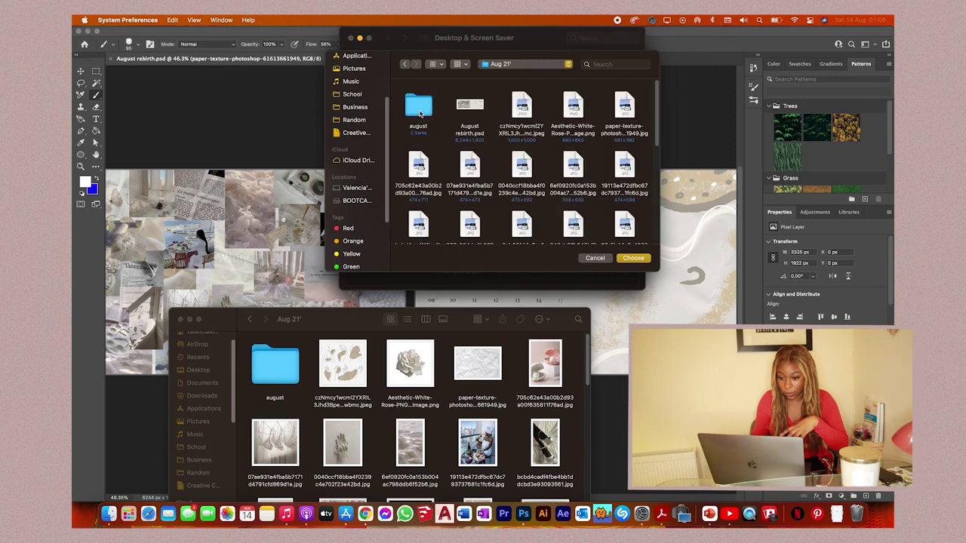
{"action": "double_click", "coordinate": [418, 109]}
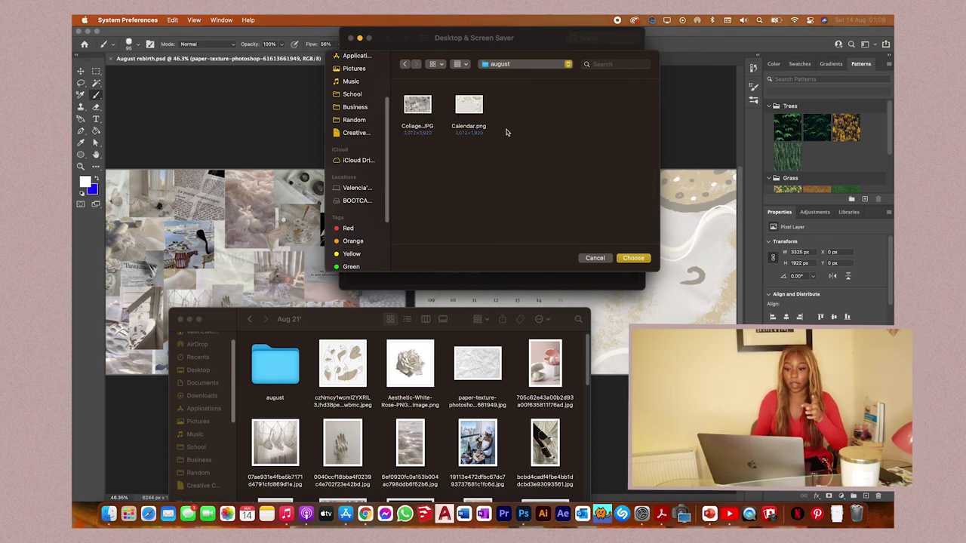
{"action": "left_click_drag", "start_coordinate": [512, 163], "coordinate": [440, 123]}
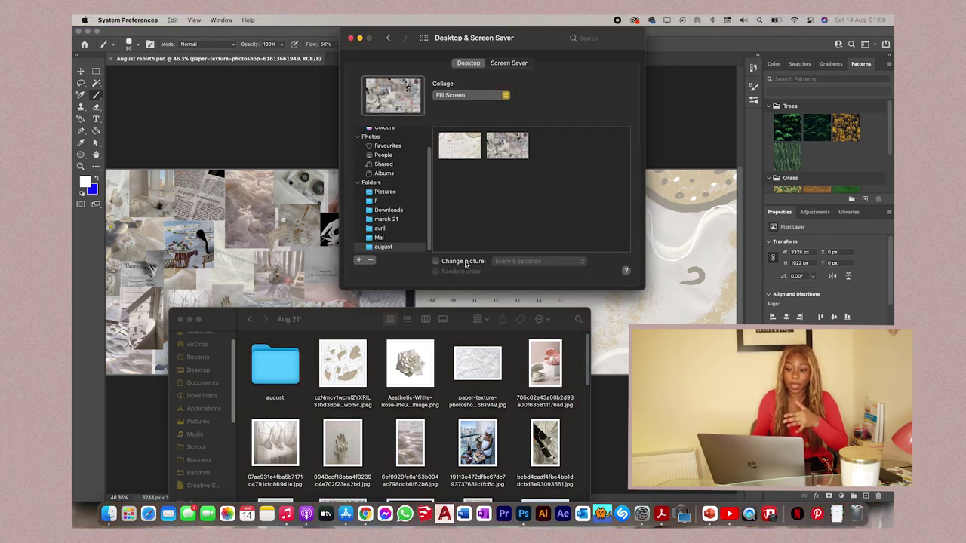
Step: Turn on automatic picture changing every 5 seconds for the august folder and reveal the desktop to check the wallpapers
{"action": "left_click", "coordinate": [466, 263]}
{"action": "left_click", "coordinate": [528, 261]}
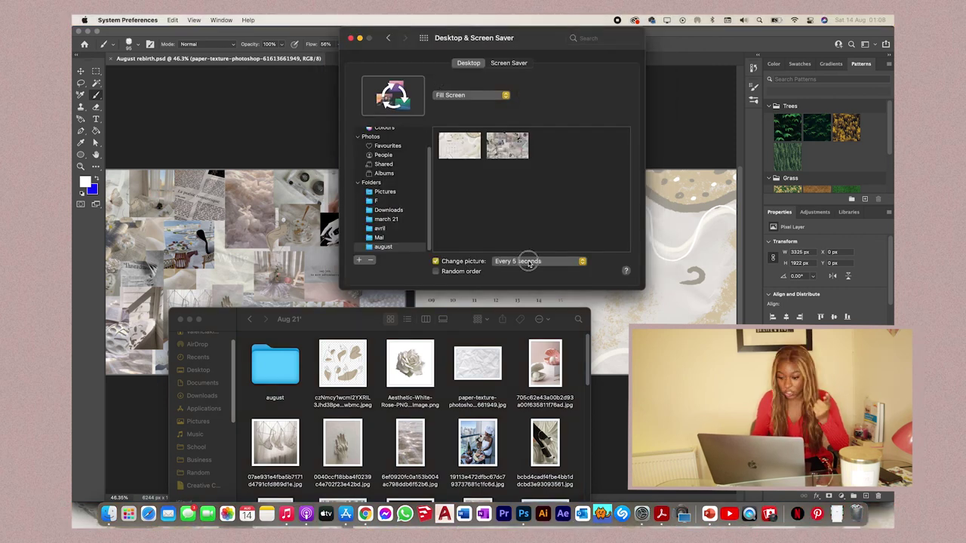
{"action": "left_click", "coordinate": [448, 229]}
{"action": "key", "text": "F11"}
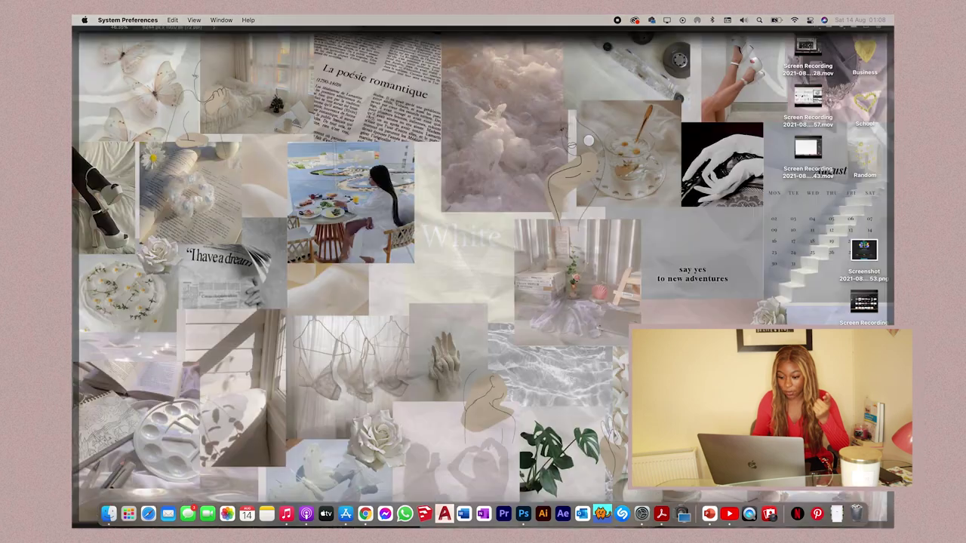